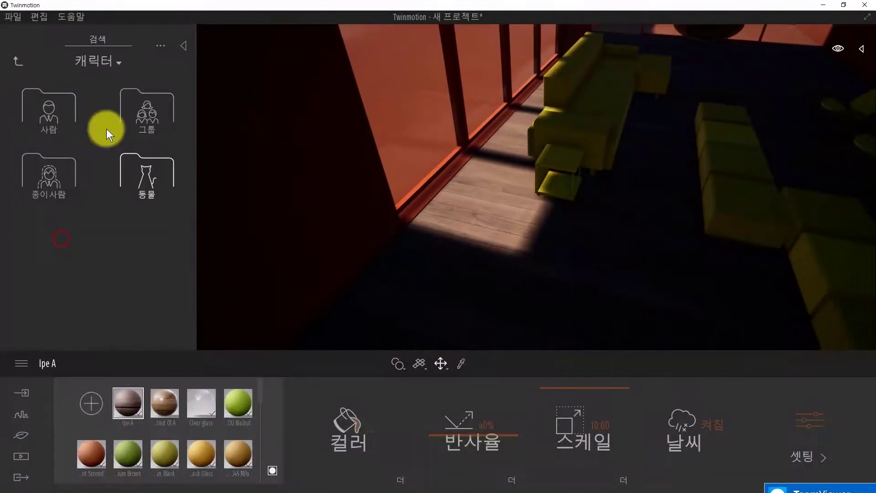
Step: Apply the Grass 2 material from the nature materials to the terrain around the building
left_click(19, 61)
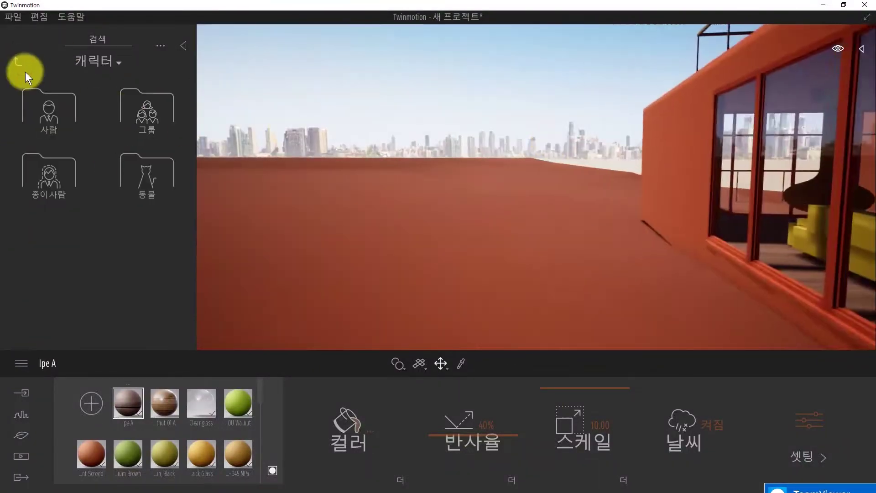
left_click(18, 61)
left_click(51, 113)
left_click(48, 241)
left_click(49, 117)
scroll(60, 123, "down", 5)
left_click(17, 61)
left_click(122, 123)
left_click_drag(68, 119, 322, 182)
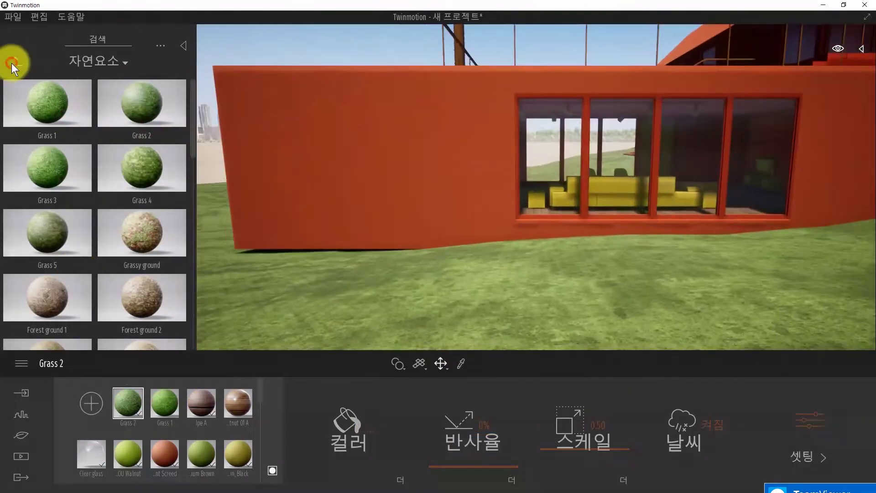
Step: Try the Wenge 01 B wood material on the building's exterior wall and undo it
left_click(17, 62)
left_click(155, 177)
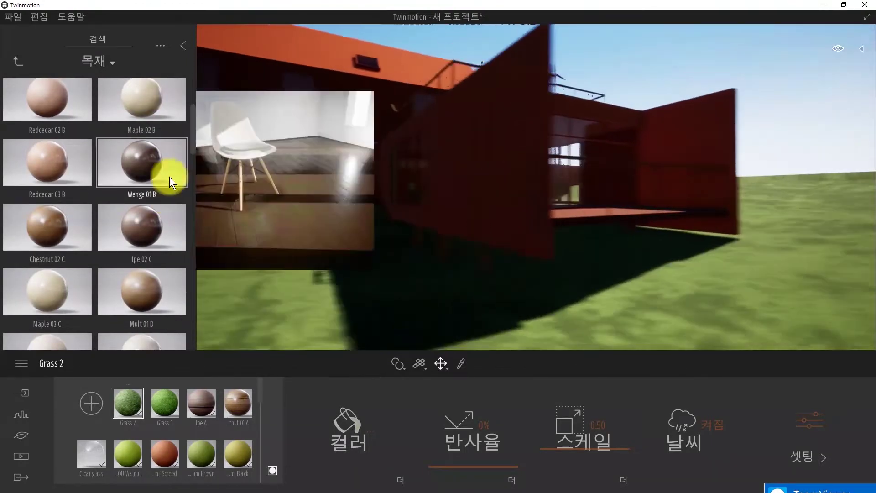
left_click_drag(169, 179, 535, 181)
key("ctrl+z")
Step: Create a still image view looking through the living room toward the fireplace and adjust its camera framing
left_click(21, 414)
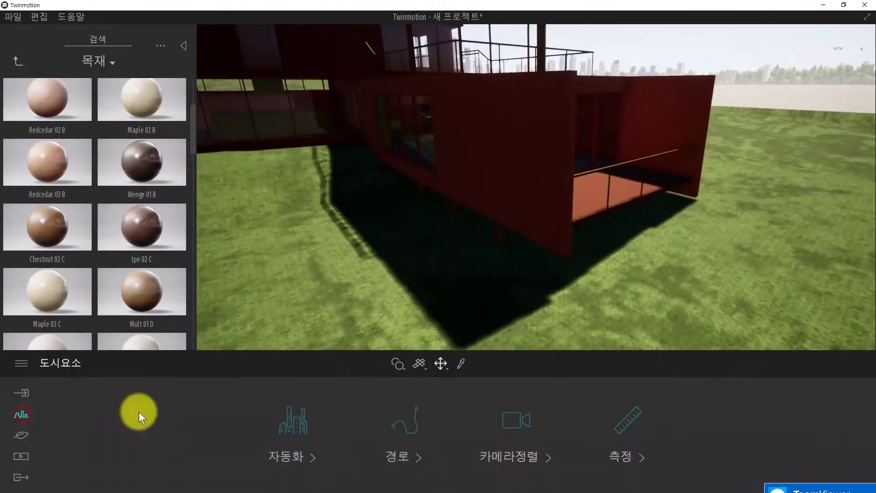
left_click(15, 439)
right_click_drag(438, 274, 481, 223)
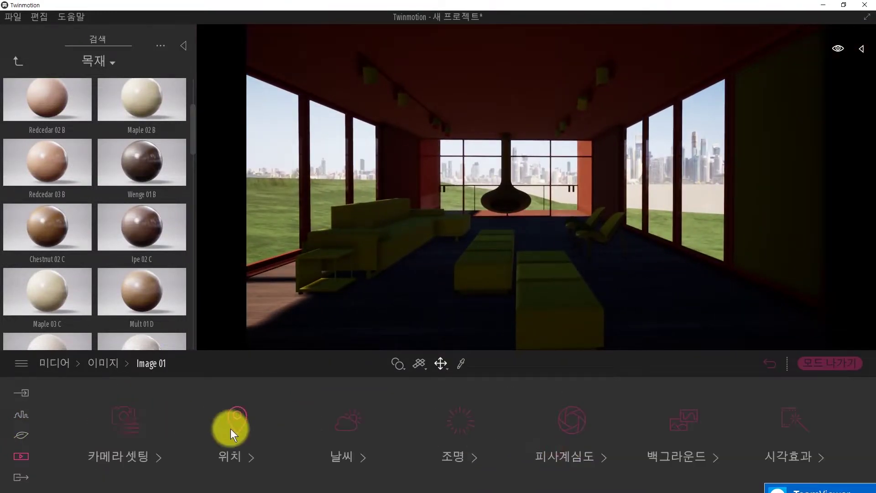
mouse_move(473, 317)
right_mouse_down()
mouse_move(547, 313)
mouse_move(447, 315)
mouse_move(478, 314)
mouse_move(472, 319)
right_mouse_up()
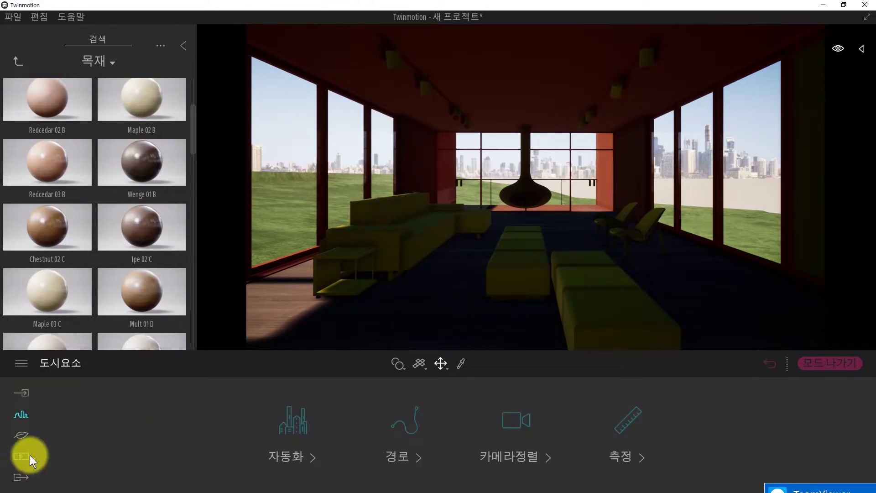
left_click(768, 363)
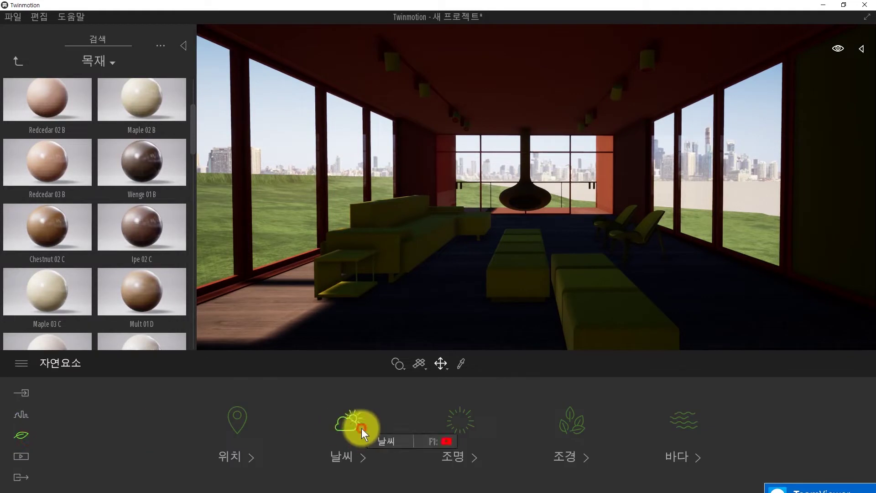
Step: In the scene's location settings, set the month to August (8월) and the azimuth to 151°
left_click(64, 369)
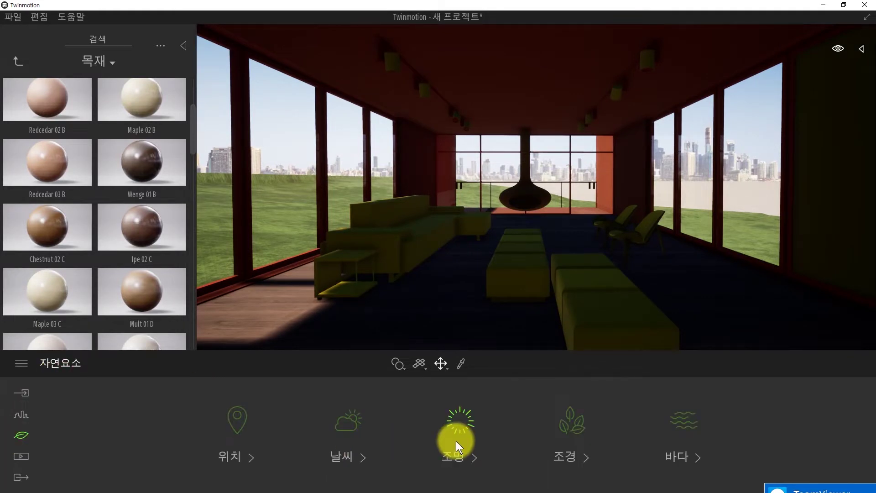
left_click(240, 425)
left_click_drag(806, 466, 799, 442)
left_click_drag(692, 423, 691, 399)
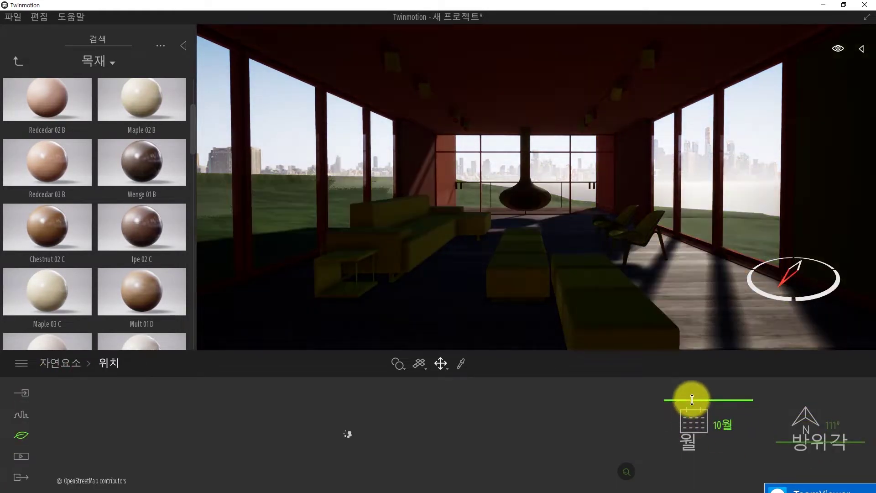
left_click_drag(792, 415, 804, 449)
Step: Apply the Full grain 01 leather material to the living room sofa
right_click_drag(550, 231, 564, 178)
left_click(18, 62)
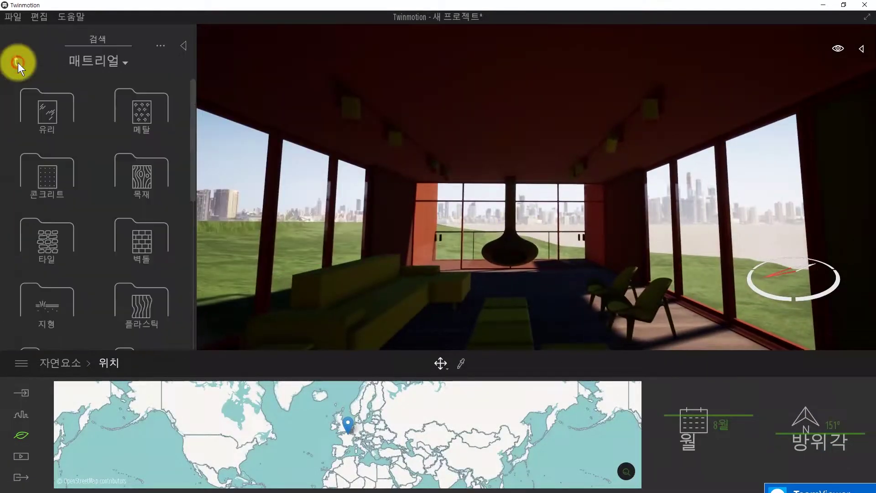
scroll(148, 256, "down", 2)
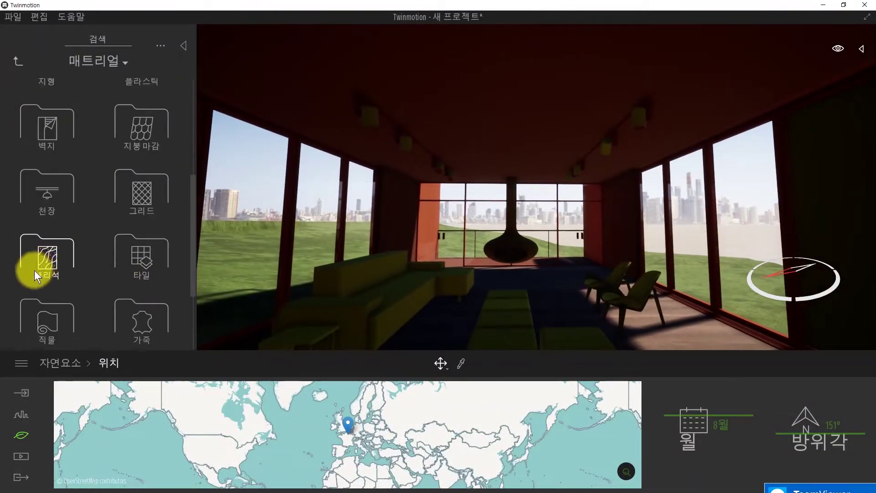
left_click(127, 274)
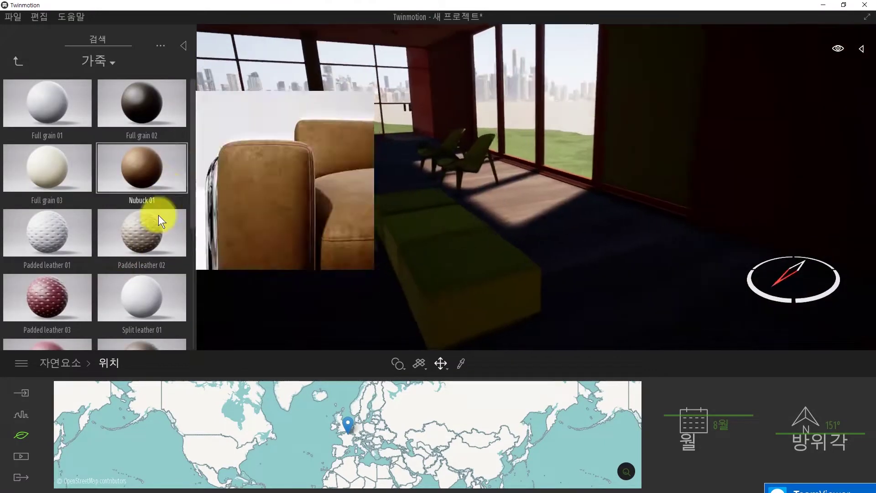
key("s")
right_click_drag(470, 185, 396, 185)
right_click_drag(471, 204, 424, 204)
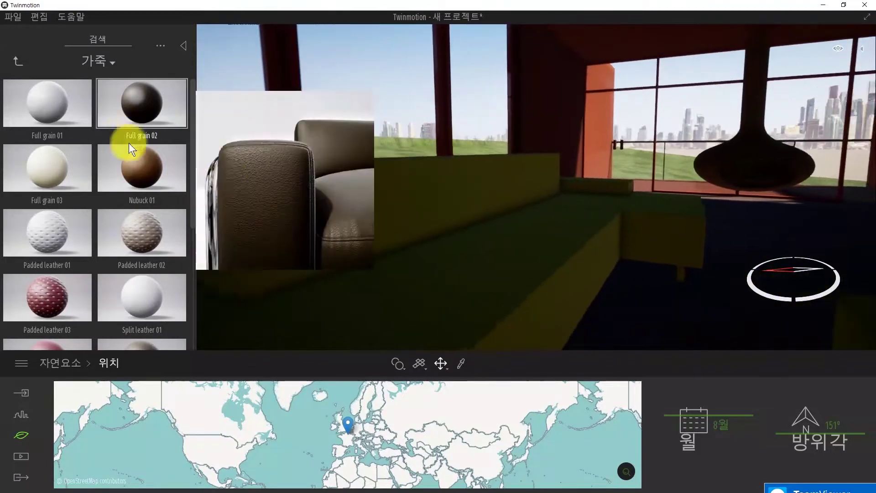
left_click_drag(14, 113, 424, 275)
Step: Cover the hanging fireplace with metal, trying Brass and replacing it with Slightly worn brass
key("s")
right_click_drag(424, 274, 510, 256)
key("w")
key("w")
key("w")
key("s")
key("Right")
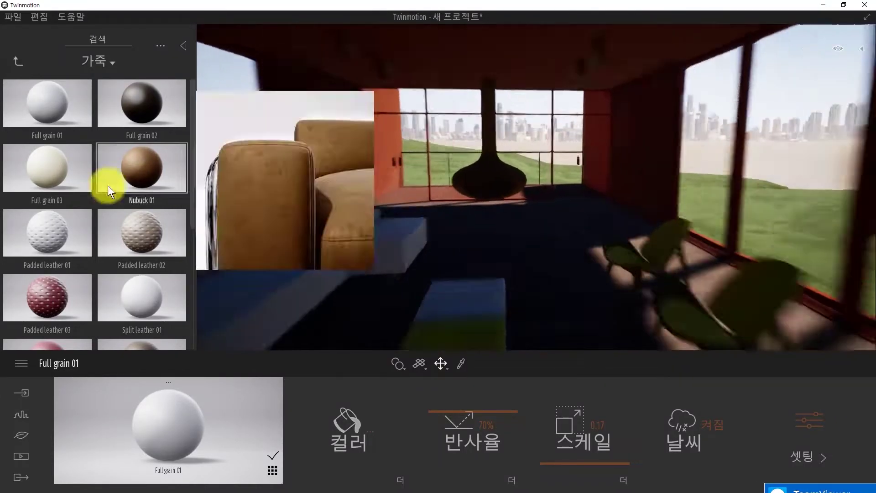
left_click(18, 60)
left_click(141, 111)
key("w")
left_click_drag(151, 111, 543, 218)
key("a")
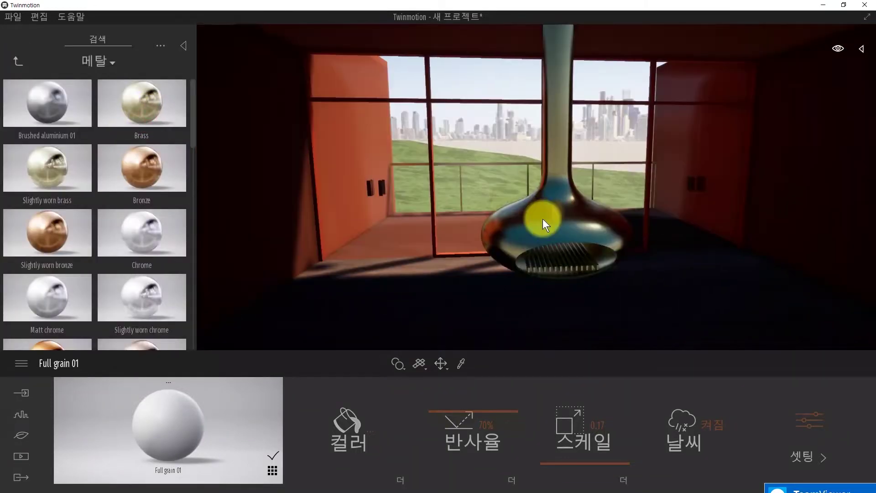
key("w")
left_click_drag(52, 178, 588, 245)
right_click_drag(588, 245, 618, 228)
Step: Darken the colour of the fireplace's Slightly worn brass material and accept it
left_click(350, 431)
left_click(426, 218)
left_click_drag(488, 153, 739, 113)
mouse_move(676, 168)
left_mouse_down()
mouse_move(678, 160)
mouse_move(684, 179)
left_mouse_up()
left_click(745, 298)
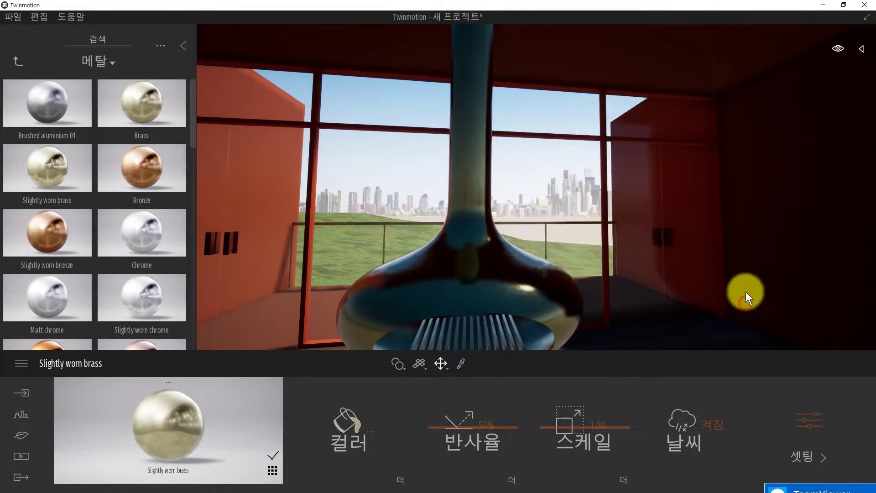
Step: Try out materials from the ceiling category on the living room ceiling
key("s")
right_click_drag(466, 256, 437, 208)
left_click(18, 61)
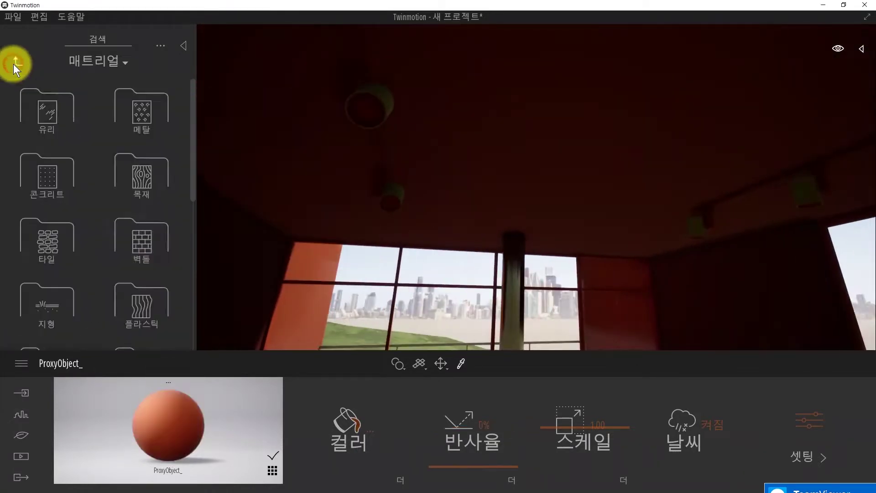
scroll(130, 209, "up", 5)
scroll(138, 168, "down", 8)
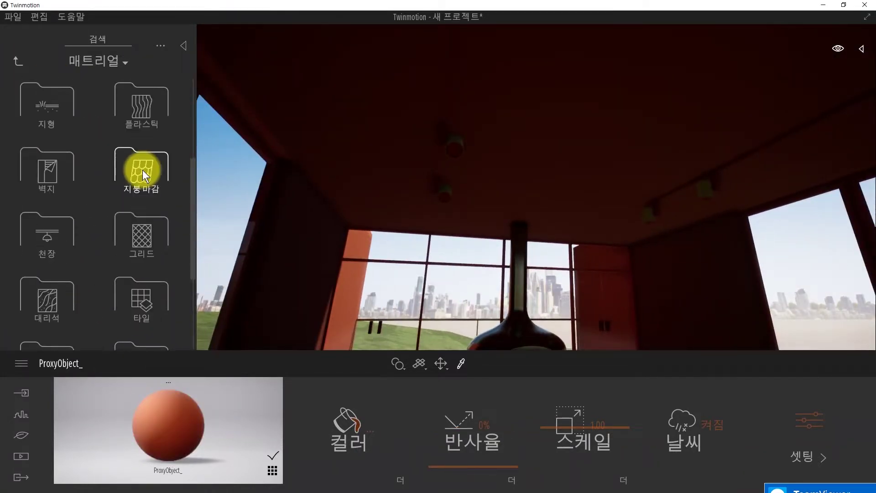
left_click(49, 251)
left_click_drag(47, 105, 194, 339)
left_click_drag(179, 430, 453, 149)
right_click_drag(412, 203, 475, 226)
key("ctrl+z")
scroll(476, 221, "down", 3)
scroll(474, 226, "up", 3)
left_click_drag(188, 171, 506, 223)
Step: Place an Omnidirectional light on the building's flat roof near the chimney
left_click(19, 62)
scroll(444, 146, "down", 4)
right_click_drag(444, 146, 449, 246)
scroll(450, 247, "down", 5)
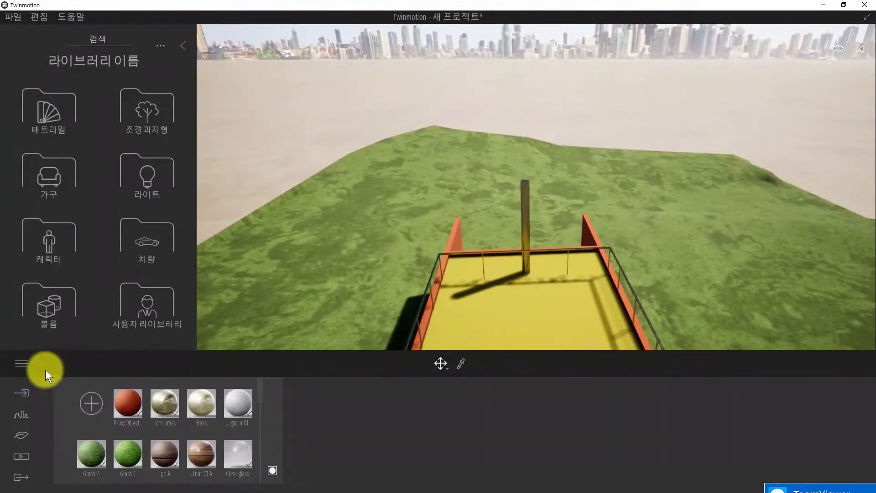
left_click_drag(517, 332, 521, 333)
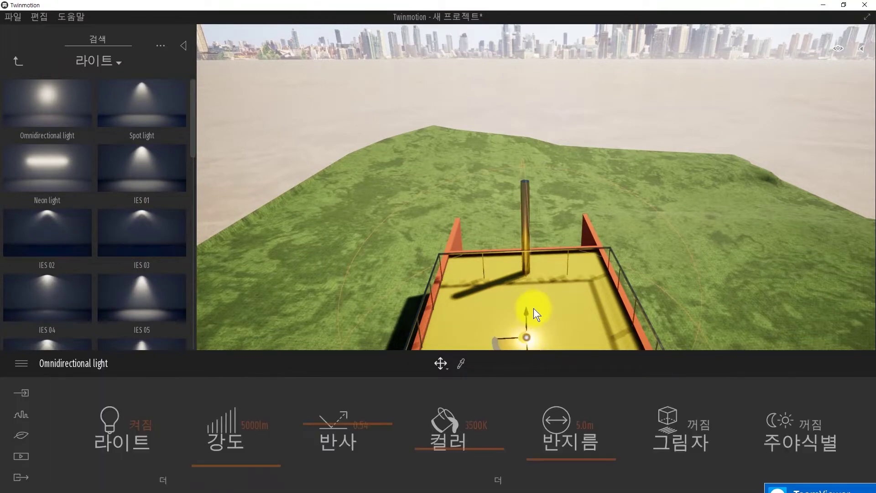
scroll(526, 292, "up", 5)
Step: Increase the omnidirectional light's radius and intensity and choose the grey colour D6D6D6 for it
left_click_drag(557, 458, 557, 426)
right_click_drag(524, 256, 525, 205)
mouse_move(260, 465)
left_mouse_down()
mouse_move(260, 455)
mouse_move(254, 460)
left_mouse_up()
left_click(449, 417)
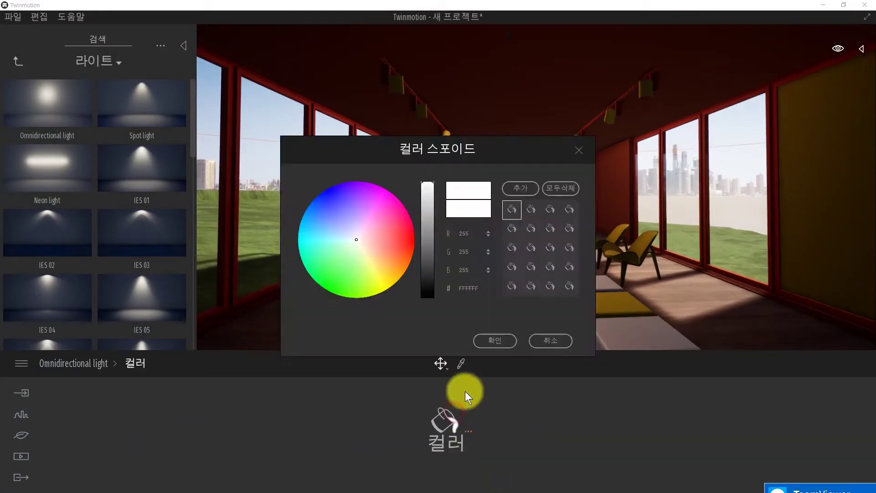
left_click(426, 198)
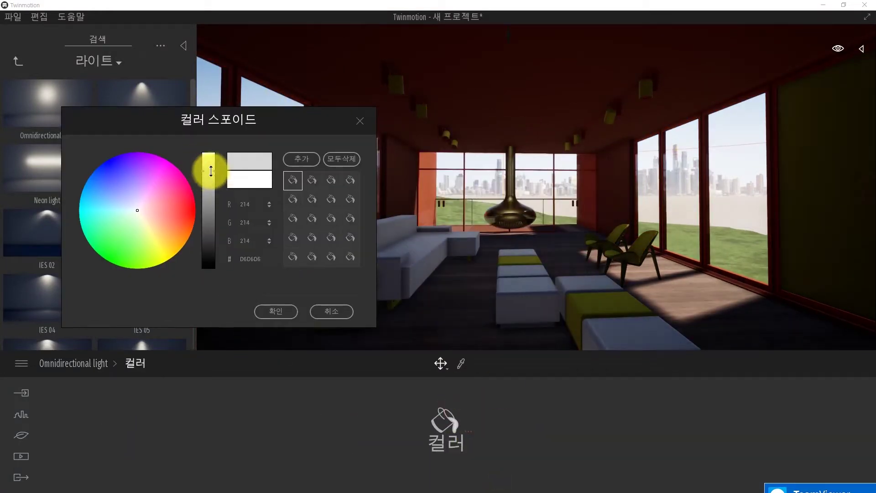
left_click(70, 69)
left_click(71, 68)
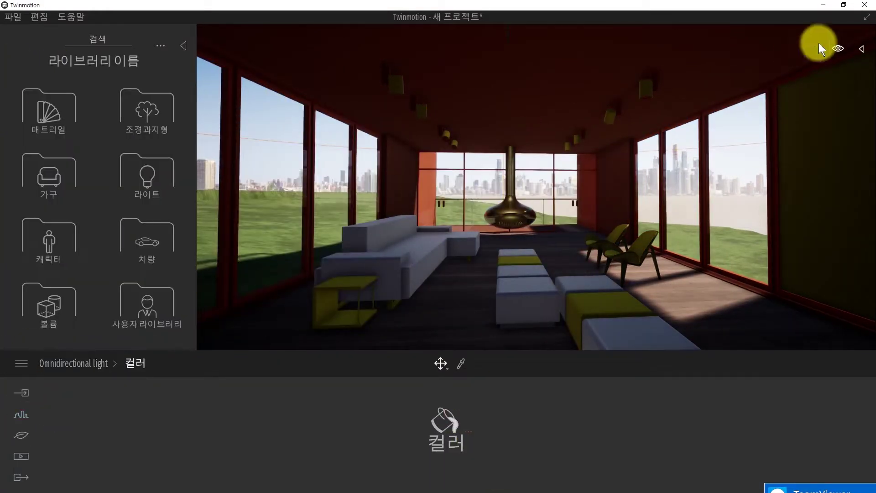
Step: Show the scene graph that lists the project's objects
left_click(861, 49)
key("t")
left_click(573, 179)
left_click_drag(279, 421, 657, 179)
Step: Set up landscape painting with Poppies, Crape myrtle, White birch 1 and Hook thorn 1 as the active plants
right_click_drag(657, 180, 638, 254)
key("w")
key("e")
key("s")
left_click(21, 415)
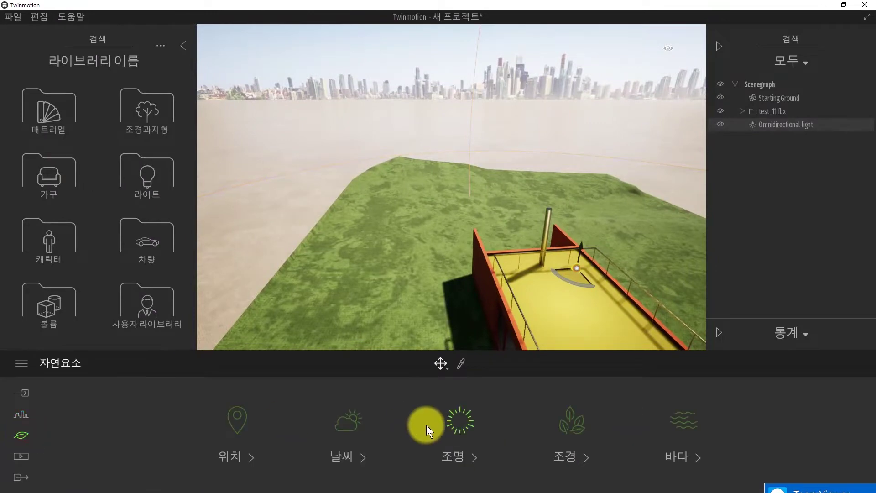
left_click(570, 424)
left_click(426, 411)
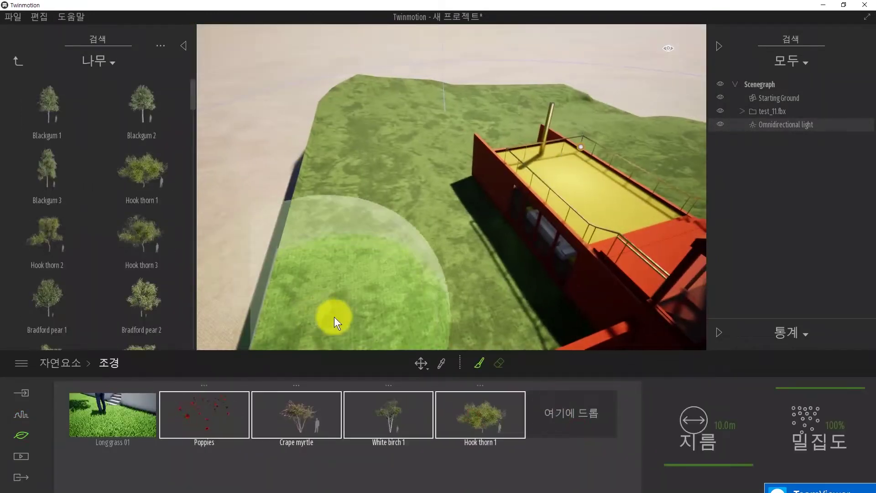
Step: Set the brush diameter to 6.6 m and paint the selected trees and poppies around the terrain's outer edge
left_click(723, 465)
mouse_move(403, 329)
left_mouse_down()
mouse_move(348, 117)
mouse_move(513, 94)
left_mouse_up()
right_click_drag(662, 156, 638, 226)
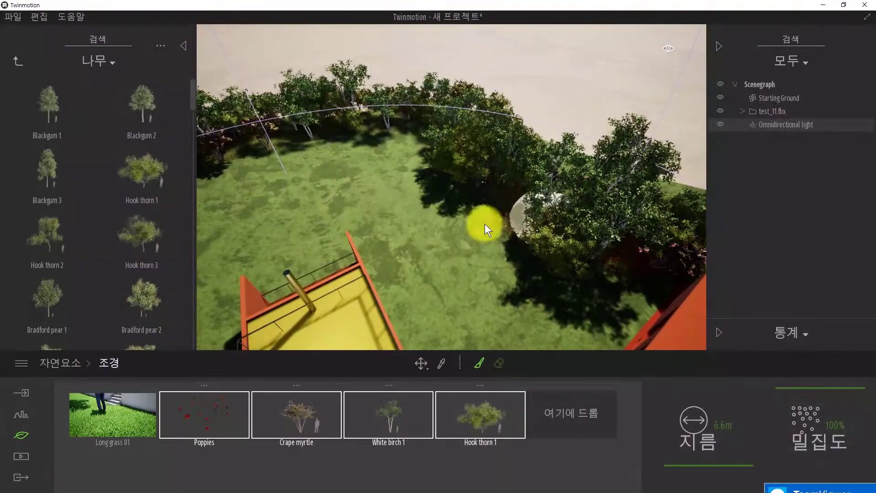
Step: Make Long grass 01 the only active plant and paint it over the lawn around the building
left_click(122, 417)
mouse_move(519, 282)
right_mouse_down()
mouse_move(513, 255)
mouse_move(503, 255)
mouse_move(503, 279)
right_mouse_up()
left_click_drag(502, 279, 634, 250)
right_click_drag(634, 251, 474, 131)
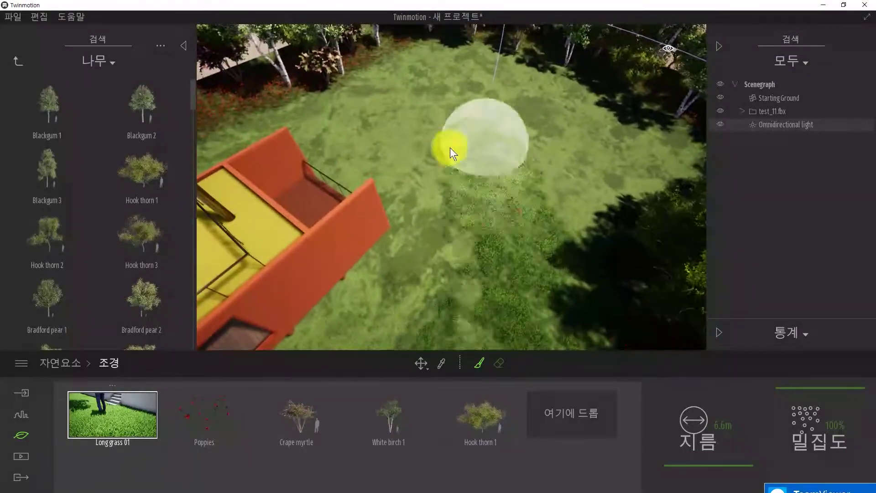
left_click_drag(499, 211, 642, 211)
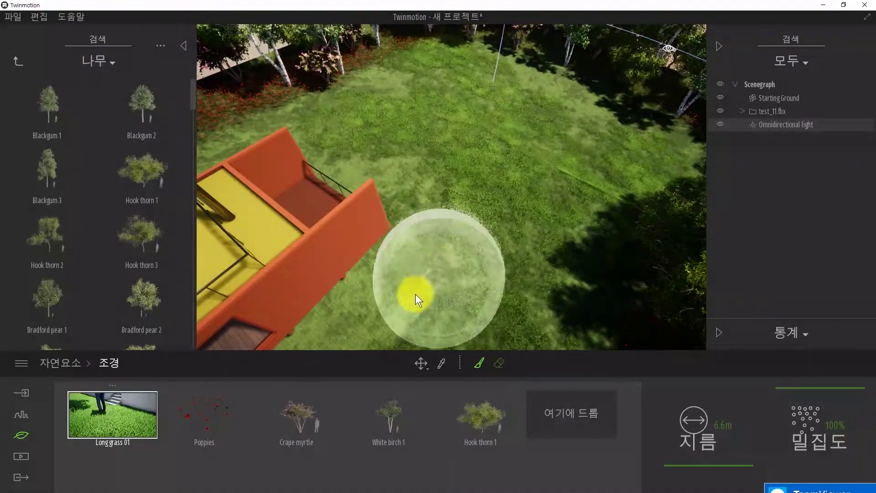
mouse_move(303, 109)
right_mouse_down()
mouse_move(438, 91)
mouse_move(431, 99)
right_mouse_up()
mouse_move(497, 114)
left_mouse_down()
mouse_move(557, 241)
mouse_move(527, 94)
left_mouse_up()
Step: Replace the city backdrop behind the scene with a different background picture
mouse_move(541, 132)
right_mouse_down()
mouse_move(528, 129)
mouse_move(511, 55)
mouse_move(533, 133)
mouse_move(551, 149)
mouse_move(621, 172)
mouse_move(516, 159)
mouse_move(475, 176)
mouse_move(499, 180)
right_mouse_up()
key("s")
left_click(21, 414)
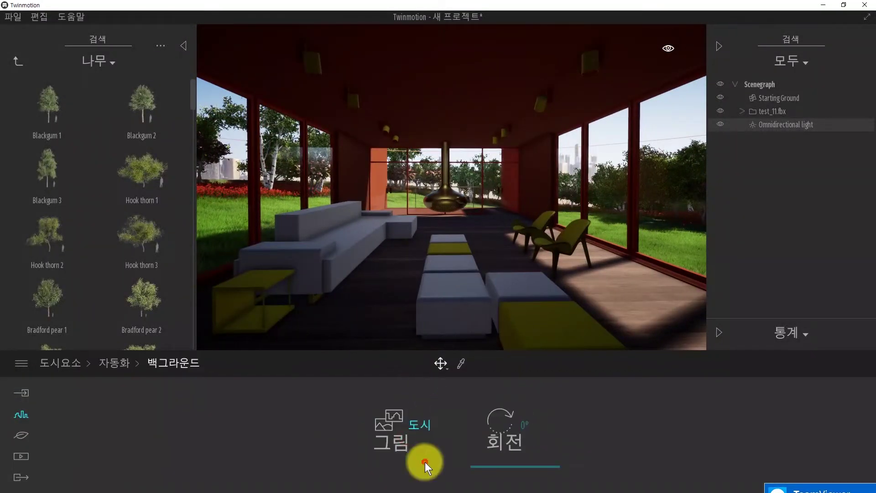
left_click(425, 461)
left_click(654, 411)
Step: Apply the Slightly worn chrome metal material to the window frames
key("w")
right_click_drag(479, 204, 480, 203)
key("d")
key("t")
left_click(356, 229)
left_click(141, 114)
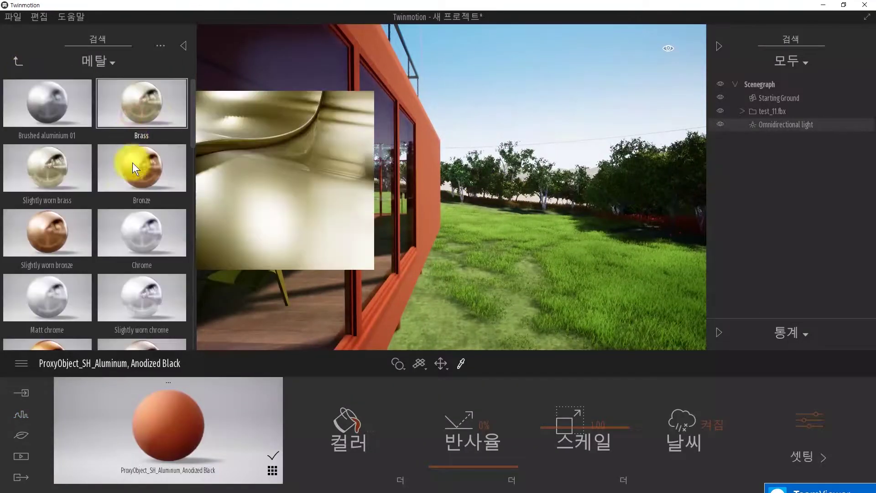
scroll(137, 182, "down", 1)
left_click_drag(146, 244, 357, 279)
right_click_drag(357, 279, 352, 279)
Step: Set the window frames' Slightly worn chrome colour to black and accept it
left_click(348, 420)
left_click_drag(428, 184, 428, 290)
left_click(495, 340)
right_click_drag(479, 256, 456, 256)
key("s")
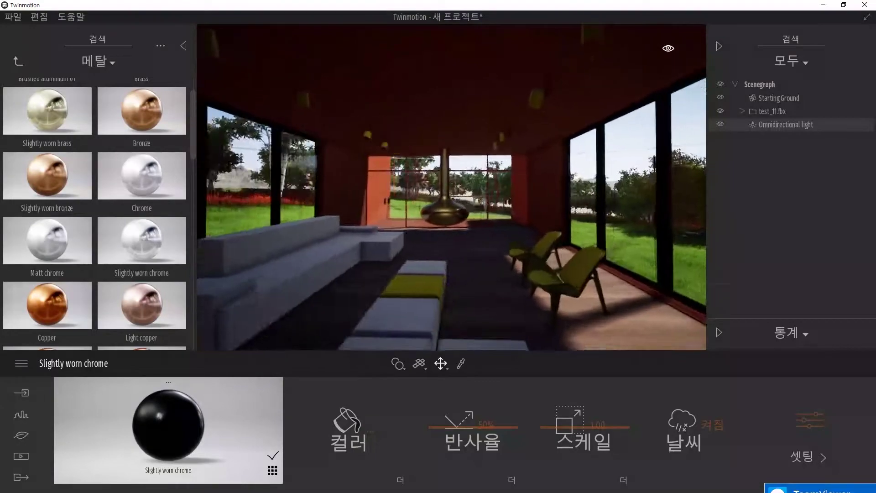
left_click(18, 62)
left_click(139, 240)
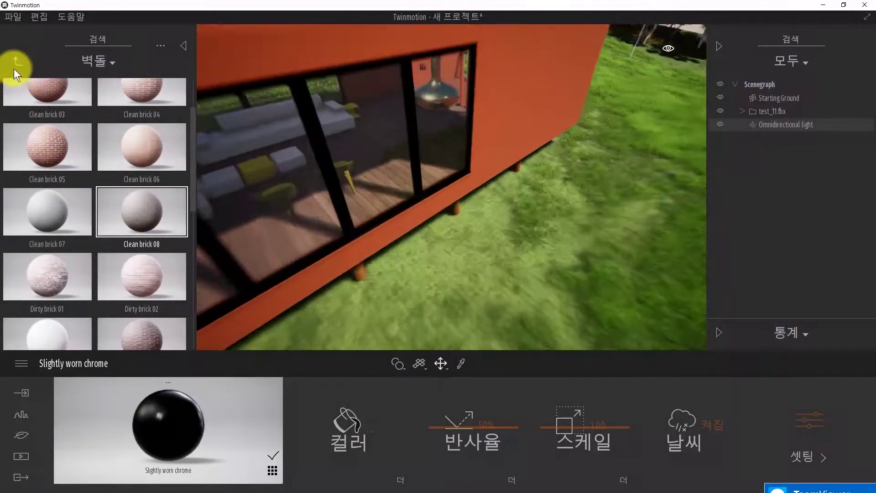
left_click(18, 62)
Step: Place a Small fire particle effect in the hanging fireplace and adjust its position on the grate
left_click(18, 61)
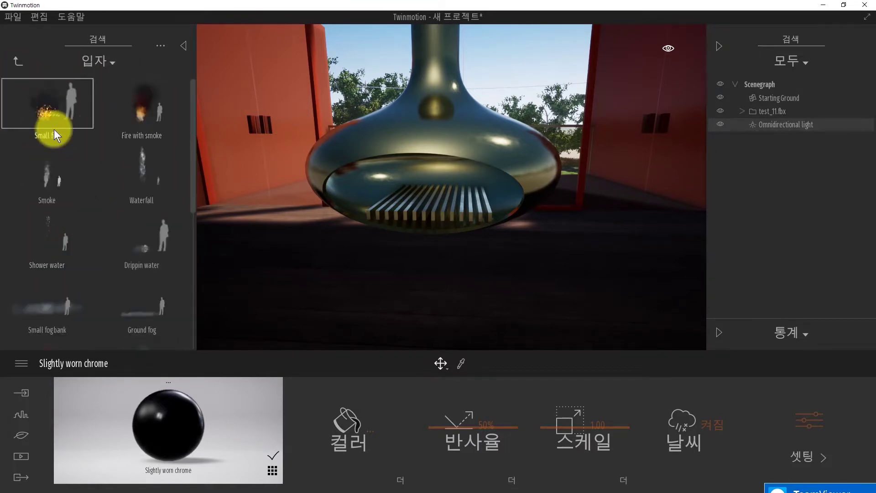
left_click_drag(441, 201, 441, 202)
middle_click_drag(442, 202, 459, 174)
scroll(459, 173, "up", 3)
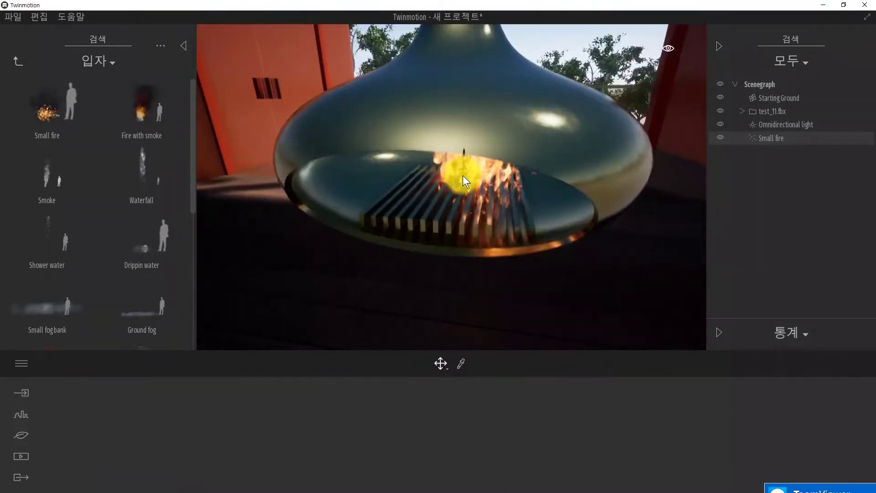
left_click_drag(472, 177, 431, 197)
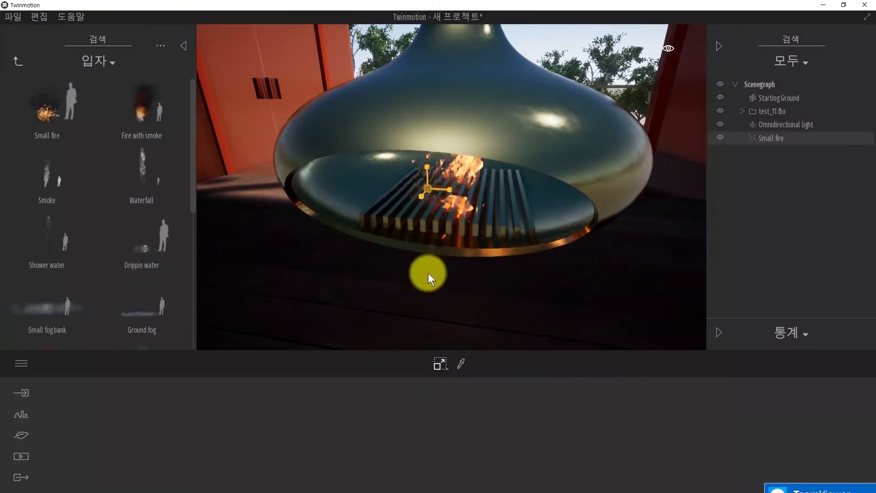
Step: Delete the Small fire particle effect from the hanging fireplace
scroll(428, 272, "down", 5)
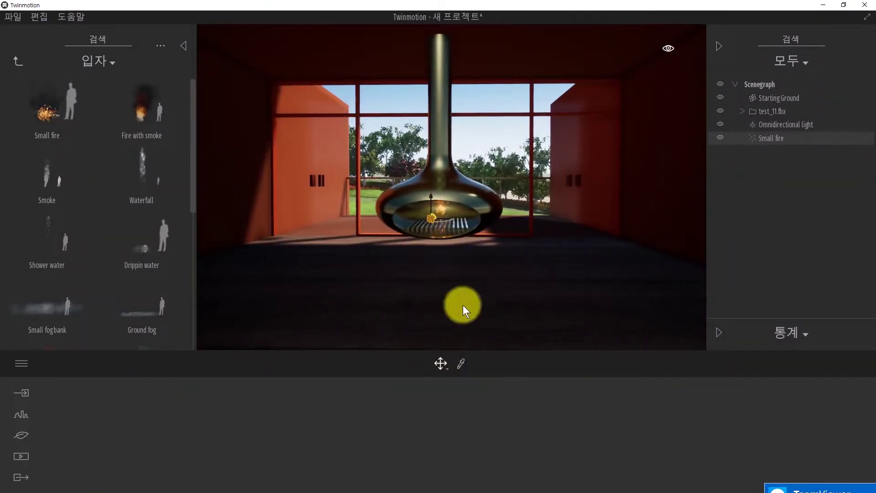
scroll(429, 237, "up", 3)
scroll(432, 248, "down", 4)
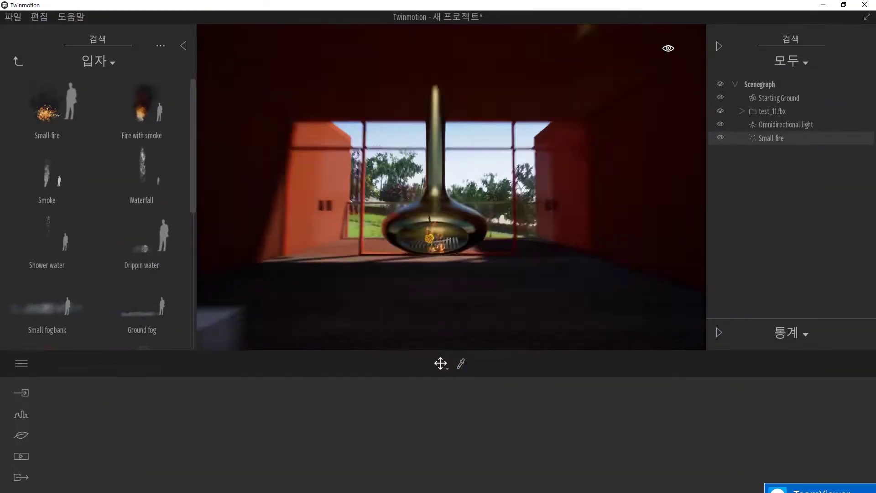
scroll(431, 250, "down", 4)
key("Delete")
Step: Apply the Plaster coating 02 wallpaper material to the living room's ceiling and interior walls
right_click_drag(497, 256, 308, 144)
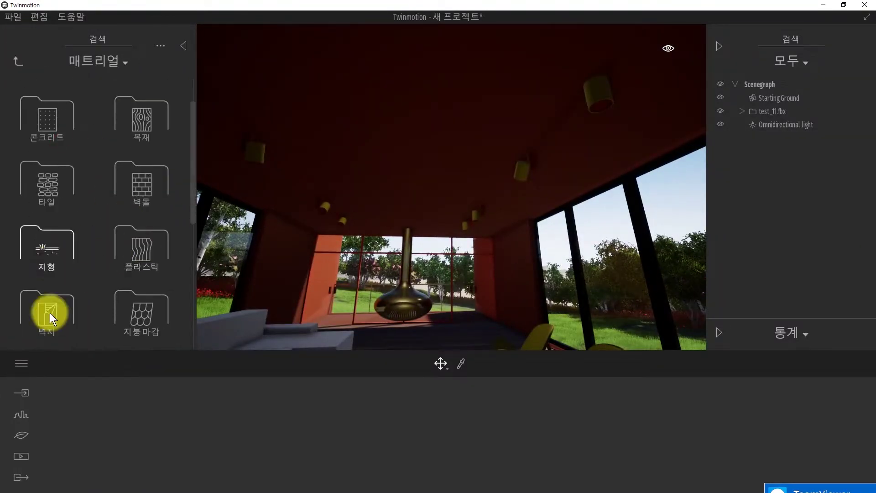
left_click(50, 313)
left_click_drag(141, 102, 449, 129)
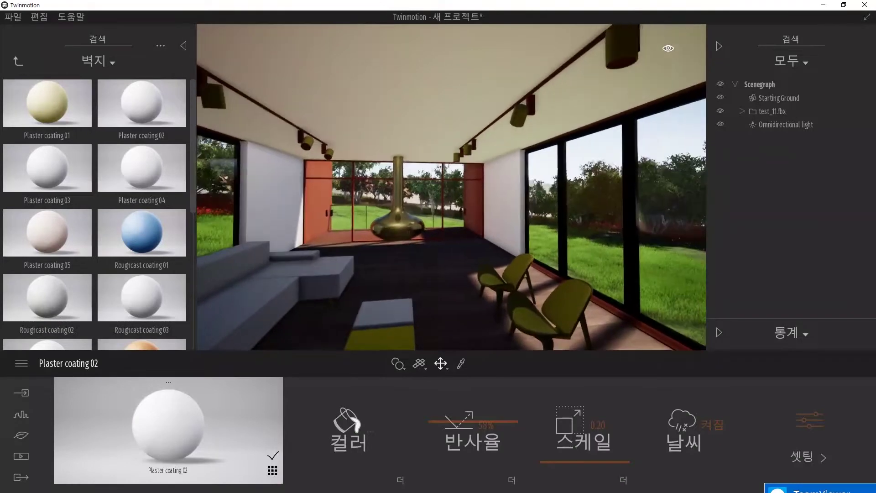
scroll(451, 187, "up", 4)
left_click_drag(135, 112, 574, 210)
scroll(574, 210, "down", 4)
left_click_drag(165, 227, 47, 230)
Step: Delete the Omnidirectional light from the scene
scroll(510, 207, "down", 8)
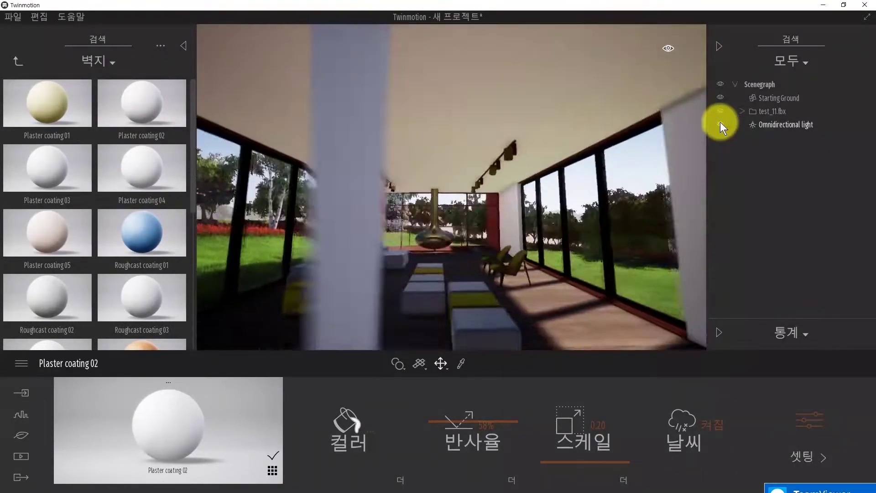
left_click(763, 121)
key("Delete")
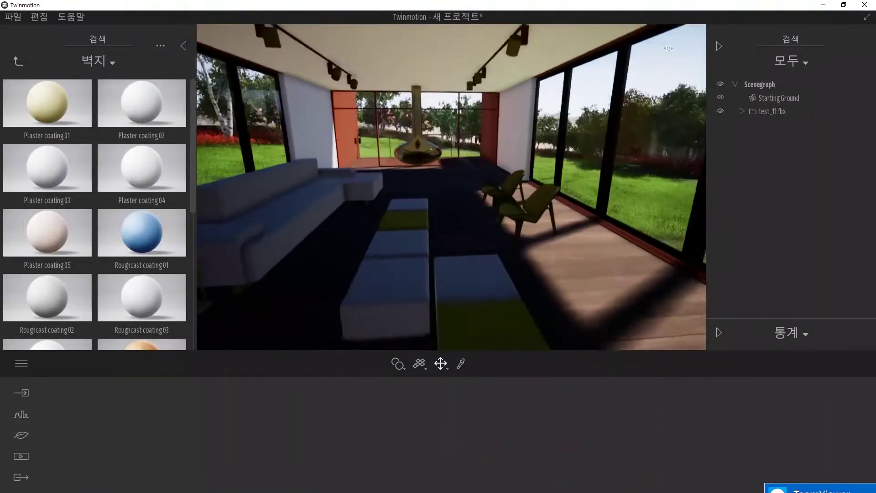
right_click_drag(510, 182, 304, 65)
key("t")
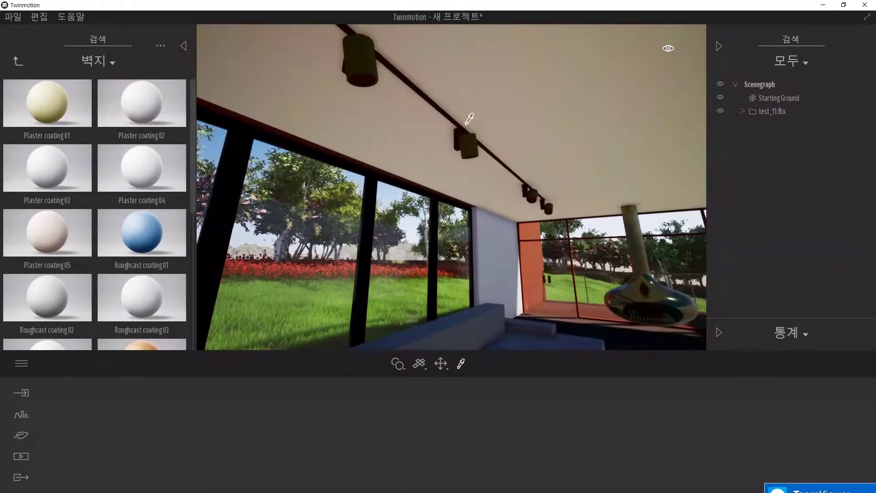
left_click(469, 115)
left_click(347, 421)
left_click_drag(427, 247, 428, 276)
left_click(578, 150)
Step: Apply the Brushed aluminium 01 metal material to the ceiling's spotlight track
right_click_drag(566, 153, 500, 122)
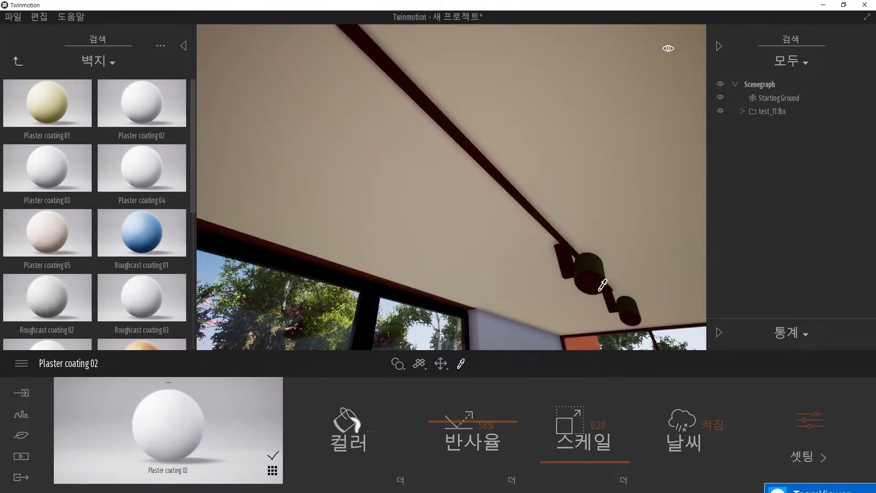
left_click(18, 62)
left_click(167, 133)
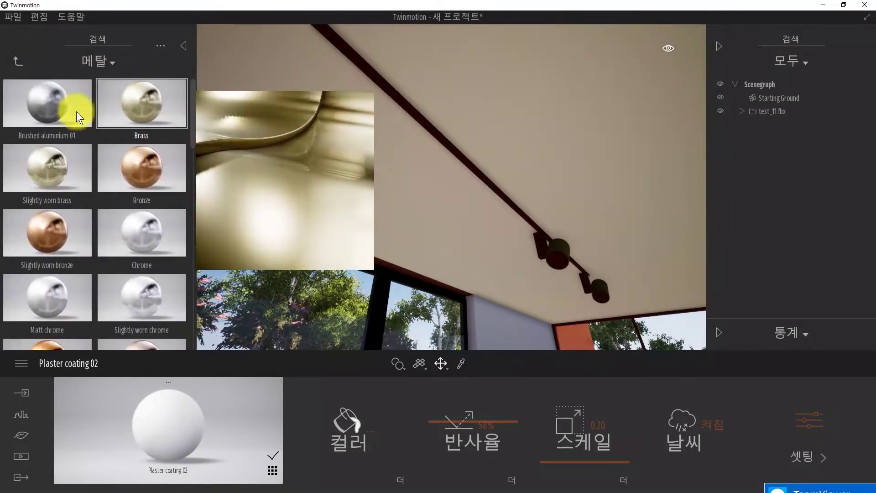
left_click_drag(524, 253, 552, 261)
left_click_drag(47, 103, 557, 250)
Step: Set the spotlight track's Brushed aluminium 01 colour to grey 727272 and raise its reflectivity
left_click(347, 422)
left_click_drag(430, 255, 432, 246)
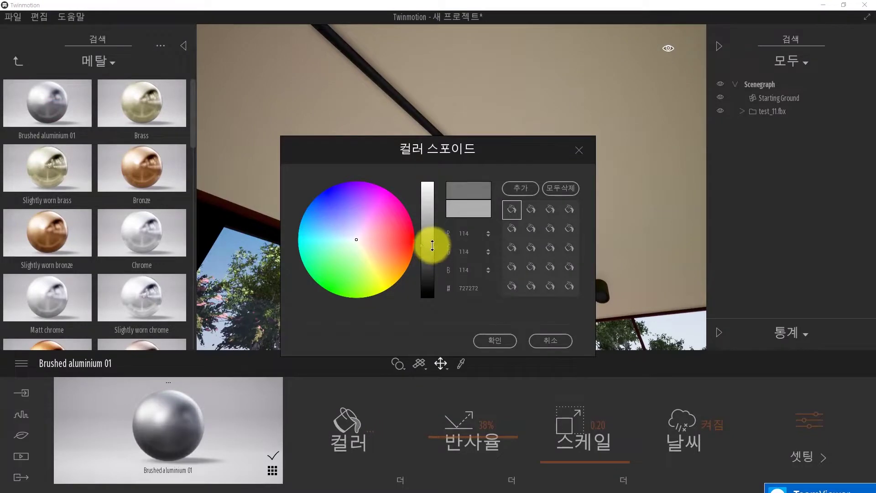
left_click(494, 340)
left_click_drag(475, 436, 474, 406)
Step: Apply the Maple 01 A wood material to the living room floor
right_click_drag(474, 255, 538, 283)
left_click(461, 363)
left_click(447, 248)
left_click(19, 61)
mouse_move(534, 165)
right_mouse_down()
mouse_move(524, 170)
mouse_move(534, 165)
right_mouse_up()
left_click(150, 181)
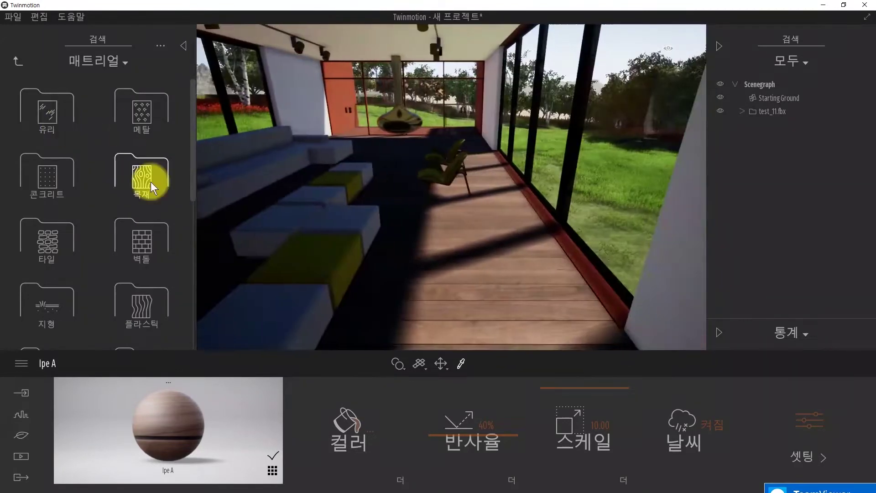
left_click_drag(146, 182, 409, 269)
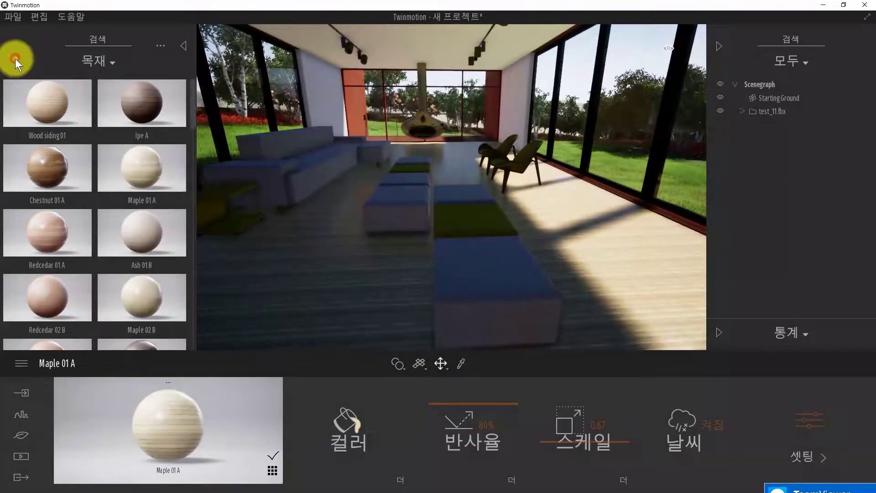
Step: Apply the Blue Marble 01 C material to the living room floor and set its scale to 4.46
left_click(17, 61)
scroll(141, 316, "down", 2)
left_click(155, 268)
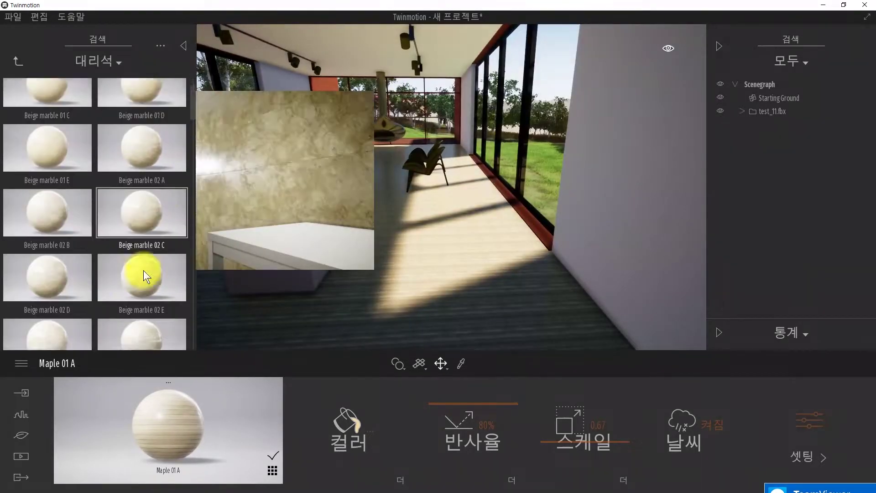
scroll(141, 271, "down", 5)
left_click_drag(173, 151, 408, 315)
left_click_drag(584, 396, 584, 410)
Step: Apply the Redcedar 01 A wood material to the living room floor
left_click(17, 61)
left_click(16, 60)
left_click(59, 122)
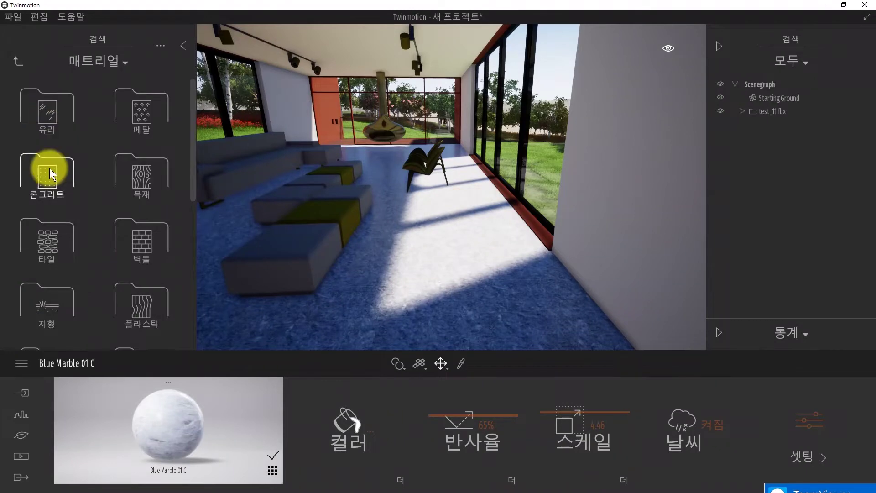
scroll(122, 196, "down", 3)
left_click(43, 299)
left_click_drag(139, 114, 6, 57)
left_click(18, 59)
left_click(146, 179)
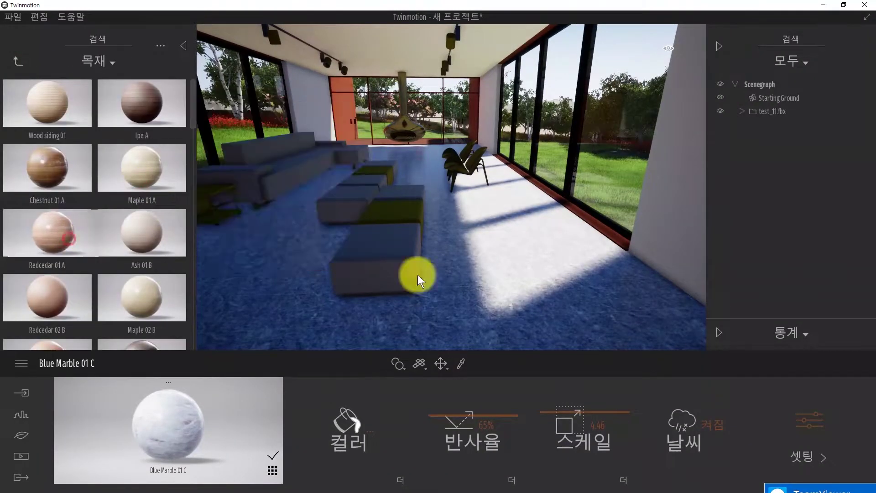
left_click_drag(68, 239, 419, 280)
Step: Set the floor's Redcedar 01 A reflectivity to 87% and its scale to 3.94
left_click(495, 444)
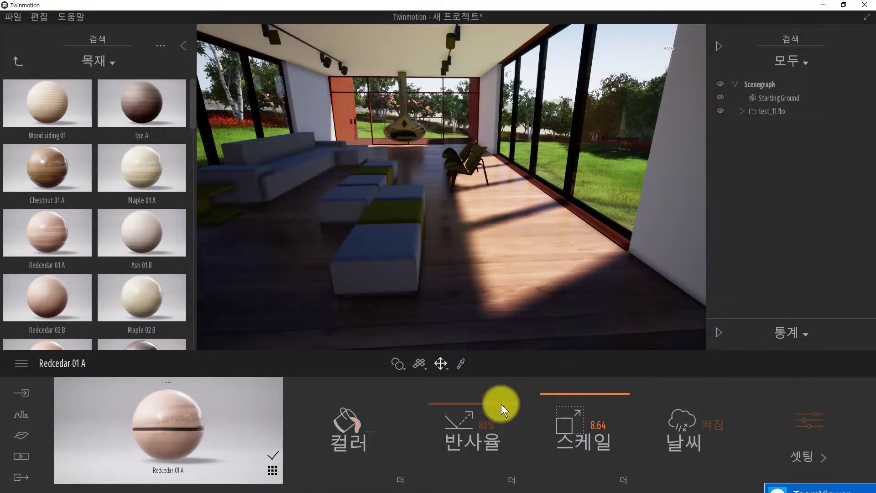
left_click_drag(486, 398, 486, 398)
middle_click_drag(478, 292, 510, 273, "shift")
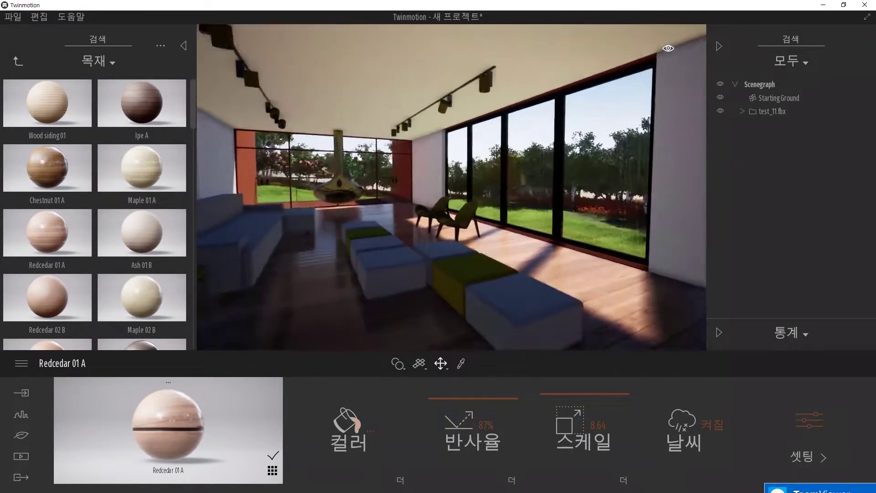
left_click_drag(566, 398, 569, 414)
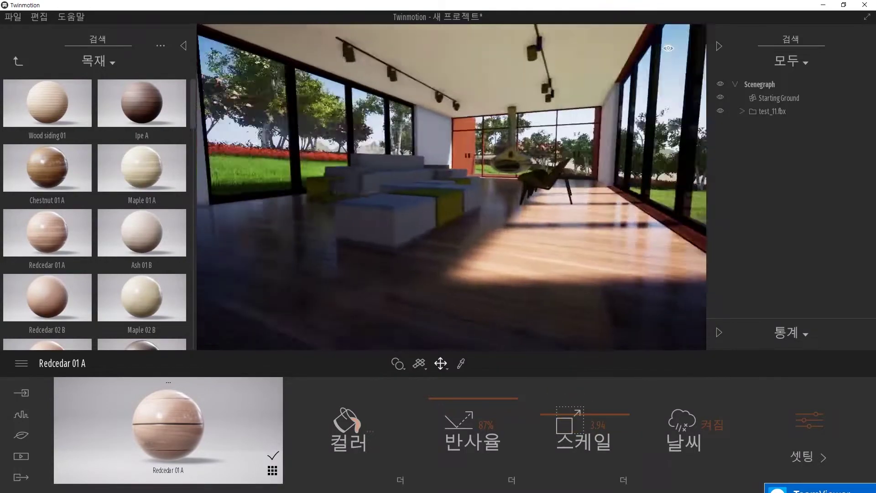
Step: Apply the Dirty brick 01 material to the house's orange exterior walls and set its scale to 10.00
middle_click_drag(452, 213, 452, 213, "shift")
left_click_drag(452, 212, 453, 212)
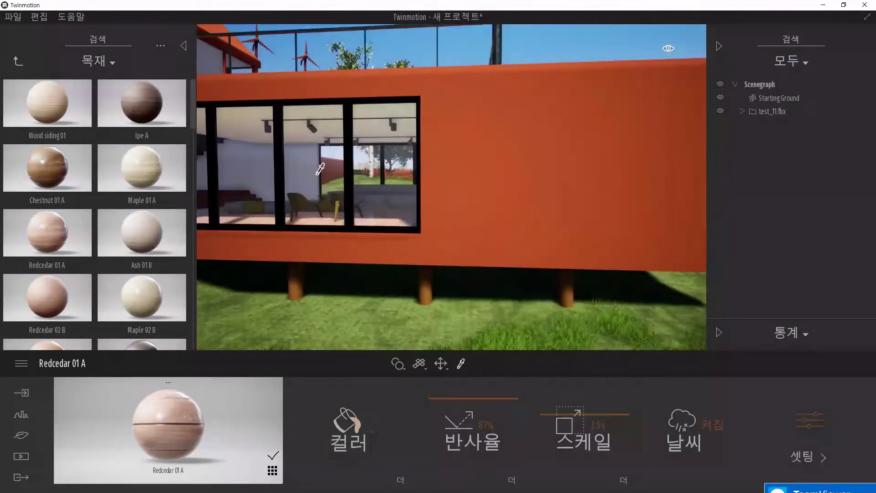
left_click(16, 60)
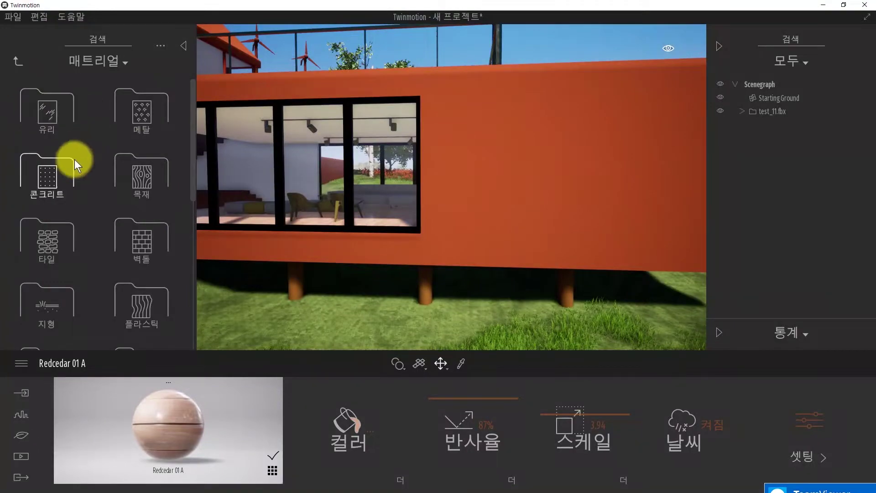
left_click(142, 239)
scroll(100, 233, "down", 3)
left_click_drag(47, 191, 603, 207)
left_click_drag(577, 404, 593, 377)
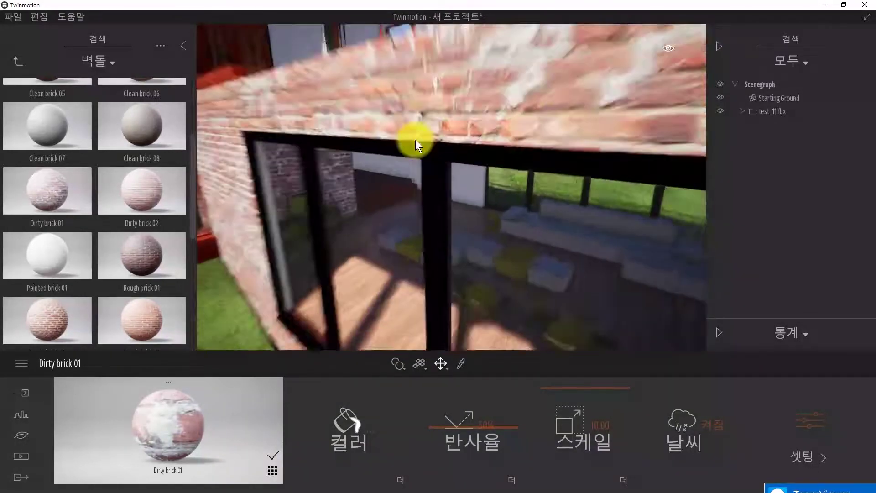
Step: Copy the black Slightly worn chrome material from the side window frames to the red frames behind the fireplace
left_click(461, 363)
left_click(447, 171)
right_click_drag(459, 174, 413, 184)
left_click_drag(168, 425, 482, 230)
scroll(483, 230, "down", 2)
Step: Adjust the exterior wall's Dirty brick 01 colour to full white brightness and accept it
left_click(461, 363)
left_click(474, 157)
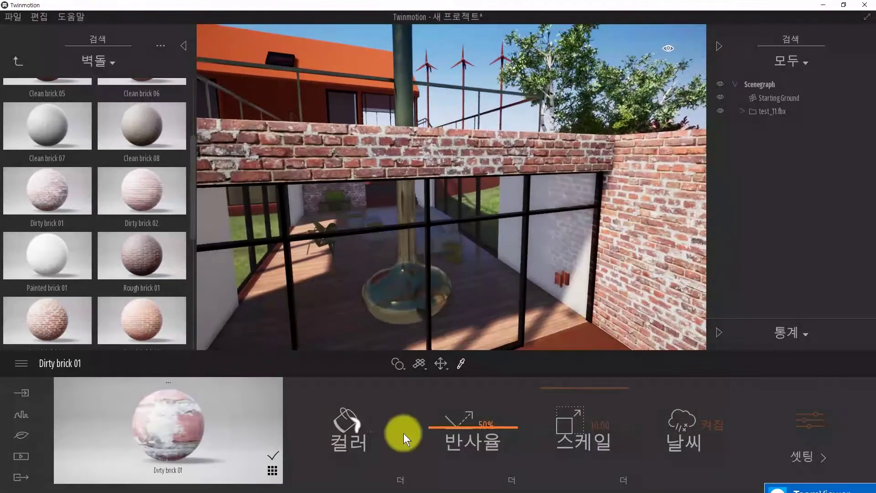
left_click(354, 431)
mouse_move(424, 199)
left_mouse_down()
mouse_move(431, 223)
mouse_move(425, 204)
left_mouse_up()
left_click_drag(504, 150, 241, 93)
left_click_drag(167, 151, 166, 124)
left_click(221, 284)
Step: Recolour the red aluminium handles on the terrace's brick wall white
scroll(441, 237, "up", 5)
right_click_drag(441, 238, 441, 239)
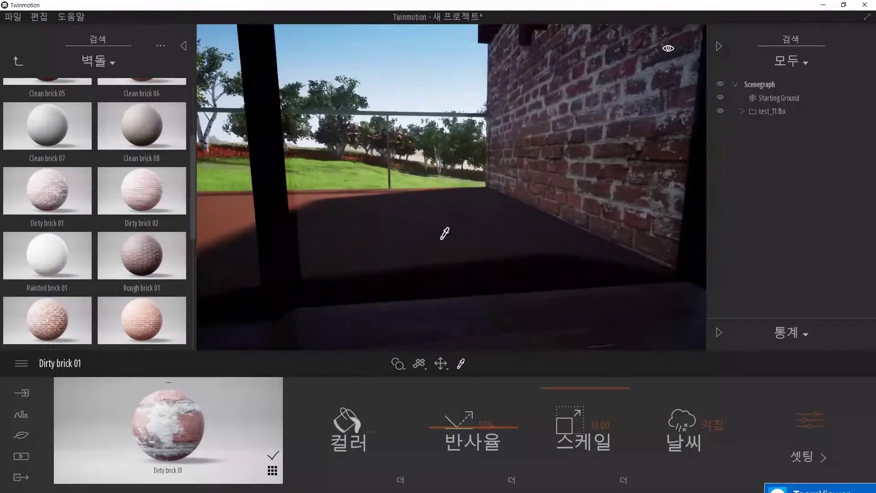
left_click(469, 274)
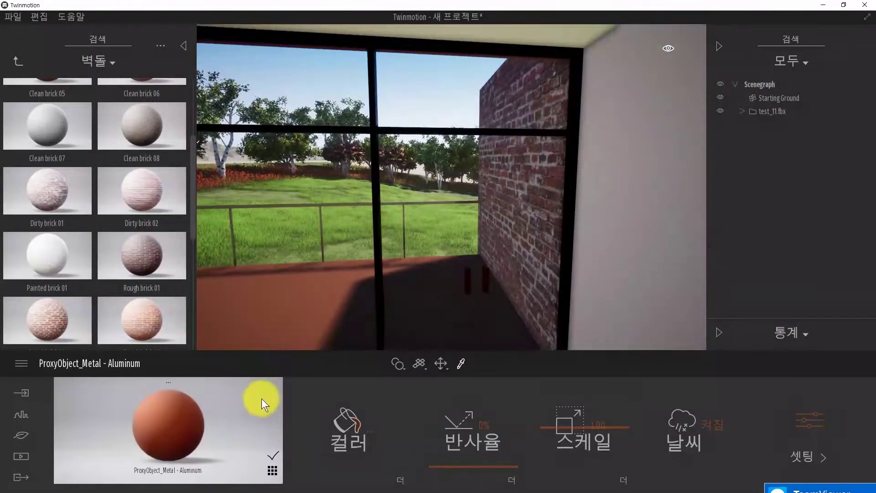
left_click(342, 447)
left_click(354, 237)
left_click_drag(424, 214, 424, 188)
left_click_drag(456, 146, 158, 88)
left_click(161, 280)
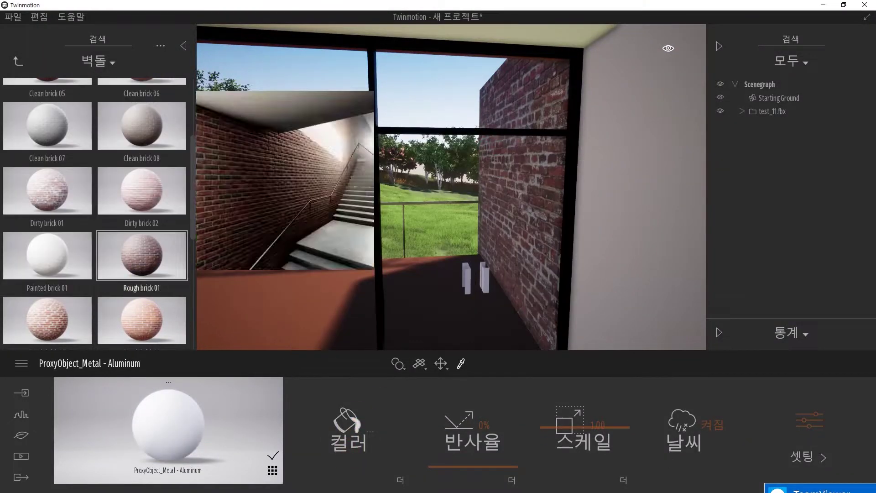
Step: Lighten the window frames' Slightly worn chrome colour to a very light grey and accept it
left_click(382, 142)
left_click(374, 127)
left_click(365, 422)
left_click_drag(420, 214, 420, 189)
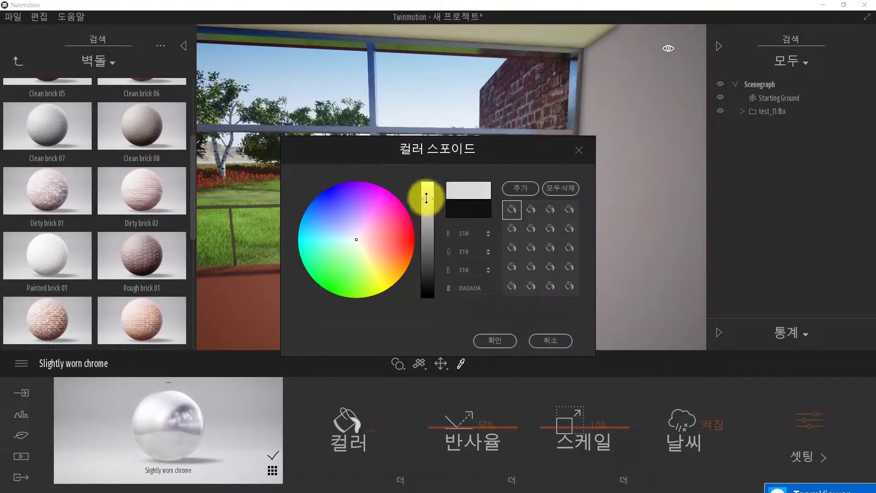
left_click_drag(484, 141, 215, 136)
left_click(225, 333)
Step: Set the window frames' Slightly worn chrome colour to black again
key("s")
key("d")
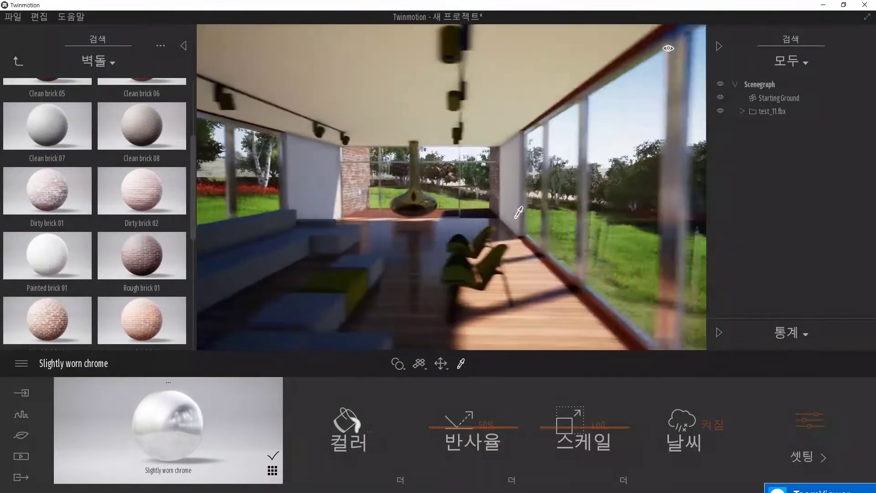
left_click(348, 422)
left_click_drag(422, 190, 422, 256)
left_click(475, 338)
Step: Try a brighter colour for the window frames' black Slightly worn chrome material
key("a")
right_click_drag(399, 222, 461, 222)
key("w")
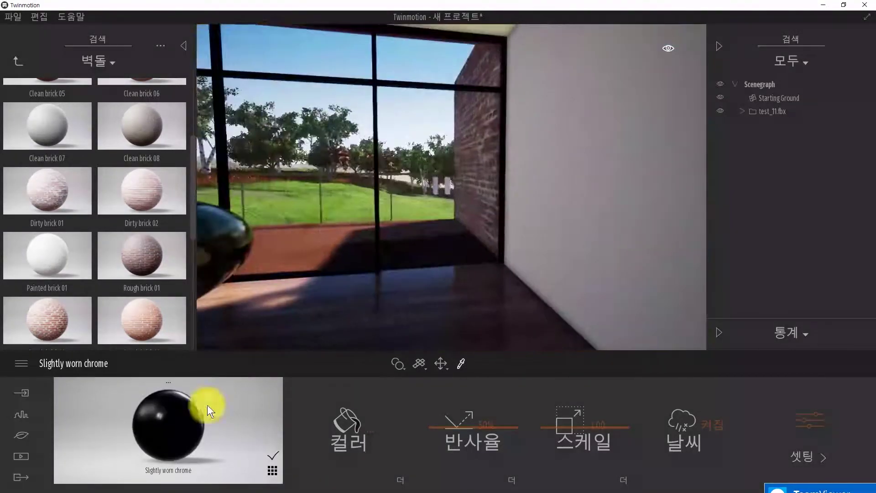
left_click(349, 422)
left_click_drag(429, 233, 430, 183)
left_click(495, 340)
Step: Undo the last two edits
key("w")
right_click_drag(544, 227, 543, 226)
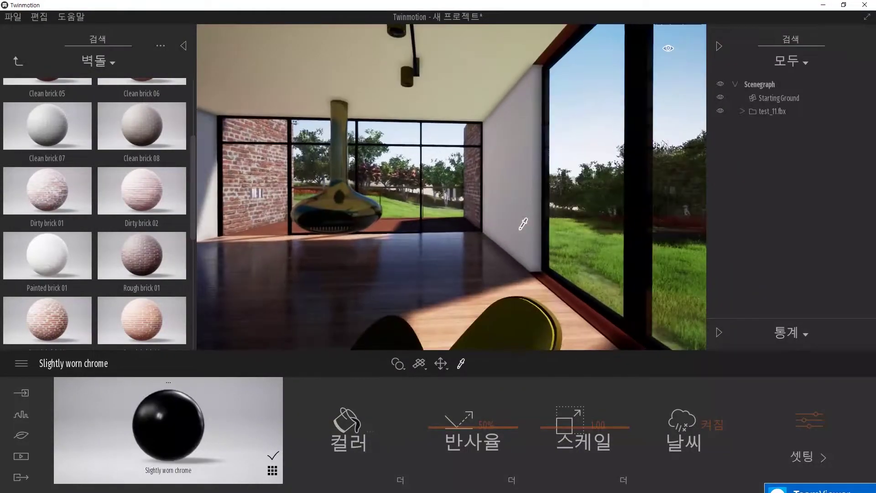
left_click(521, 225)
left_click(37, 17)
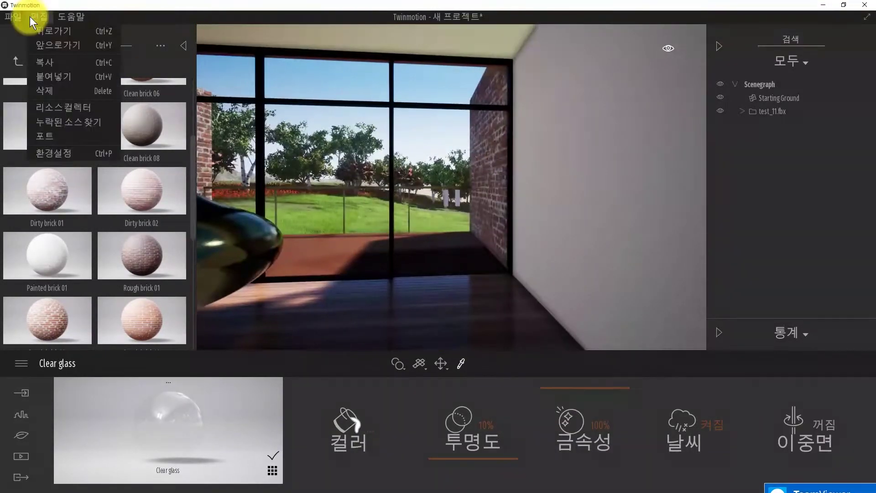
left_click(45, 31)
key("s")
right_click_drag(470, 189, 447, 197)
key("ctrl+z")
right_click_drag(410, 222, 410, 247)
key("s")
key("w")
Step: Apply the Glossy plastic material to the cushions and the frames of the two lounge chairs
left_click(18, 62)
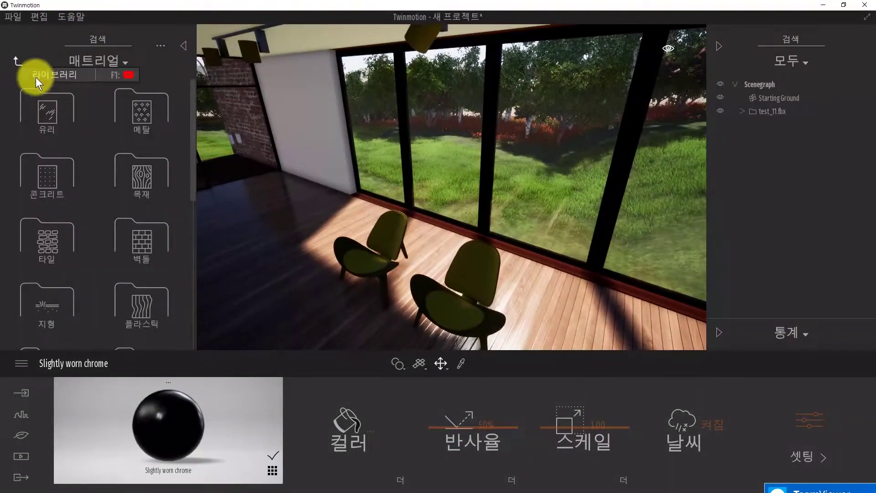
left_click(144, 299)
scroll(155, 232, "down", 2)
left_click_drag(142, 291, 458, 277)
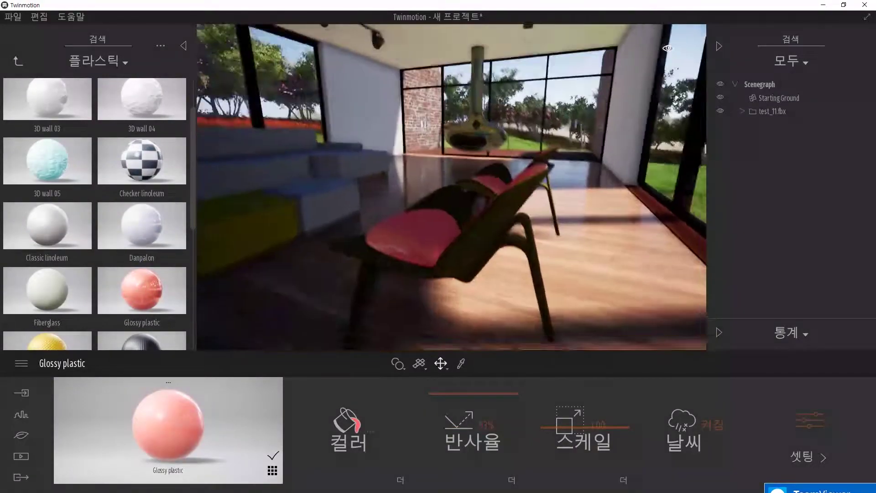
right_click_drag(459, 277, 484, 274)
left_click_drag(141, 291, 417, 246)
right_click_drag(417, 247, 438, 247)
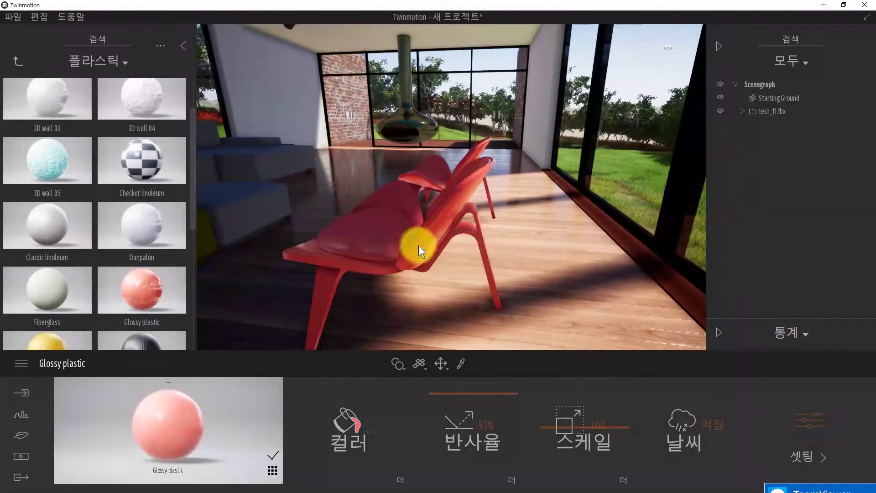
Step: Set the lounge chair frames' Glossy plastic colour to white and accept it
left_click(348, 422)
left_click(360, 240)
left_click(494, 340)
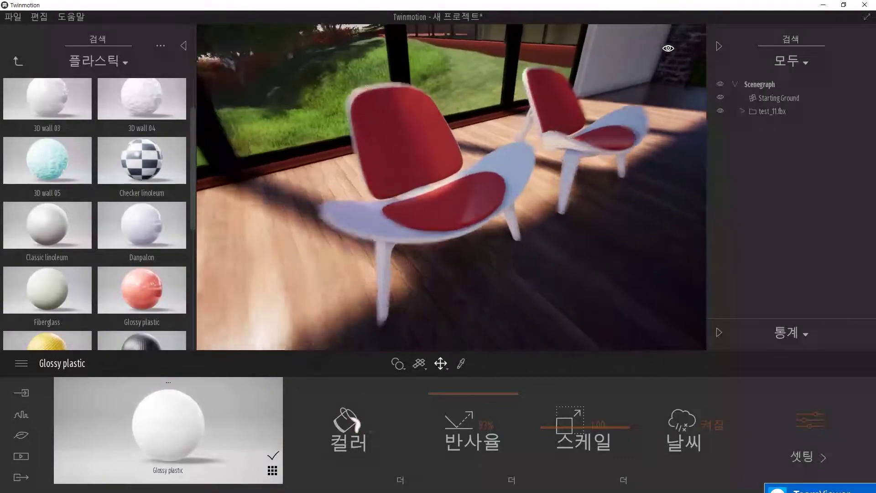
Step: Sample the Glossy plastic material of the lounge chair cushions and change its colour to a vivid red
right_click_drag(396, 200, 423, 189)
key("t")
left_click(424, 189)
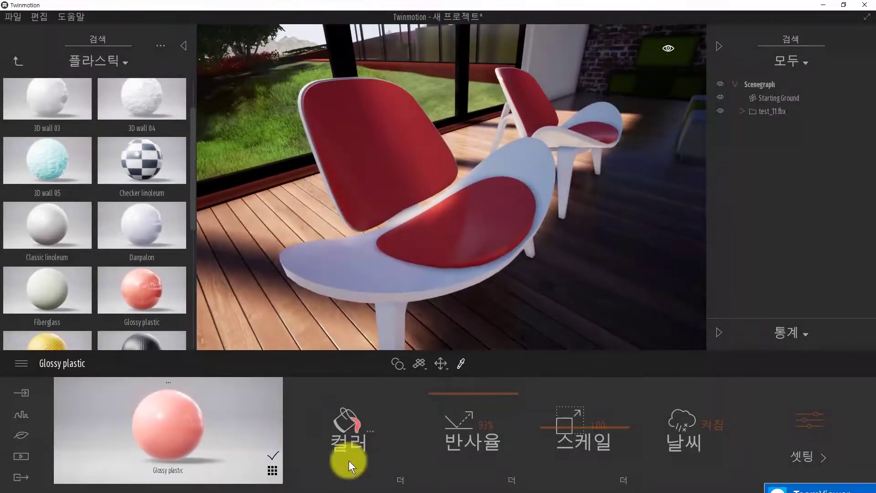
left_click(348, 461)
left_click_drag(420, 155, 148, 122)
left_click(143, 203)
left_click(233, 310)
Step: Try the Glossy plastic and Danpalon materials on the hanging fireplace and undo them
right_click_drag(415, 175, 419, 176)
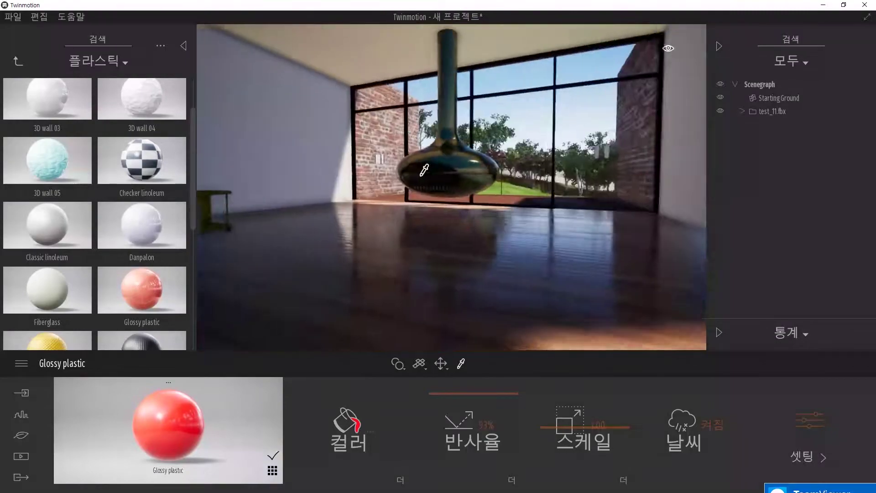
left_click_drag(160, 276, 457, 164)
right_click_drag(456, 158, 456, 160)
key("ctrl+z")
left_click_drag(149, 236, 445, 169)
mouse_move(466, 171)
right_mouse_down()
mouse_move(450, 172)
mouse_move(465, 169)
right_mouse_up()
key("ctrl+z")
key("ctrl+z")
key("ctrl+y")
Step: Switch to Revit and delete the hanging fireplace from the Living Room 3D view
right_click_drag(508, 202, 409, 156)
middle_click_drag(409, 156, 444, 204)
scroll(457, 173, "up", 5)
scroll(464, 209, "down", 5)
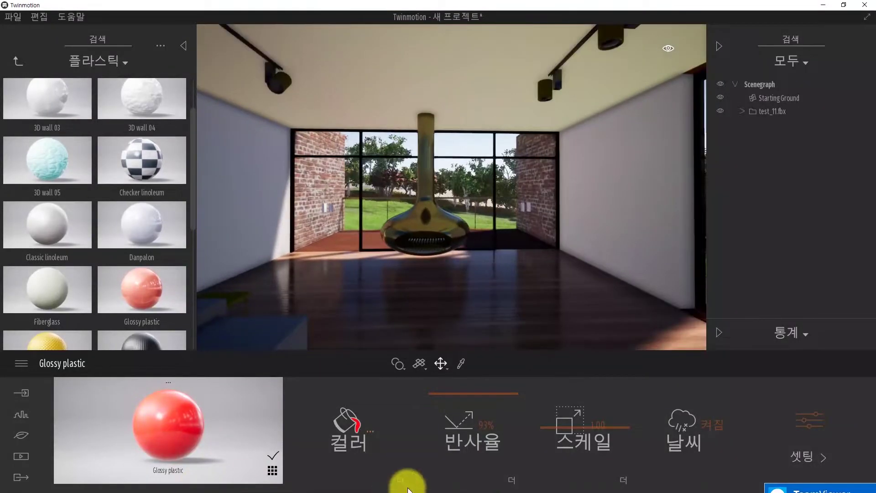
key("super")
left_click(506, 483)
scroll(513, 346, "up", 8)
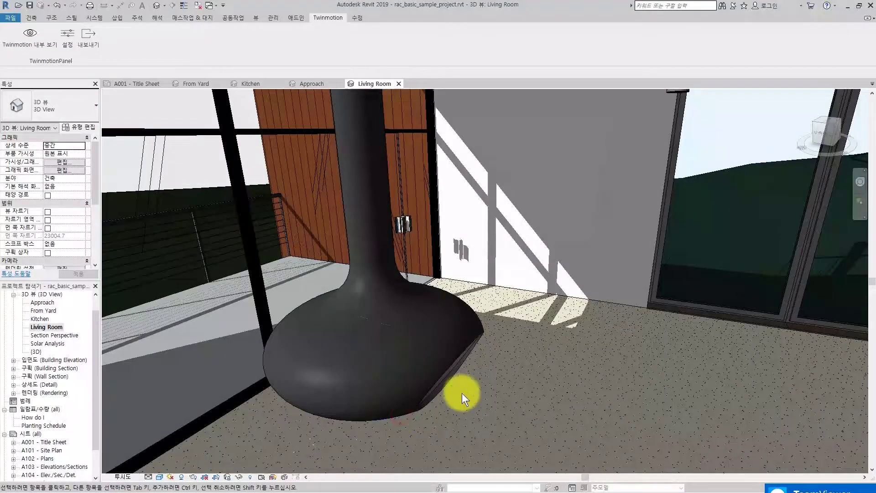
scroll(462, 393, "up", 1)
left_click(437, 377)
key("Delete")
Step: Export the Living Room 3D view as FBX, overwriting test_11.fbx on the desktop
middle_click_drag(435, 265, 471, 358)
scroll(447, 246, "down", 5)
left_click(11, 18)
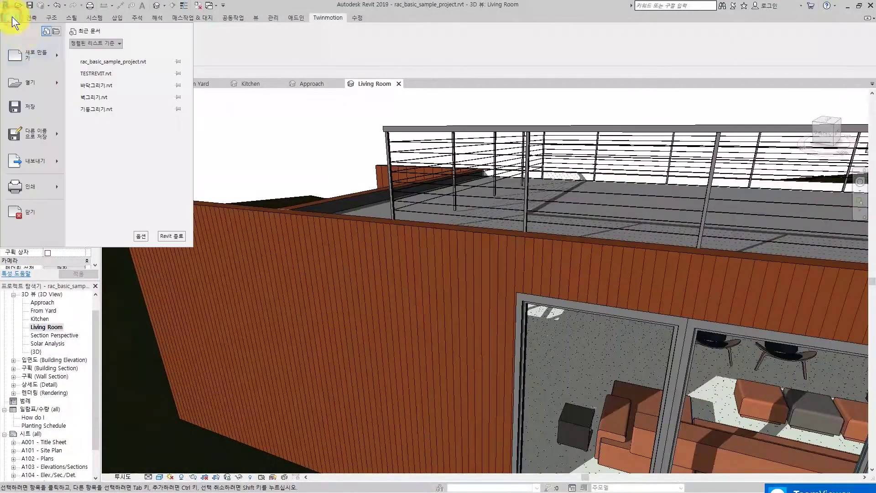
mouse_move(47, 137)
mouse_move(36, 160)
left_click(137, 127)
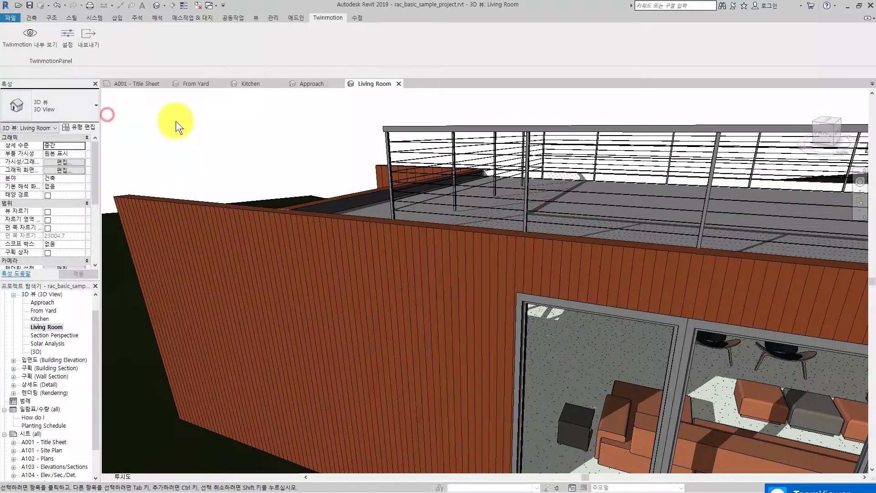
left_click(348, 275)
left_click(560, 351)
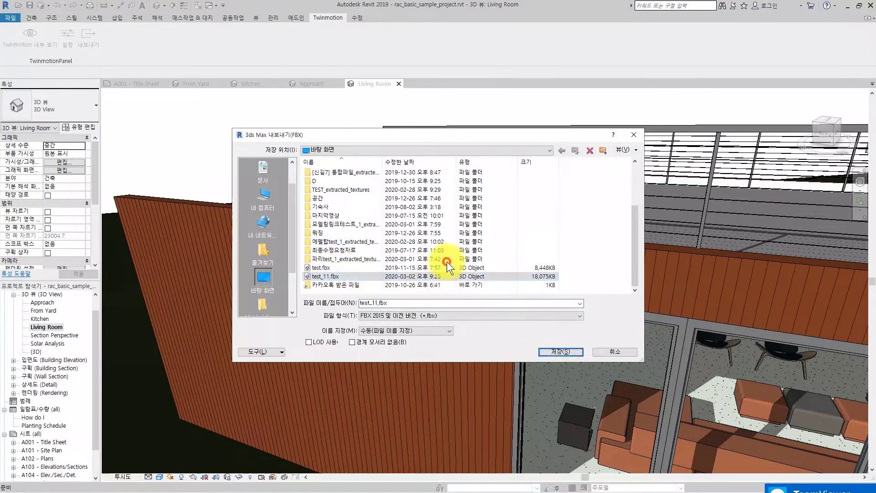
left_click(445, 260)
Step: Switch to Twinmotion, refresh the imported test_11 model and select the hanging fireplace to check it
key("super")
left_click(482, 484)
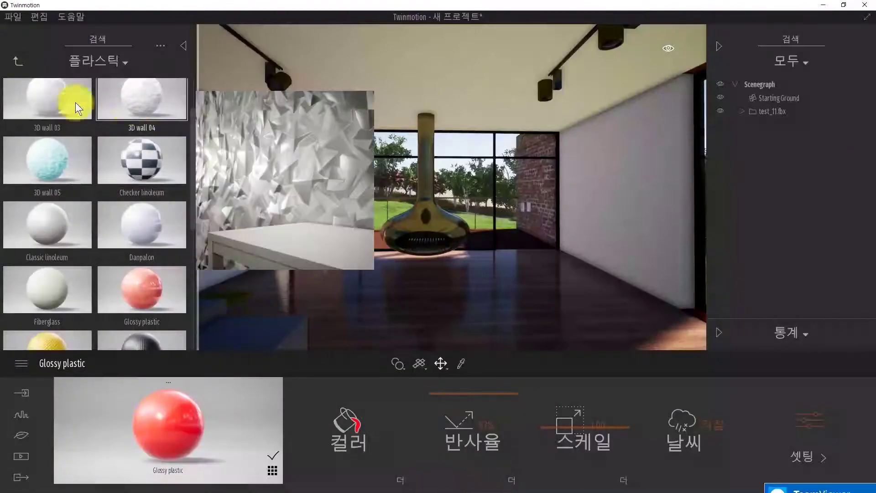
left_click(20, 394)
left_click(209, 387)
left_click(421, 233)
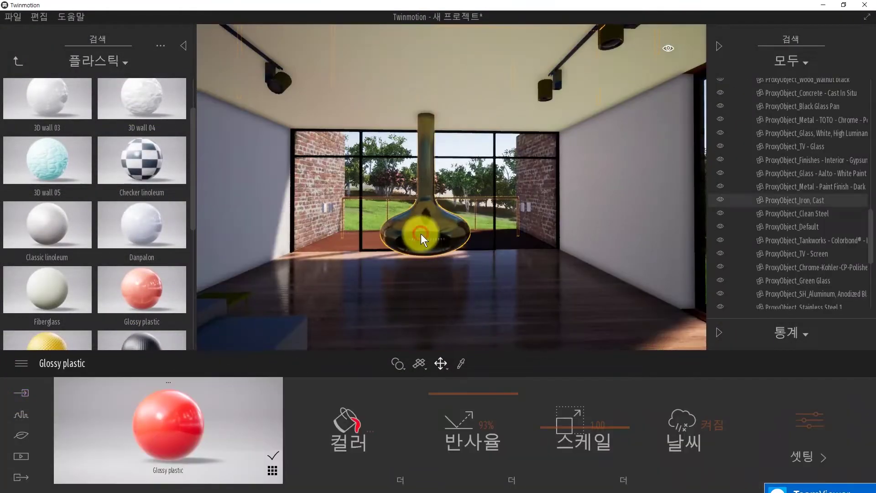
Step: Return to Revit and export the model to FBX again, replacing the existing test_11.fbx
key("super")
left_click(504, 483)
middle_click_drag(526, 339, 296, 290, "shift")
left_click(10, 18)
mouse_move(48, 163)
left_click(110, 117)
left_click(374, 276)
left_click(550, 351)
left_click(444, 260)
Step: Switch to Twinmotion and replace the imported test_11 model with the newly exported test_11.fbx from the desktop
key("super")
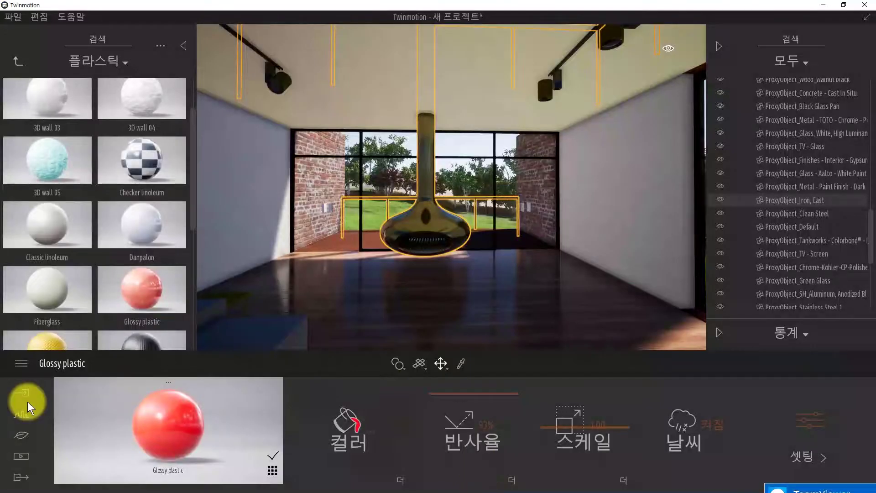
left_click(23, 394)
left_click(194, 386)
left_click(201, 357)
left_click(37, 81)
left_click(107, 213)
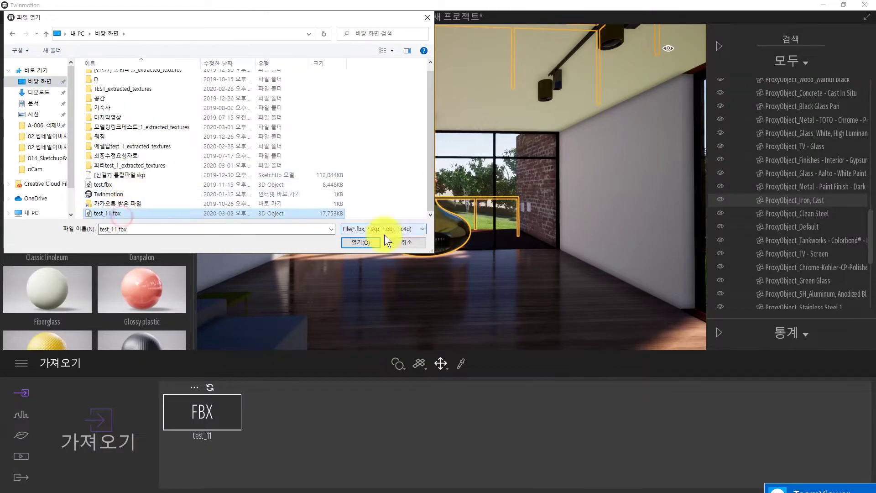
left_click(367, 241)
Step: Look over the reloaded room and sample the wood floor's Redcedar 01 A material
key("s")
mouse_move(426, 251)
right_mouse_down()
mouse_move(449, 253)
mouse_move(428, 251)
right_mouse_up()
left_click(21, 414)
left_click(21, 435)
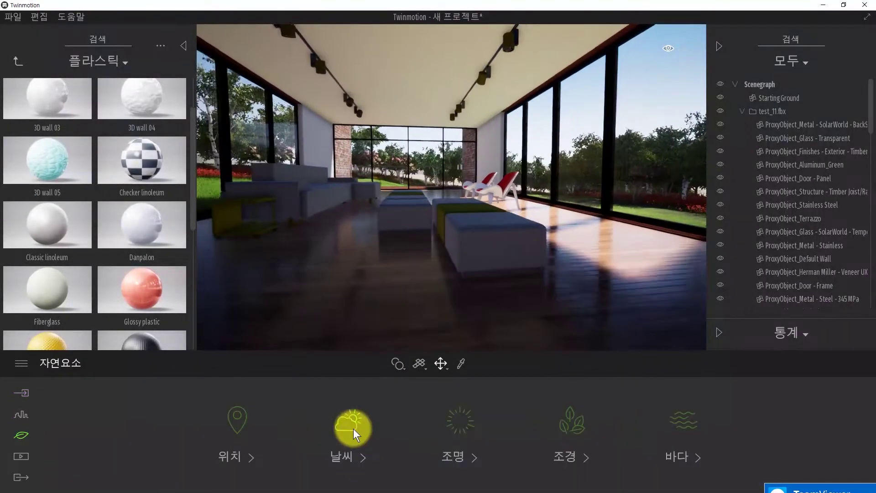
left_click(348, 421)
key("w")
right_click_drag(452, 187, 338, 189)
key("w")
mouse_move(591, 202)
right_mouse_down()
mouse_move(618, 217)
mouse_move(591, 202)
right_mouse_up()
left_click(488, 270, "alt")
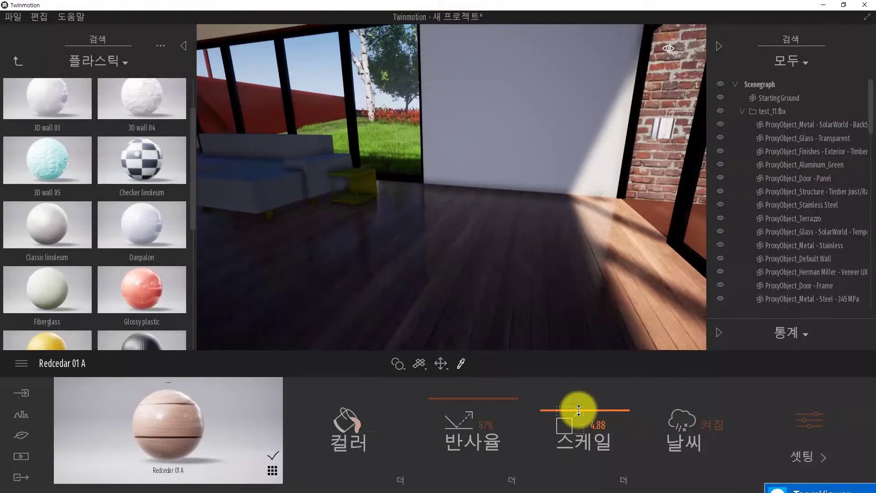
right_click_drag(563, 317, 424, 275)
key("w")
Step: Apply the Checker linoleum material to the side table and ottoman tray, and enlarge its pattern scale
left_click(424, 275)
key("s")
left_click_drag(139, 164, 459, 246)
key("ctrl+z")
right_click_drag(459, 246, 319, 242)
left_click_drag(173, 171, 349, 248)
right_click_drag(349, 248, 314, 258)
left_click_drag(594, 427, 595, 415)
right_click_drag(511, 269, 557, 269)
key("s")
right_click_drag(445, 306, 305, 288)
key("s")
key("w")
left_click_drag(74, 169, 97, 168)
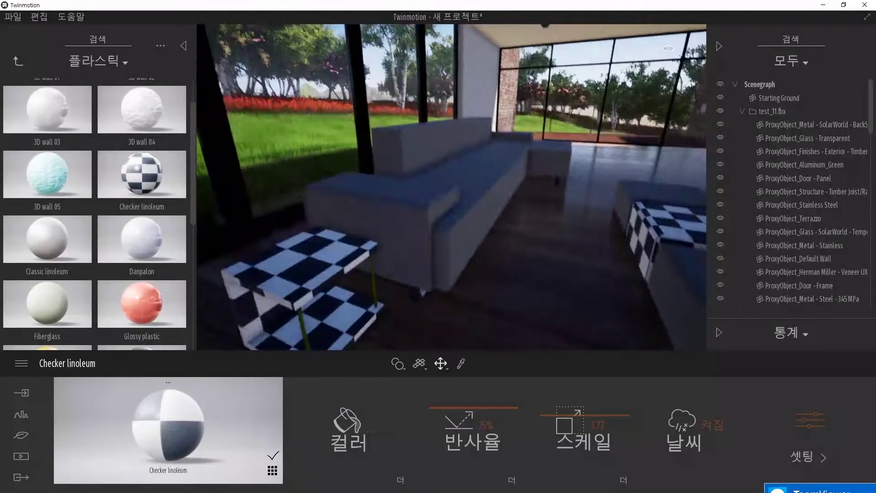
left_click(18, 61)
Step: Sample the ceiling track lights' material and try a lighter colour on it
key("t")
left_click(336, 65)
right_click_drag(337, 65, 296, 86)
left_click(349, 421)
left_click_drag(363, 249, 357, 239)
left_click_drag(426, 199, 427, 181)
left_click(495, 341)
Step: Sample the track light housings' aluminium material and set its colour to a near-black dark tone
mouse_move(433, 237)
right_mouse_down()
mouse_move(397, 175)
mouse_move(541, 72)
mouse_move(407, 190)
right_mouse_up()
left_click(430, 72)
key("t")
key("t")
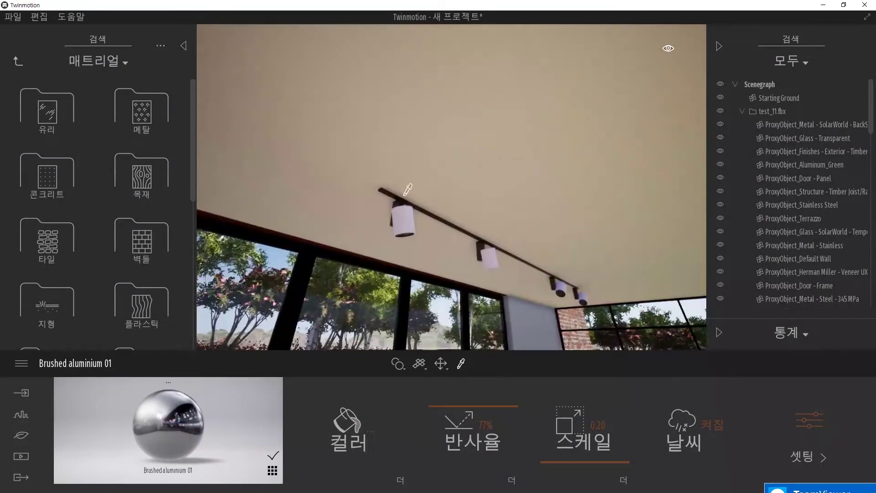
left_click(401, 212)
left_click(348, 420)
left_click_drag(423, 224, 430, 240)
left_click_drag(510, 142, 725, 115)
left_click_drag(643, 200, 643, 250)
left_click(710, 314)
Step: Find the leather materials in the library and apply Nubuck 01 to the sofa and ottomans
right_click_drag(501, 236, 500, 237)
right_click_drag(398, 194, 397, 194)
left_click(19, 63)
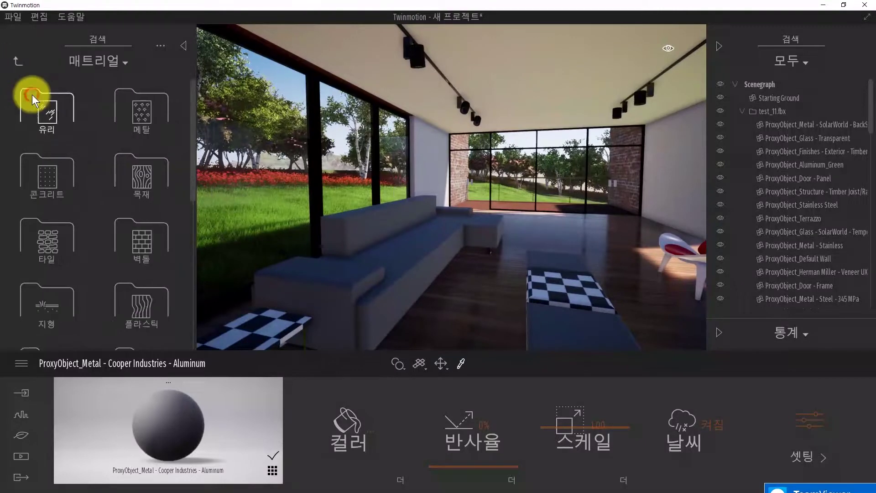
left_click(38, 106)
scroll(82, 272, "down", 4)
left_click(127, 325)
left_click(18, 62)
scroll(126, 207, "down", 5)
left_click(145, 319)
left_click_drag(127, 171, 344, 276)
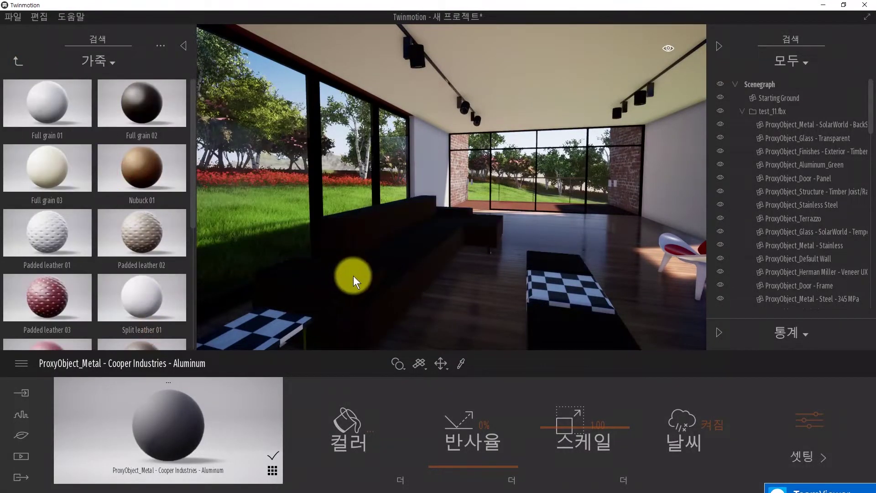
Step: Try another colour for the sofa's leather and compare the other leather materials in the library
right_click_drag(344, 277, 341, 273)
left_click(348, 422)
left_click_drag(426, 231, 417, 219)
left_click_drag(335, 145, 178, 114)
left_click(203, 210)
left_click(277, 212)
left_click(416, 117)
right_click_drag(424, 191, 392, 196)
scroll(177, 183, "down", 2)
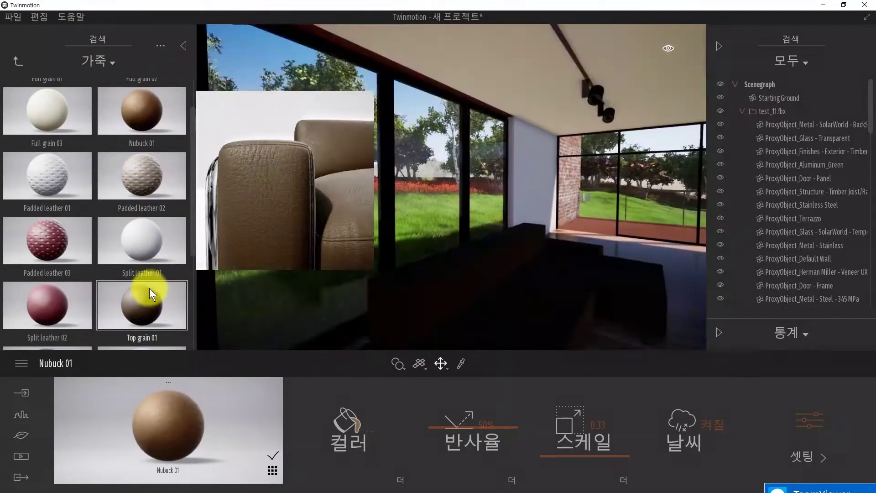
scroll(147, 228, "up", 2)
scroll(114, 246, "down", 2)
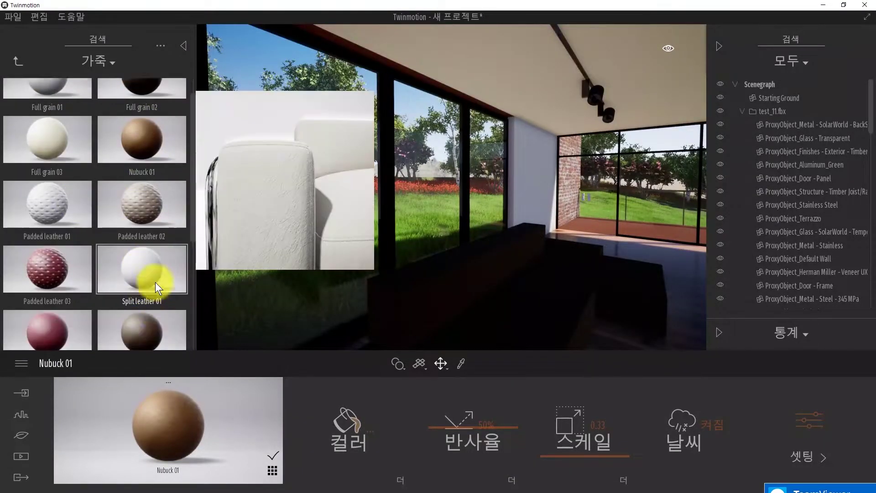
Step: Apply the Padded leather 01 material to the sofa and ottomans and set its scale to 2.79
left_click_drag(69, 182, 469, 283)
right_click_drag(469, 282, 474, 310)
scroll(475, 274, "up", 5)
left_click_drag(584, 454, 584, 409)
scroll(507, 209, "down", 3)
middle_click_drag(506, 209, 517, 255, "shift")
mouse_move(563, 410)
left_mouse_down()
mouse_move(565, 427)
mouse_move(574, 419)
left_mouse_up()
Step: Set the sofa's Padded leather 01 colour to white
left_click(340, 450)
left_click_drag(393, 144, 91, 73)
left_click(279, 266)
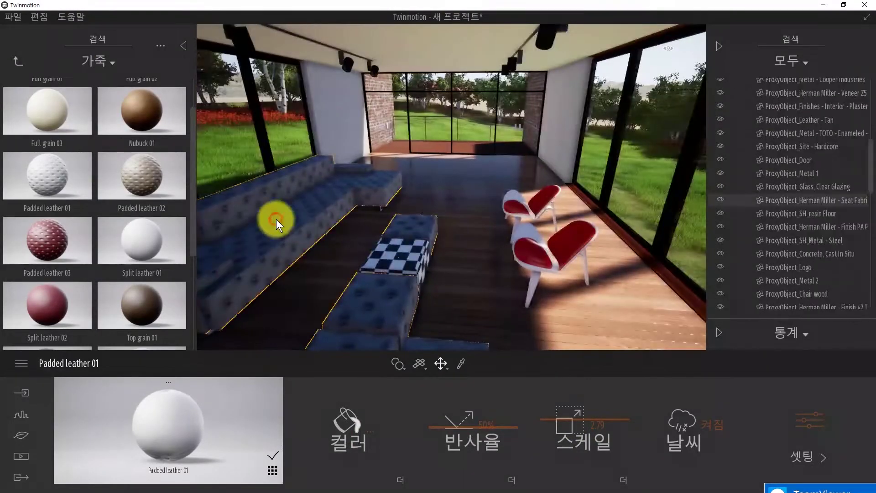
Step: Delete the imported sofa, ottomans and side table, keeping the two lounge chairs
left_click(460, 239)
key("Delete")
scroll(325, 289, "up", 1)
left_click(313, 301)
key("Delete")
scroll(354, 275, "up", 3)
left_click(290, 167)
key("Delete")
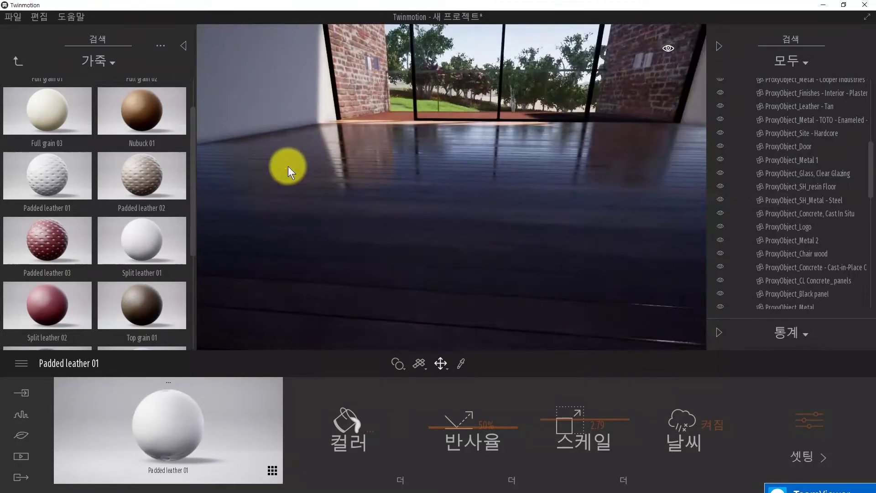
scroll(288, 166, "down", 3)
Step: Open the sofa collection of the living room furniture library and look through its models
right_click_drag(288, 166, 237, 136)
left_click(17, 61)
left_click(19, 61)
left_click(49, 175)
left_click(50, 118)
left_click(51, 119)
left_click(54, 98)
left_click(17, 61)
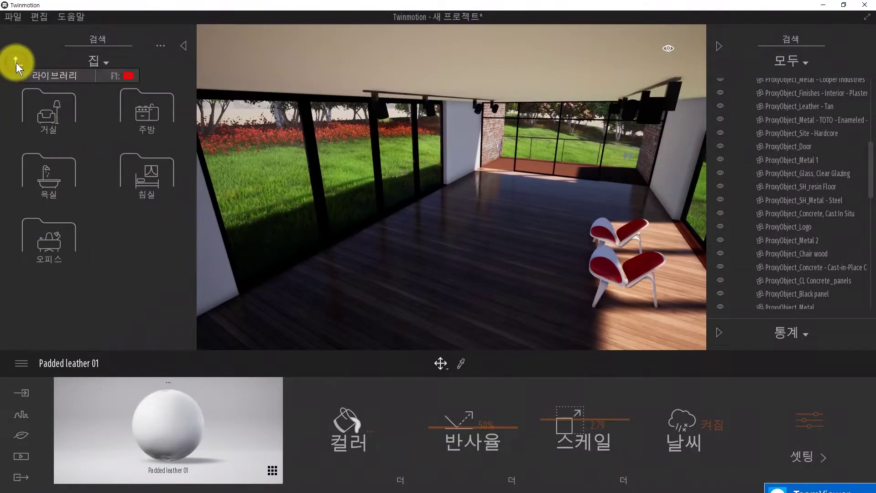
left_click(68, 241)
scroll(145, 232, "down", 5)
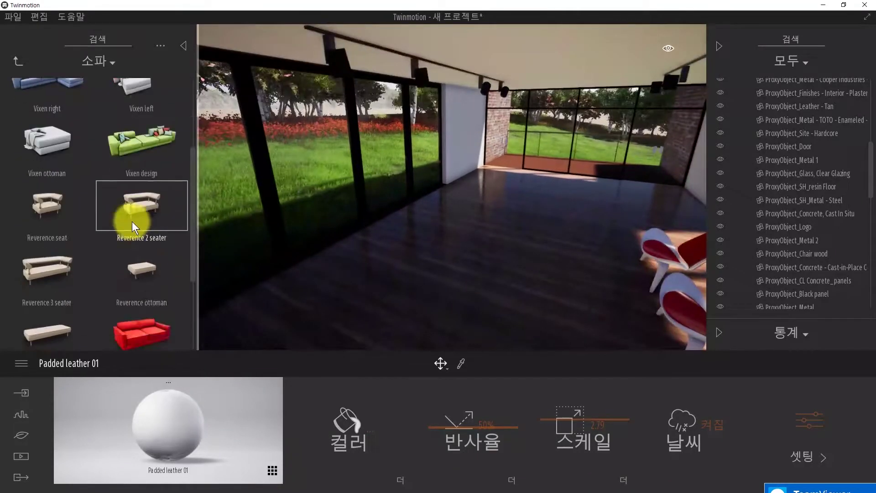
scroll(137, 228, "up", 4)
scroll(98, 225, "up", 1)
Step: Place the Vixen left sofa on the wood floor along the garden-side glass wall
left_click_drag(145, 172, 399, 232)
right_click_drag(399, 231, 383, 246)
left_click_drag(139, 295, 466, 219)
middle_click_drag(466, 219, 502, 255, "shift")
scroll(406, 251, "up", 3)
scroll(465, 237, "down", 5)
left_click_drag(414, 235, 337, 251)
middle_click_drag(409, 248, 474, 301, "shift")
key("Escape")
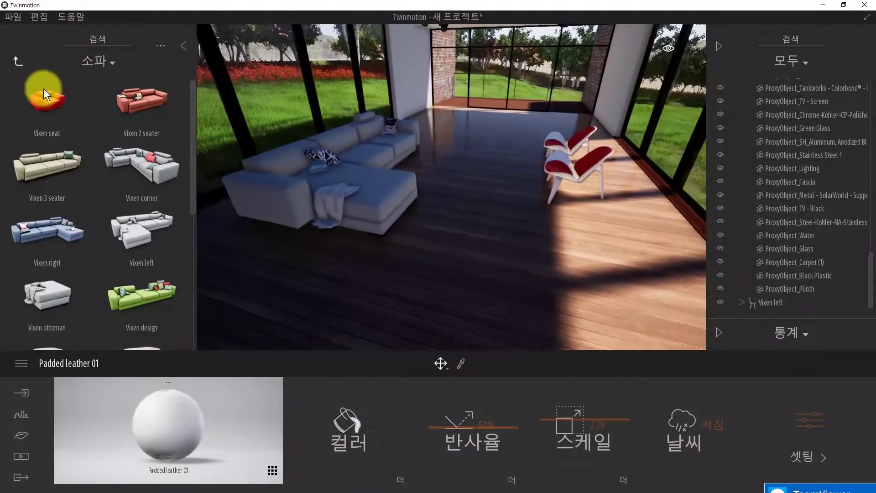
Step: Try a Vixen ottoman and a red Vixen seat beyond the sofa, then delete the ottoman
left_click_drag(67, 291, 457, 222)
scroll(123, 237, "up", 1)
key("Escape")
right_click_drag(411, 219, 515, 196)
left_click_drag(153, 129, 552, 212)
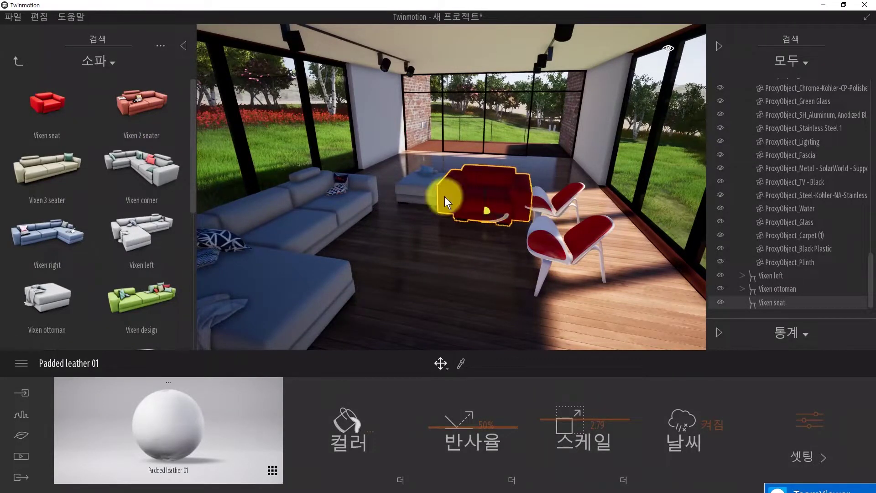
left_click(423, 181)
key("Delete")
Step: Try the red Vixen seat in another position between the sofa and lounge chairs, then delete it
left_click(485, 203)
left_click_drag(496, 225, 457, 203)
right_click_drag(457, 203, 492, 265)
left_click_drag(402, 261, 316, 260)
right_click_drag(570, 220, 729, 201)
right_click_drag(684, 270, 434, 168)
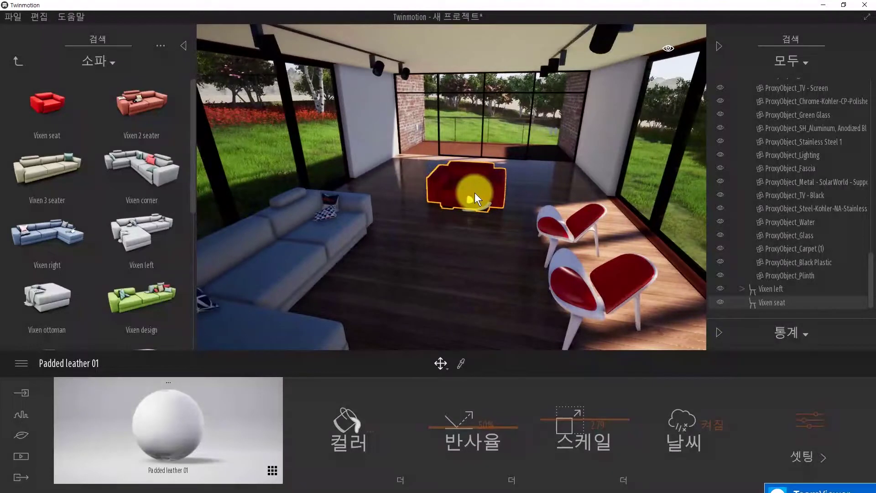
key("Delete")
Step: Delete the two red lounge chairs and place a Vixen ottoman beyond the far end of the sofa
left_click(562, 231)
key("Delete")
left_click(563, 241)
key("Delete")
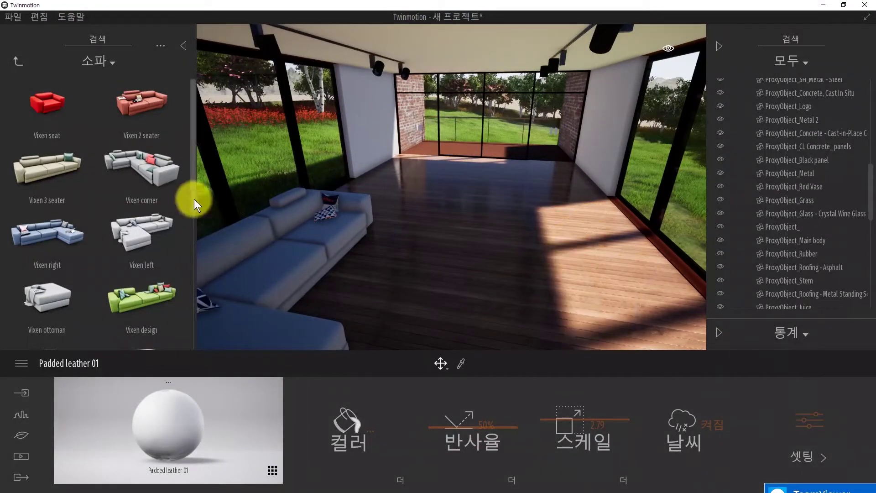
left_click_drag(60, 296, 430, 211)
Step: Place a Bauln floor lamp by the glass wall between the sofa's far end and the ottoman
left_click(17, 61)
left_click(49, 178)
left_click_drag(43, 107, 513, 173)
right_click_drag(587, 199, 562, 233)
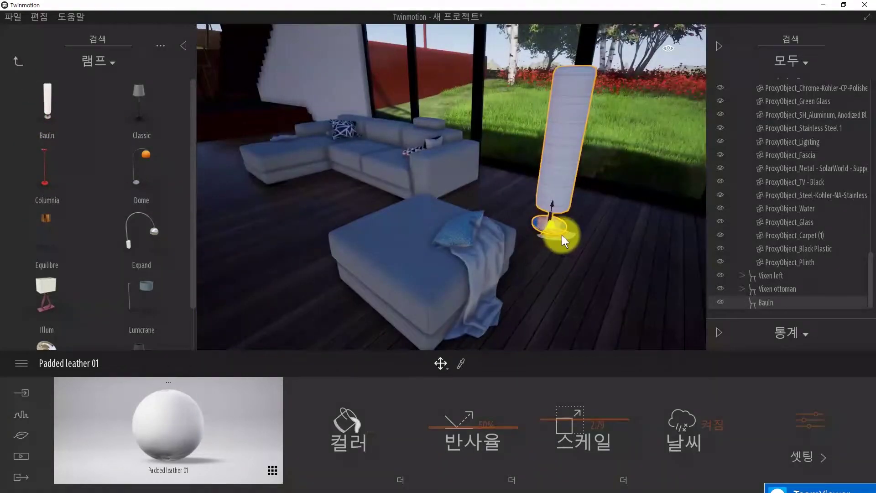
left_click_drag(562, 235, 532, 222)
left_click(553, 133)
left_click(538, 219)
right_click_drag(538, 219, 589, 218)
Step: Check the Padded leather 01 material's settings and look at the living room electronics in the library
left_click(823, 422)
left_click(816, 422)
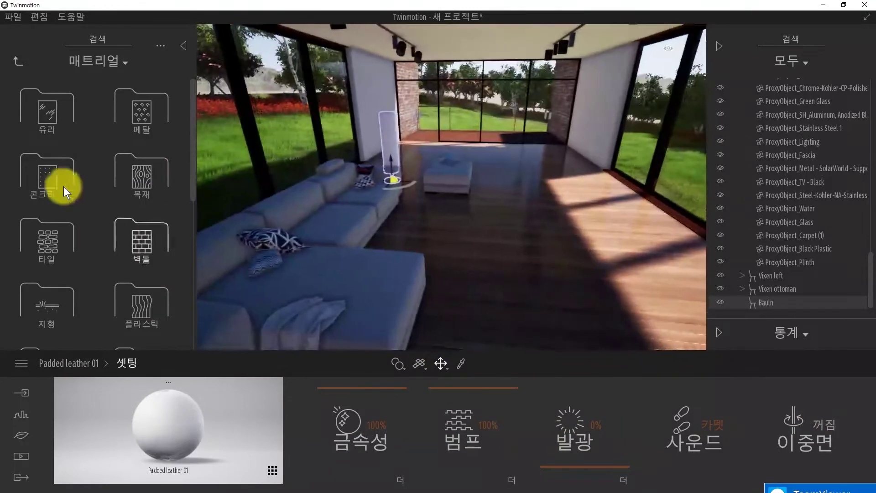
left_click(20, 63)
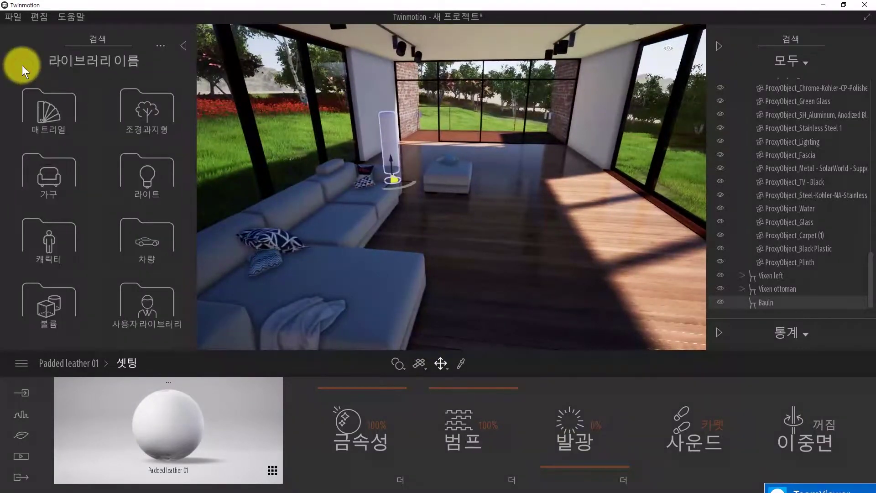
left_click(45, 182)
left_click(156, 157)
left_click(147, 112)
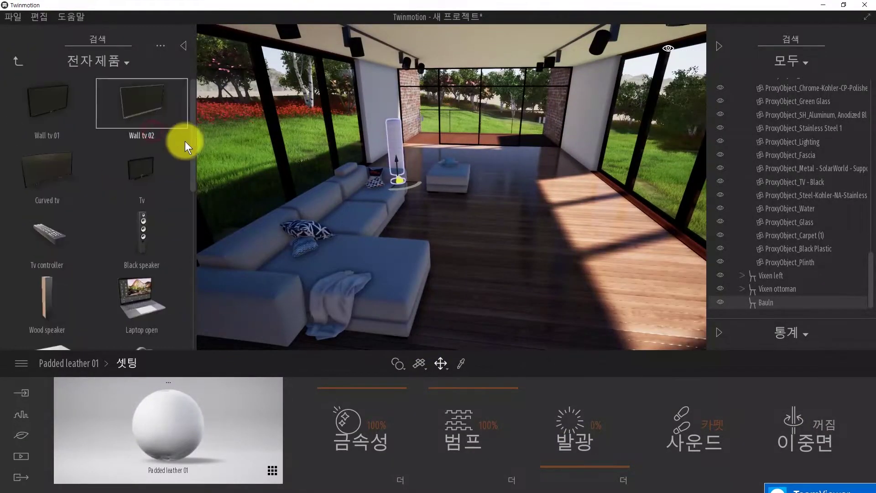
Step: Place the Daisy coffee table from the table collection in front of the sofa and adjust its position
left_click(19, 63)
left_click(50, 303)
scroll(105, 187, "down", 10)
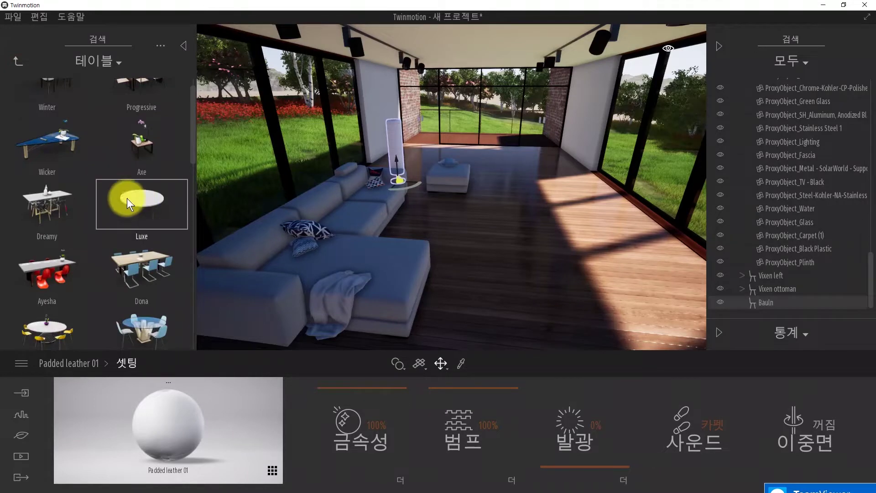
left_click_drag(162, 256, 470, 227)
middle_click_drag(471, 226, 449, 244, "shift")
left_click(449, 245)
left_click_drag(464, 231, 529, 260)
middle_click_drag(529, 260, 464, 206, "shift")
left_click(464, 206)
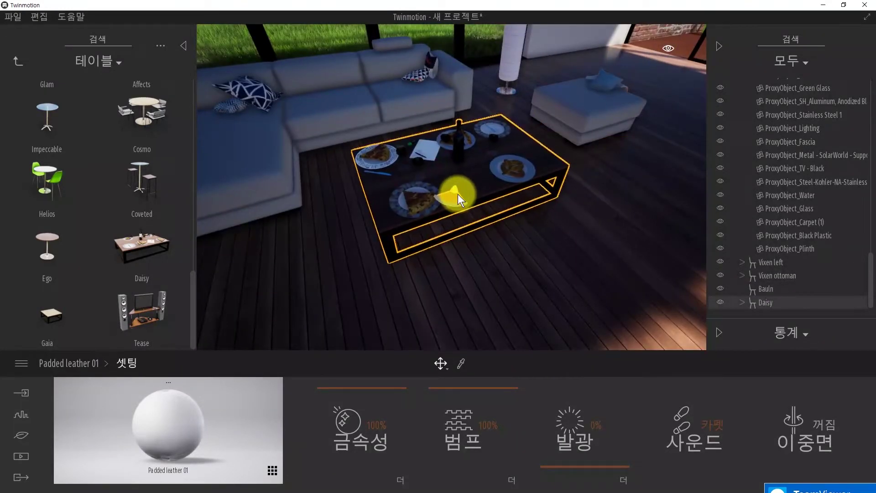
Step: Sample the Daisy table's top material, try another library finish on it, and undo the change
key("t")
left_click(446, 167)
left_click_drag(250, 177, 456, 199)
key("w")
right_click_drag(456, 199, 470, 178)
key("ctrl+z")
Step: Apply Blue Marble 01 C to the Daisy table's top, after trying and undoing two other finishes
scroll(80, 276, "down", 5)
left_click(71, 284)
left_click_drag(114, 118, 343, 191)
key("ctrl+z")
scroll(86, 310, "down", 5)
left_click_drag(145, 299, 390, 236)
key("ctrl+z")
scroll(135, 265, "down", 2)
left_click_drag(135, 264, 493, 234)
key("s")
right_click_drag(494, 233, 515, 224)
scroll(346, 191, "down", 3)
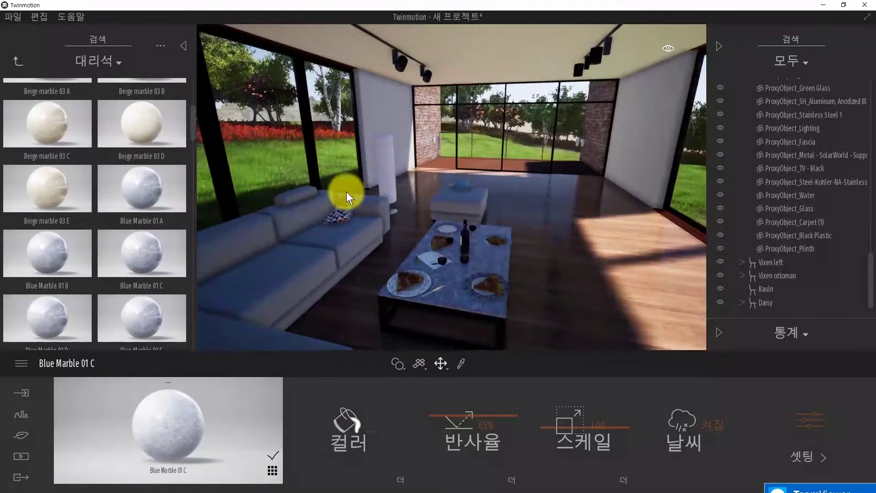
Step: Try a potted plant from the living room plant collection at the Daisy table, then delete it
left_click(16, 62)
left_click(16, 63)
left_click(48, 167)
left_click(62, 179)
left_click(51, 112)
scroll(137, 262, "down", 6)
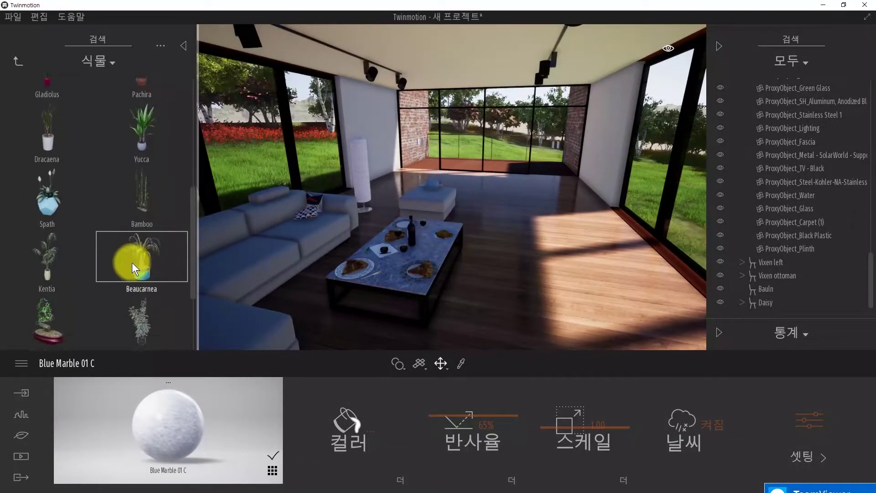
scroll(114, 270, "up", 6)
left_click_drag(59, 132, 436, 255)
key("Delete")
Step: Look through the remaining plants in the living room plant collection
scroll(154, 212, "down", 5)
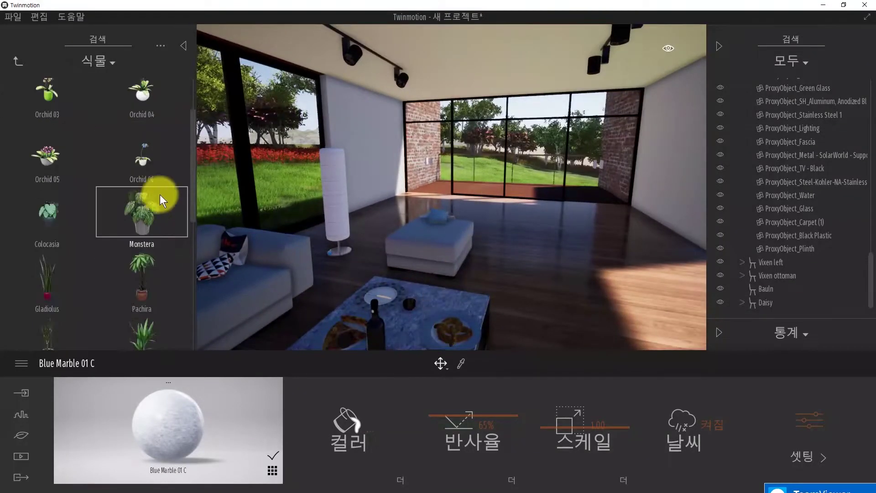
key("w")
key("d")
left_click_drag(152, 199, 107, 206)
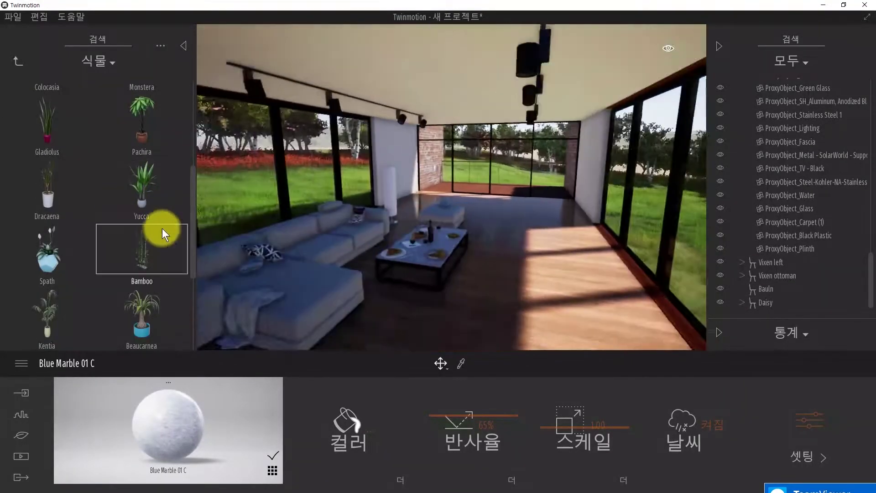
left_click(14, 64)
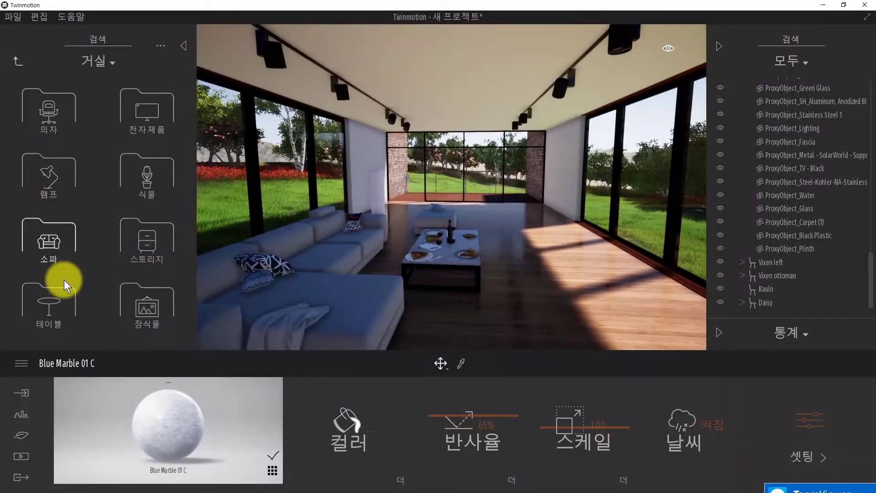
Step: Place the Impeccable round table on the floor next to the ottoman and adjust its position
left_click(57, 292)
scroll(125, 221, "down", 1)
scroll(112, 259, "down", 6)
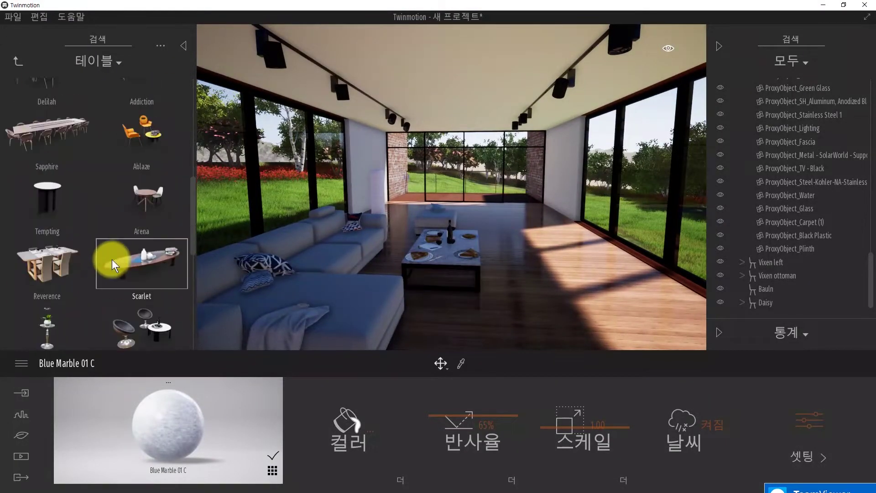
left_click_drag(46, 259, 133, 435)
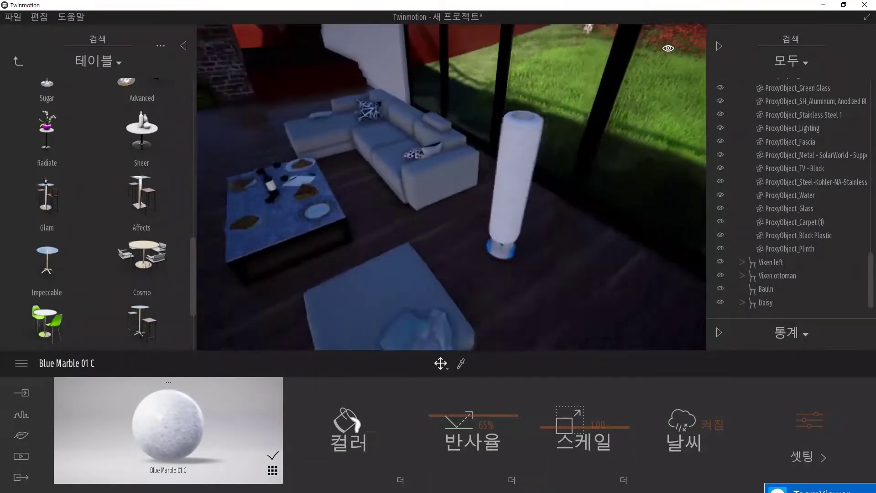
left_click_drag(67, 259, 361, 322)
middle_click_drag(360, 321, 407, 286, "shift")
left_click_drag(385, 280, 383, 292)
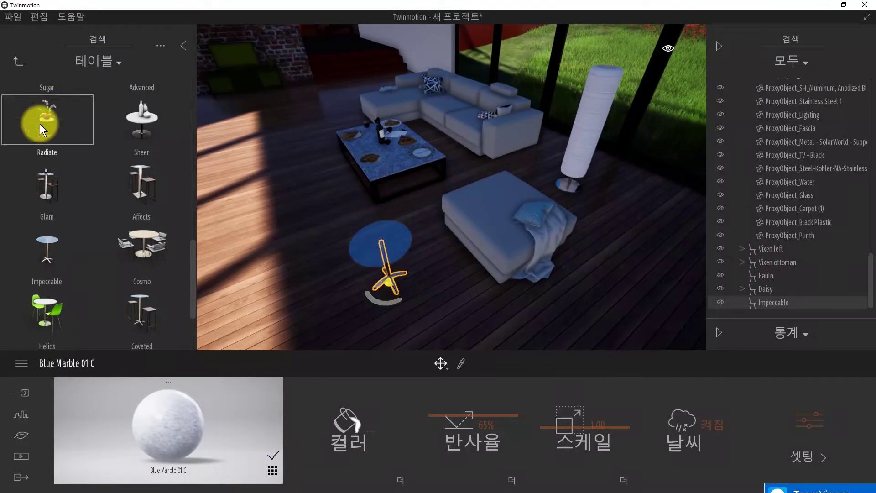
Step: Replace the Impeccable table with the Radiate table and its potted orchid, and shift it near the ottoman
left_click_drag(40, 124, 334, 287)
left_click(387, 245)
key("Delete")
key("a")
left_click(387, 290)
left_click_drag(390, 300, 431, 303)
middle_click_drag(431, 303, 565, 273, "shift")
Step: Sample the Clear glass material and try adjusting its transparency
key("s")
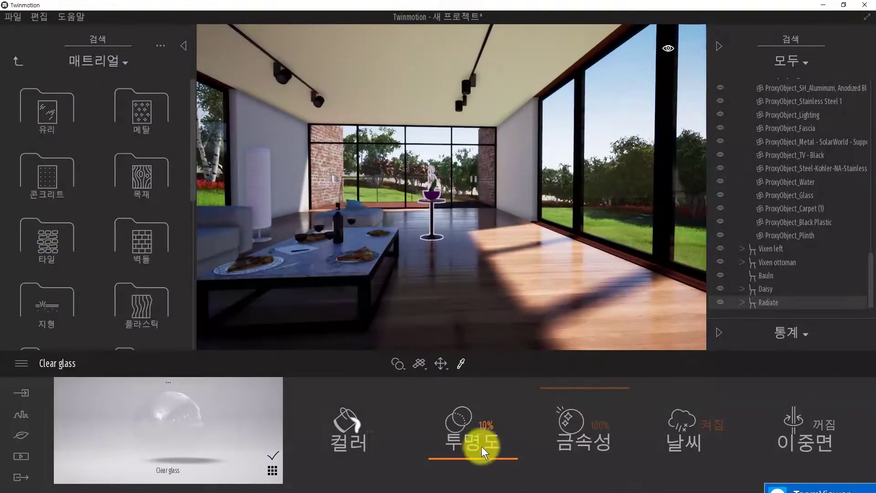
left_click_drag(483, 450, 468, 479)
key("Escape")
key("s")
right_click_drag(487, 190, 409, 222)
Step: Delete the Radiate table together with its orchid
left_click(442, 190)
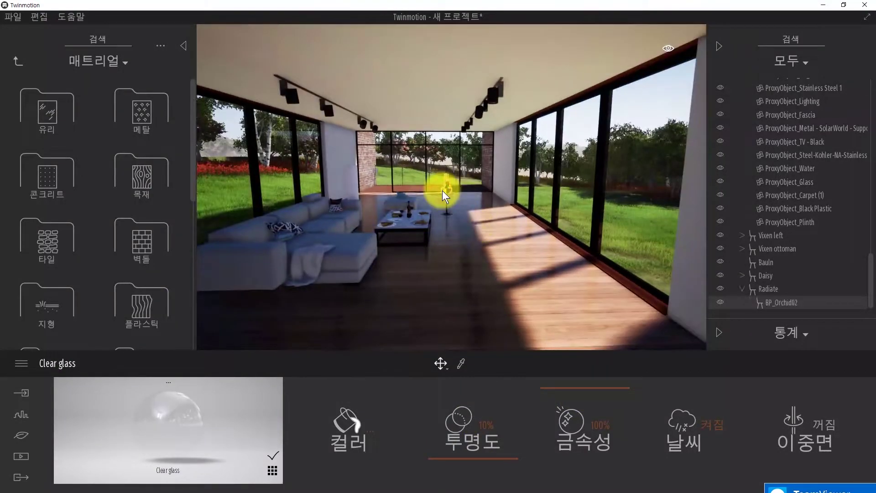
key("Delete")
key("w")
right_click_drag(451, 194, 451, 235)
left_click(451, 234)
key("Delete")
key("s")
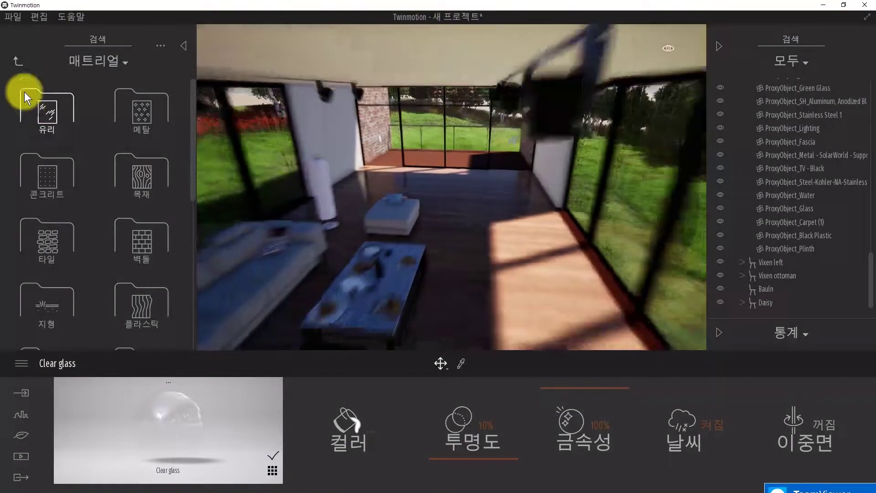
Step: Open the decorations collection of the living room furniture library
left_click(20, 63)
key("w")
left_click(59, 186)
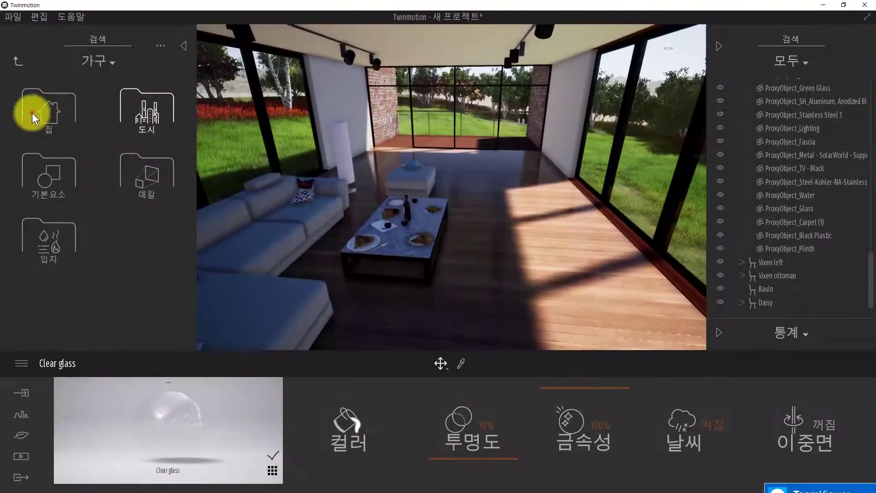
left_click(40, 115)
left_click(41, 116)
left_click(146, 296)
key("w")
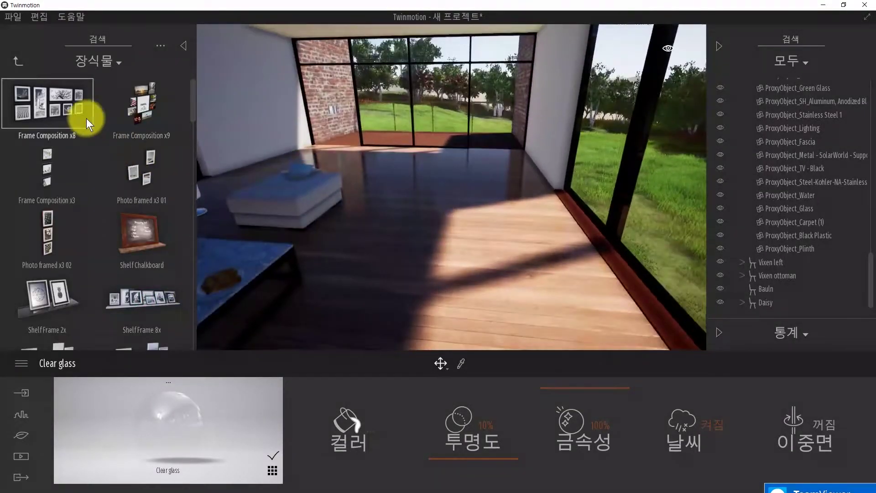
Step: Hang Frame Composition x9, Photo framed x3 01, Photo framed x3 02 and Shelf Frame 2x on the white wall beyond the lamp
right_click_drag(395, 165, 258, 171)
left_click_drag(142, 105, 372, 149)
left_click_drag(166, 196, 466, 146)
left_click_drag(64, 250, 375, 237)
scroll(103, 250, "down", 1)
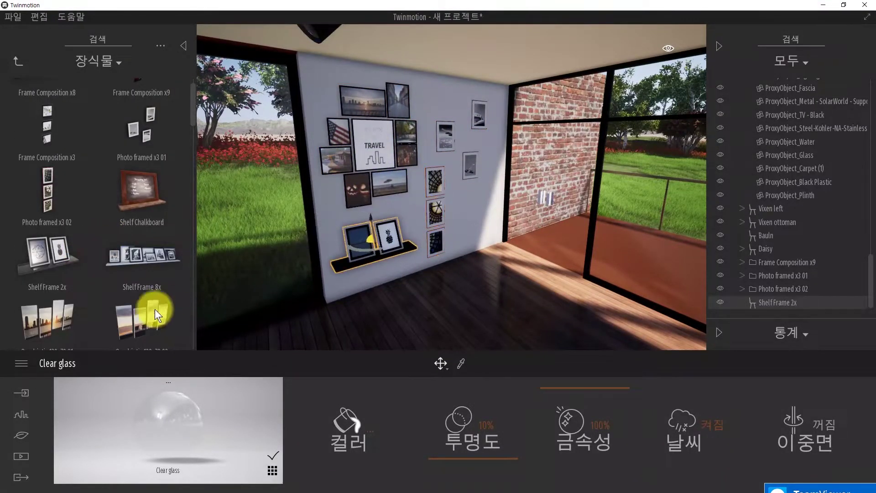
Step: Add the Shelf Chalkboard to the same wall beside the framed photos
scroll(78, 250, "down", 1)
scroll(141, 239, "up", 1)
left_click_drag(161, 153, 475, 229)
right_click_drag(474, 229, 1, 138)
Step: Browse the decorations, plants and electronics collections of the living room furniture library for further items
scroll(75, 254, "down", 3)
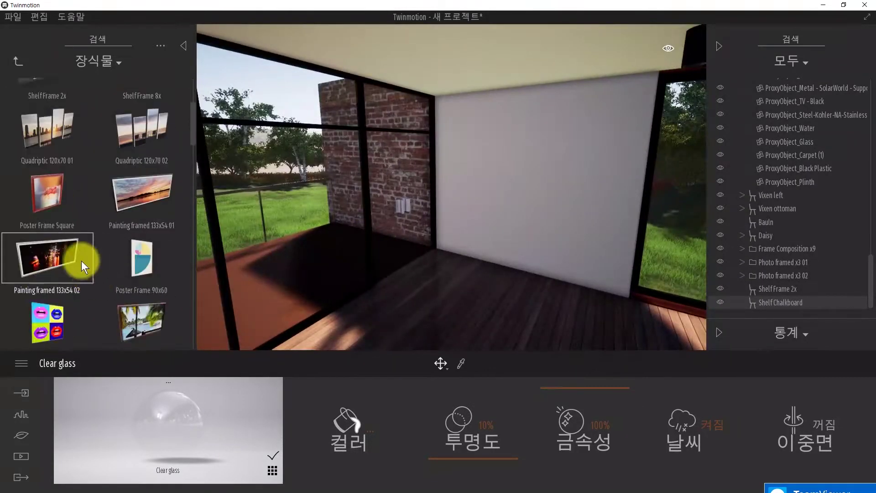
left_click(18, 62)
left_click(42, 131)
left_click(19, 62)
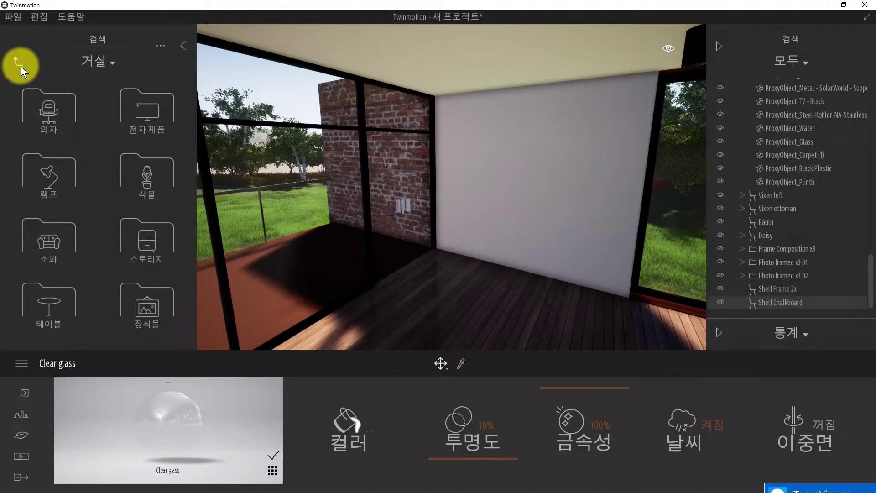
right_click_drag(346, 219, 392, 218)
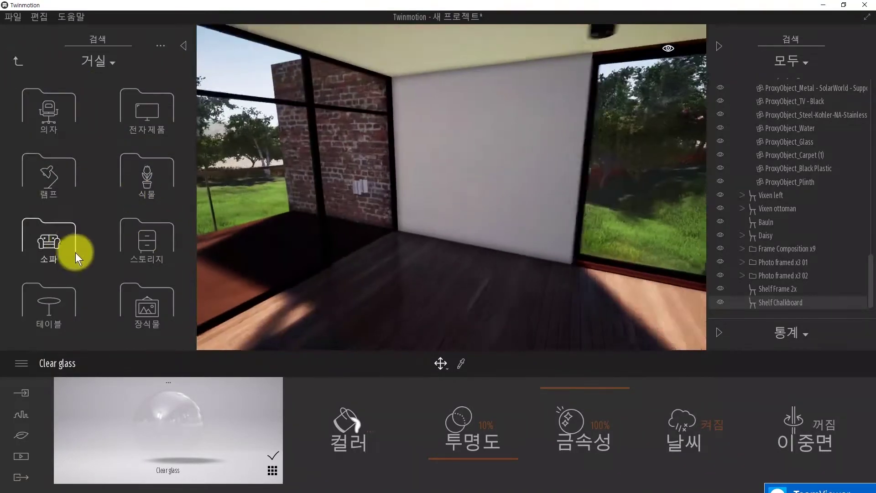
left_click(18, 61)
left_click(66, 173)
left_click(146, 175)
left_click_drag(137, 160, 173, 134)
left_click(12, 58)
left_click(12, 57)
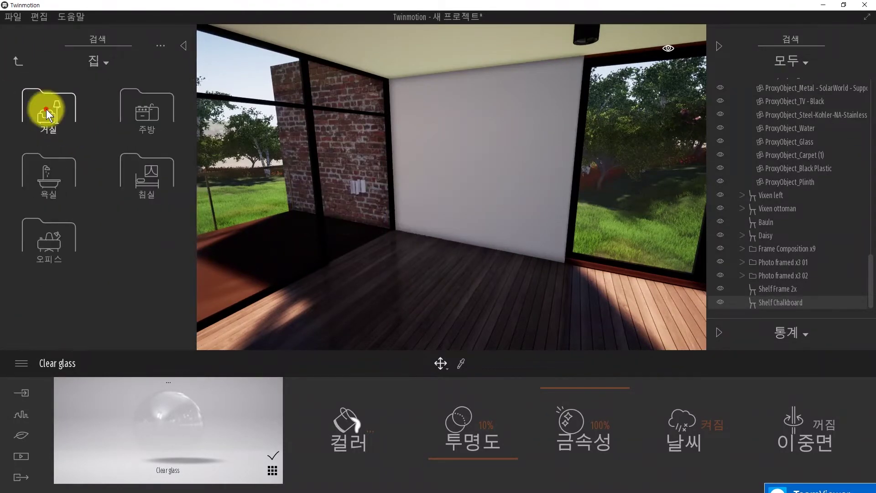
left_click(46, 108)
left_click(130, 107)
scroll(146, 205, "down", 10)
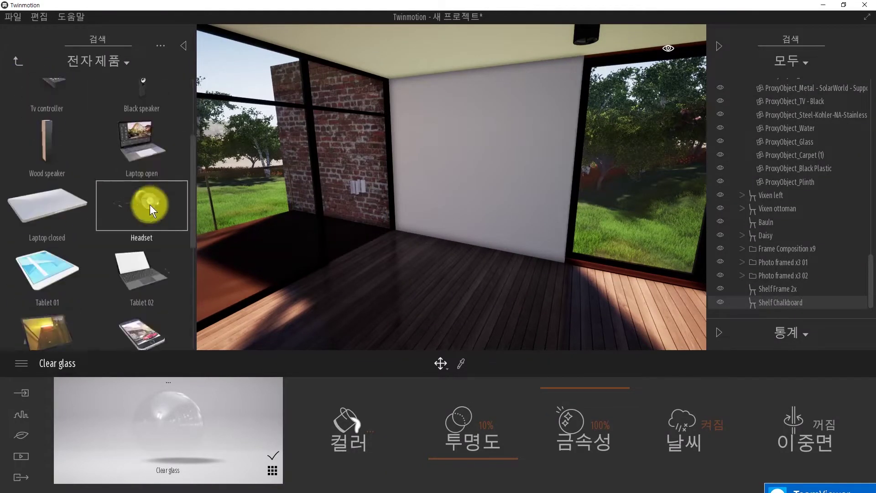
left_click(15, 60)
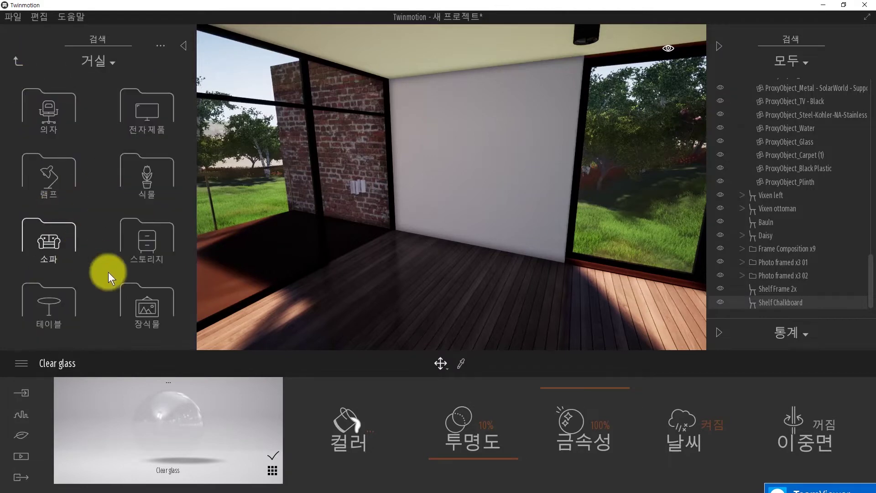
Step: Try a PHD shelf from the storage collection along the bare white wall opposite the picture frames
left_click(146, 240)
left_click_drag(67, 113, 422, 247)
right_click_drag(429, 237, 460, 223)
mouse_move(460, 224)
left_mouse_down()
mouse_move(465, 213)
mouse_move(469, 220)
left_mouse_up()
right_click_drag(468, 220, 275, 249)
left_click_drag(455, 276, 548, 296)
Step: Try removing Frame Composition x9, Photo framed x3 02 and Shelf Frame 2x from the picture wall
right_click_drag(548, 296, 428, 205)
left_click(427, 203)
key("Delete")
left_click(430, 245)
key("Delete")
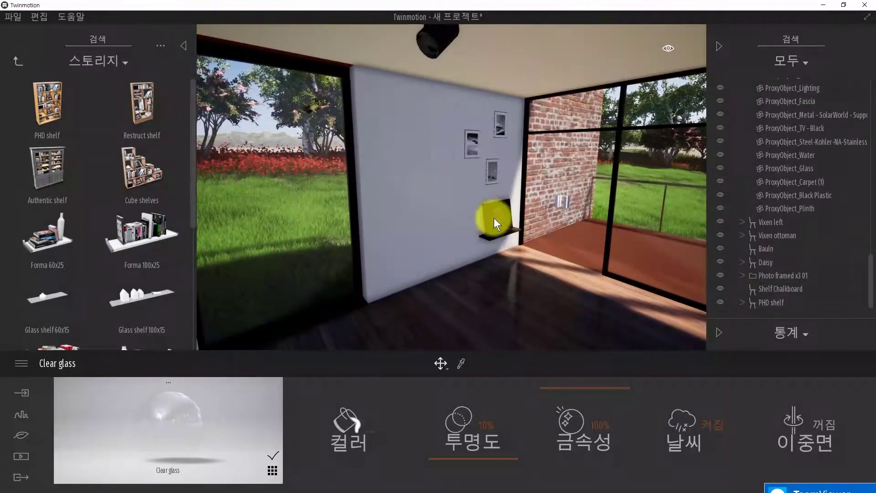
Step: Undo the frame deletions and remove the Shelf Chalkboard from the picture wall
key("ctrl+z")
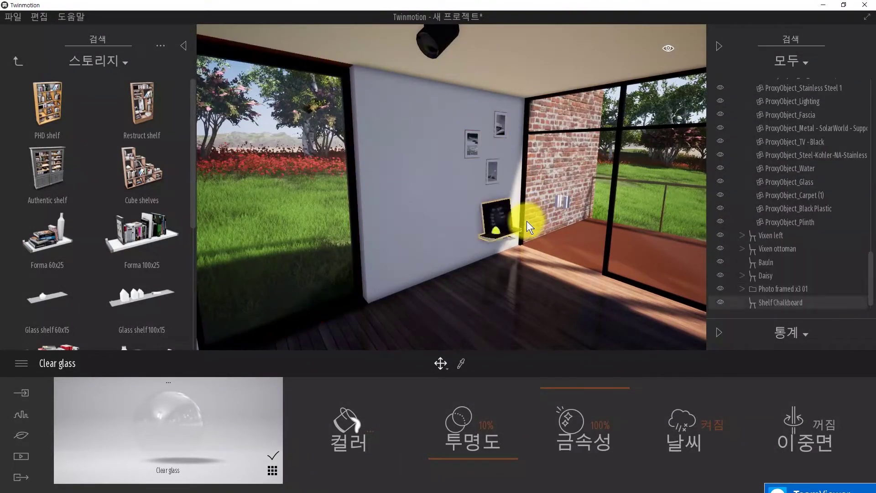
key("Delete")
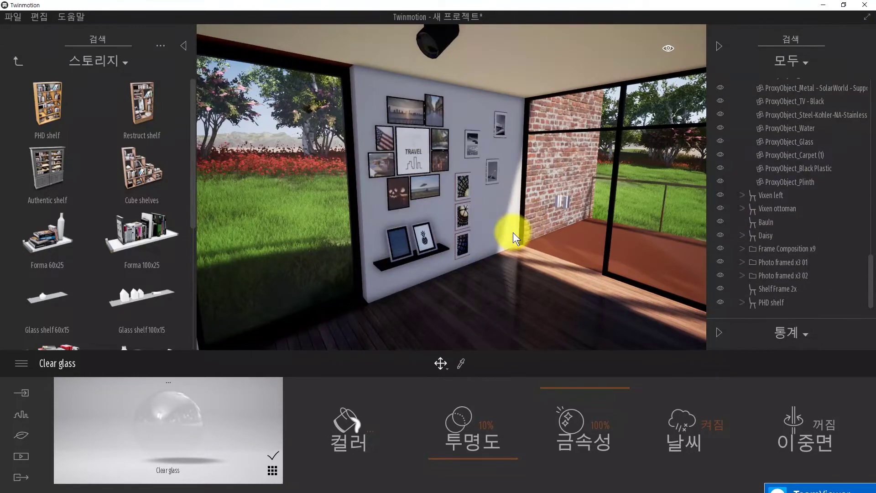
Step: Lower Photo framed x3 01 on the picture wall and space it apart from Photo framed x3 02
key("w")
key("d")
left_click(411, 171)
left_click(404, 167)
left_click_drag(392, 152, 401, 241)
right_click_drag(401, 242, 424, 261)
scroll(423, 261, "up", 3)
scroll(433, 249, "down", 2)
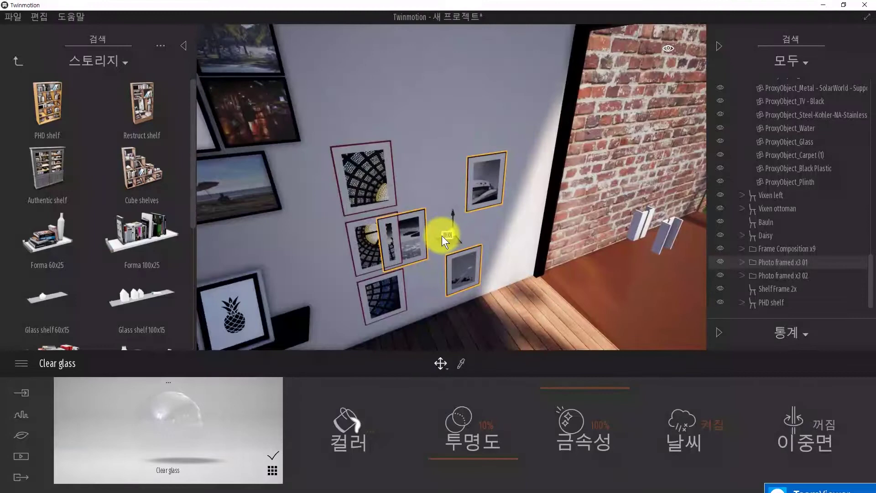
left_click_drag(442, 235, 472, 229)
left_click(406, 247)
left_click_drag(358, 249, 351, 251)
scroll(447, 186, "down", 3)
Step: Try wall shelves from the storage collection on the wall and undo each placement
right_click_drag(447, 186, 422, 167)
left_click_drag(158, 253, 495, 168)
key("ctrl+z")
left_click_drag(142, 233, 497, 154)
key("ctrl+z")
Step: Mount the Trio shelves on the bare white wall opposite the picture frames and adjust their position
scroll(147, 276, "down", 5)
left_click_drag(143, 251, 475, 222)
left_click_drag(141, 285, 565, 226)
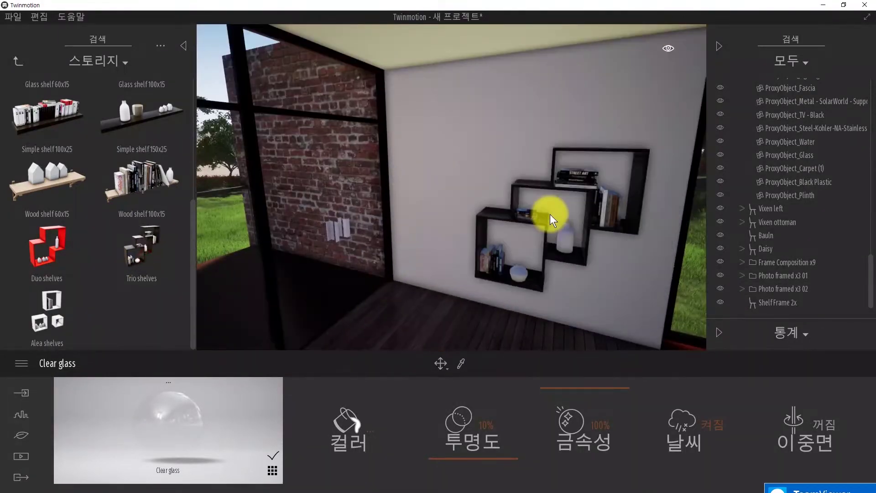
right_click_drag(565, 225, 337, 226)
key("s")
key("w")
right_click_drag(648, 196, 602, 198)
key("w")
key("s")
left_click_drag(596, 190, 554, 196)
Step: Examine the furnished living room from several viewpoints, including the sofa, table, picture wall and shelves
right_click_drag(478, 163, 1, 68)
key("w")
right_click_drag(365, 173, 95, 116)
right_click_drag(451, 187, 625, 192)
key("w")
key("w")
right_click_drag(502, 191, 256, 187)
key("w")
key("w")
right_click_drag(475, 183, 451, 183)
key("s")
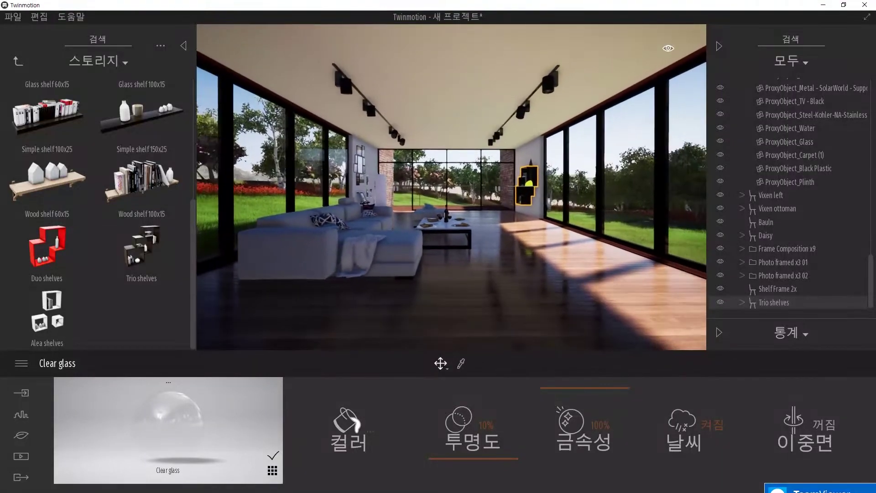
key("w")
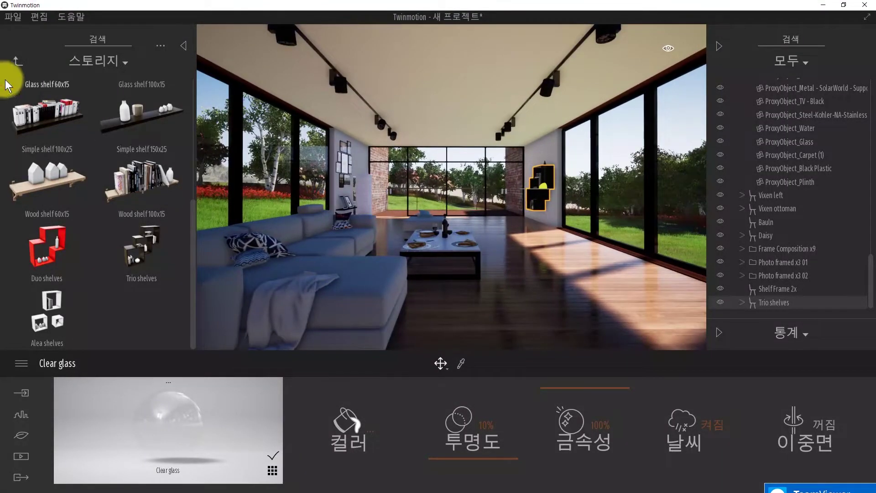
Step: Open the saved Image 01, reframe the living room centrally towards the glass wall and update the image
left_click(18, 61)
left_click(21, 456)
left_click(288, 412)
left_click(514, 417)
left_click_drag(440, 236, 499, 256)
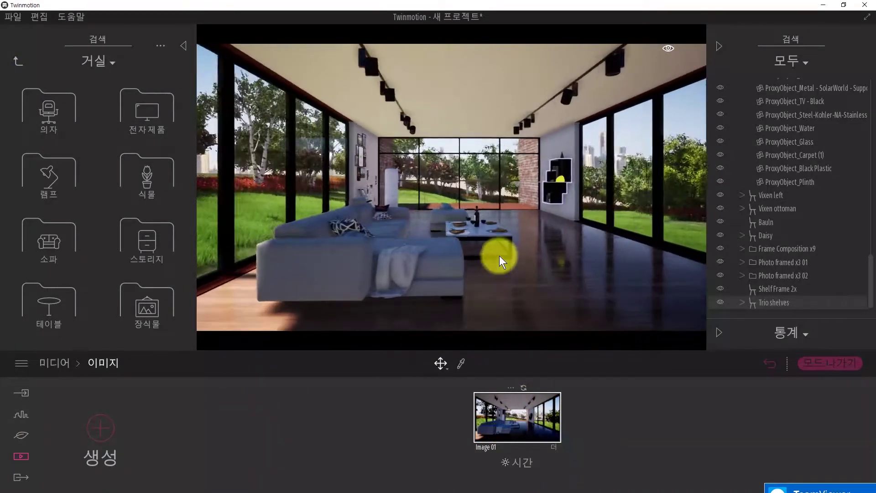
left_click(523, 387)
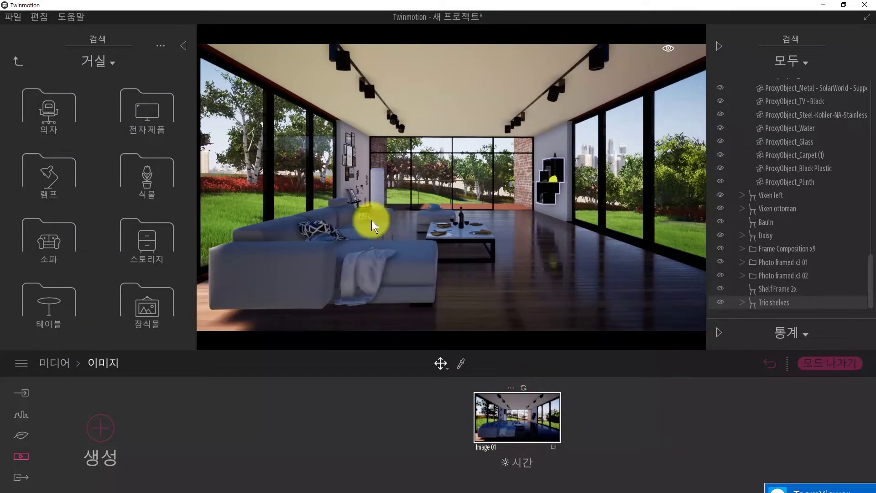
left_click(769, 363)
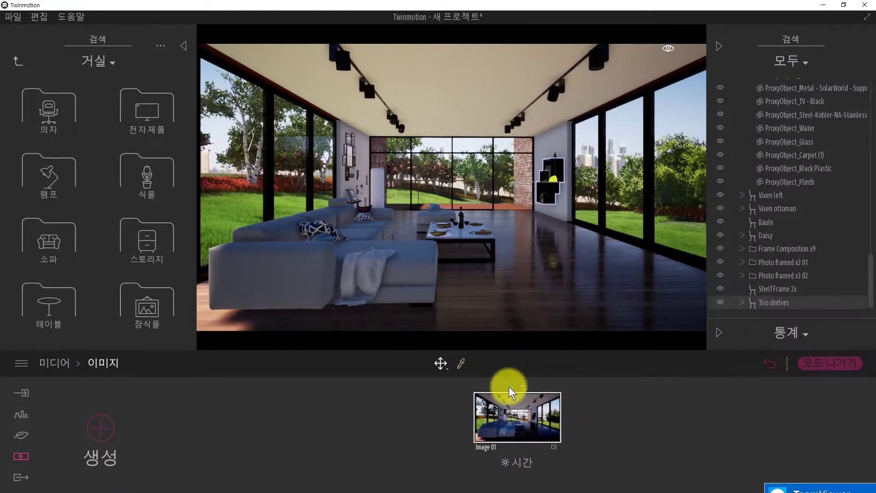
left_click(502, 399)
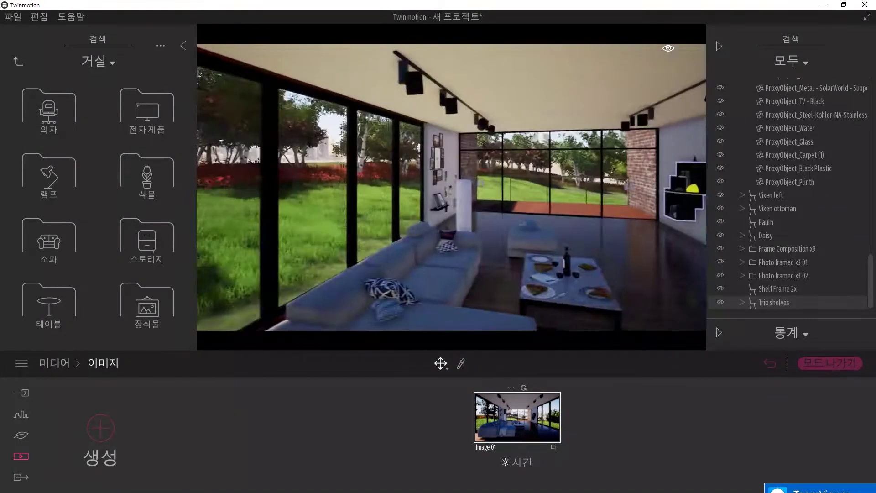
Step: Sample the black Slightly worn chrome material and apply it to the terrace railing
left_click(172, 180)
key("w")
right_click_drag(497, 205, 338, 205)
key("t")
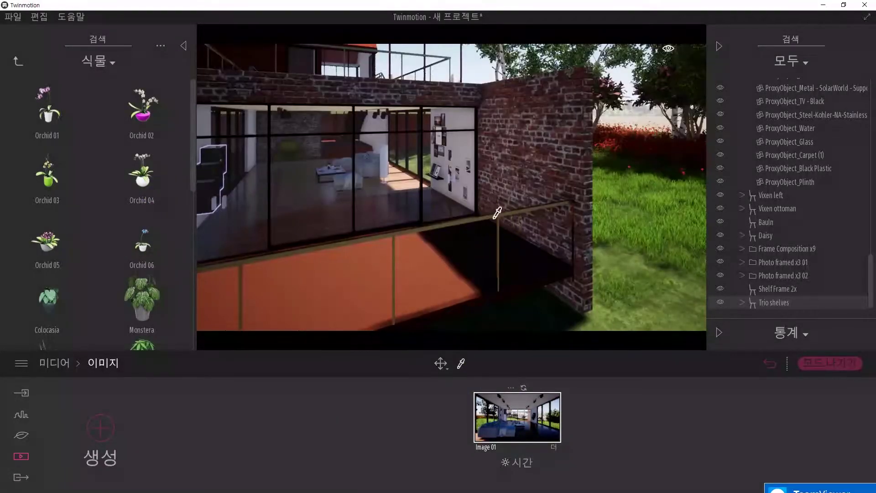
left_click(495, 216)
left_click(469, 221)
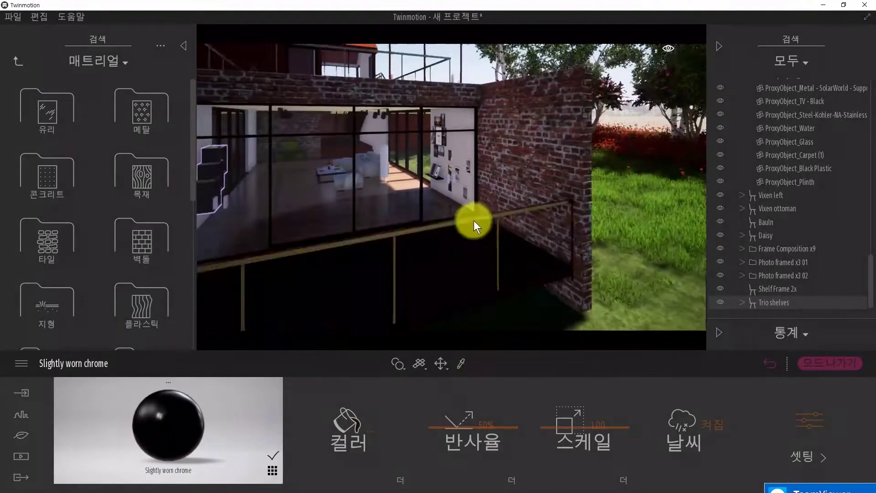
Step: Sample the interior floor's Redcedar 01 A material and apply it to the orange terrace deck
right_click_drag(440, 212, 440, 256)
key("w")
key("t")
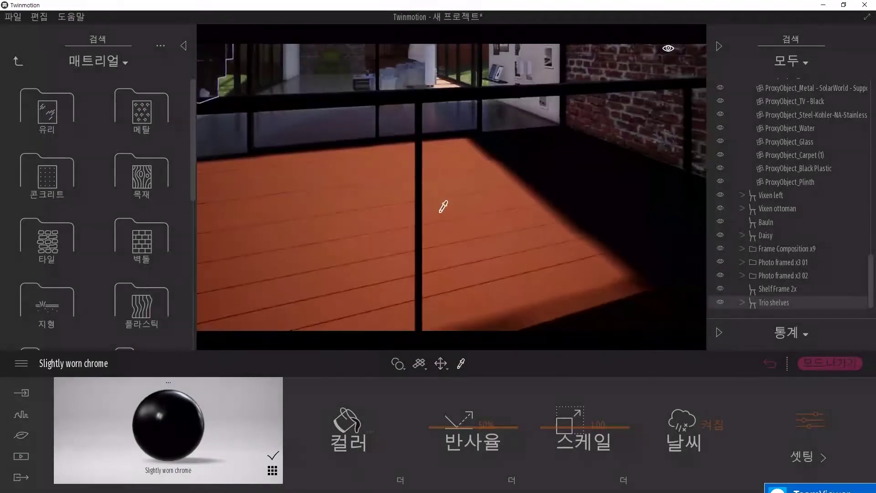
left_click(439, 211)
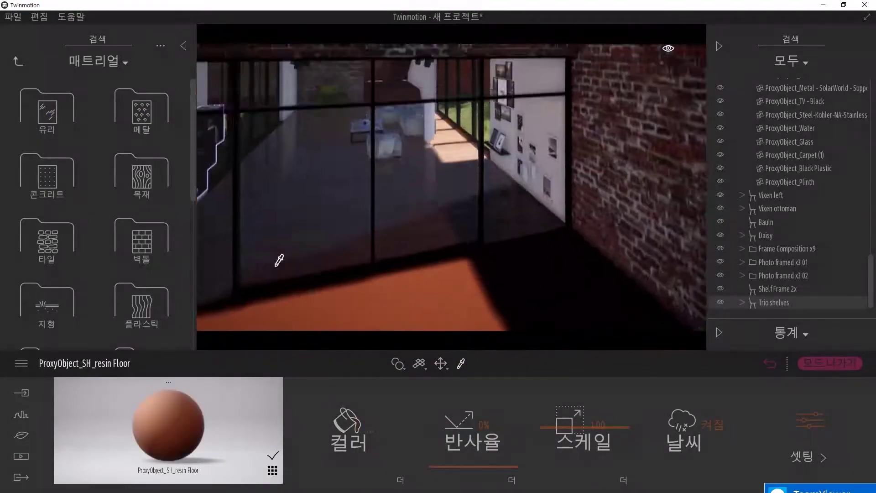
right_click_drag(276, 266, 440, 253)
key("s")
key("w")
left_click(499, 230)
key("s")
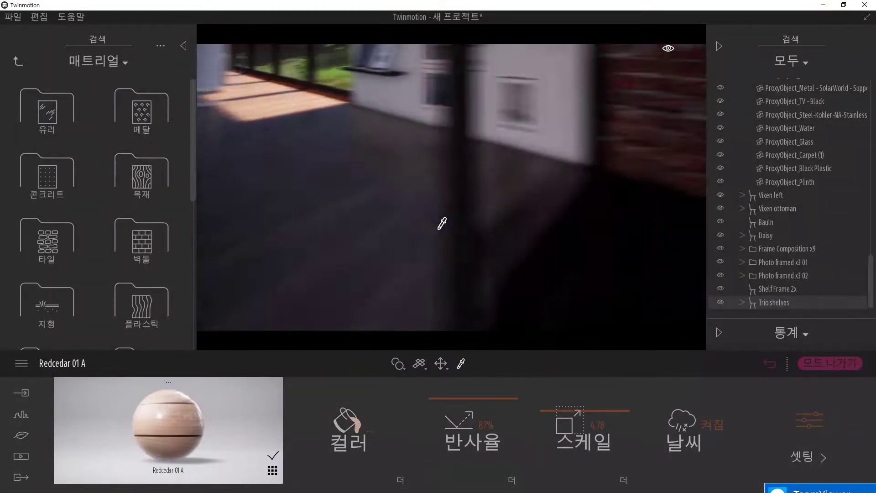
key("t")
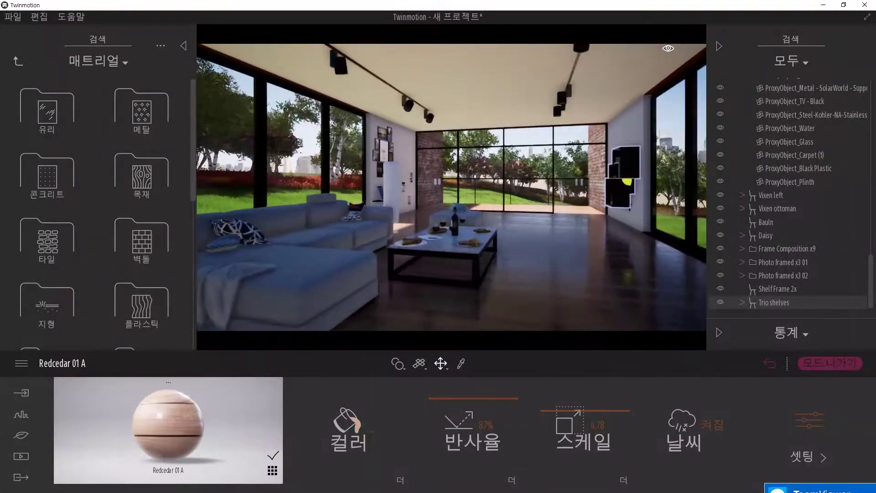
Step: Create a 20-second video clip that travels from the sofa towards the ottoman and picture wall, and play it
key("s")
left_click(21, 456)
left_click(516, 422)
left_click(418, 426)
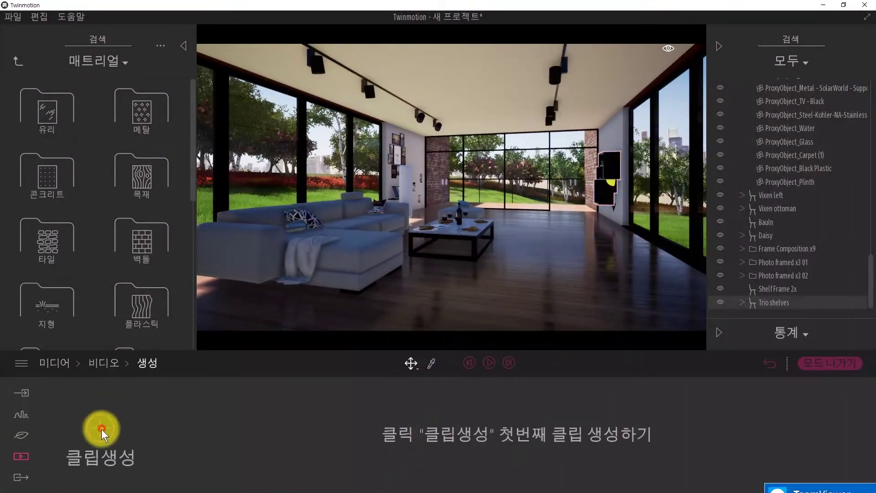
left_click(102, 428)
key("w")
left_click(624, 416)
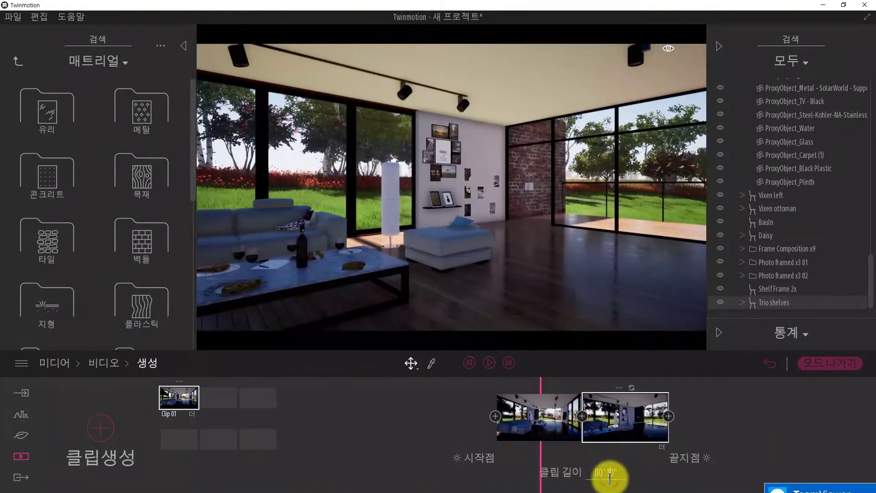
left_click(488, 369)
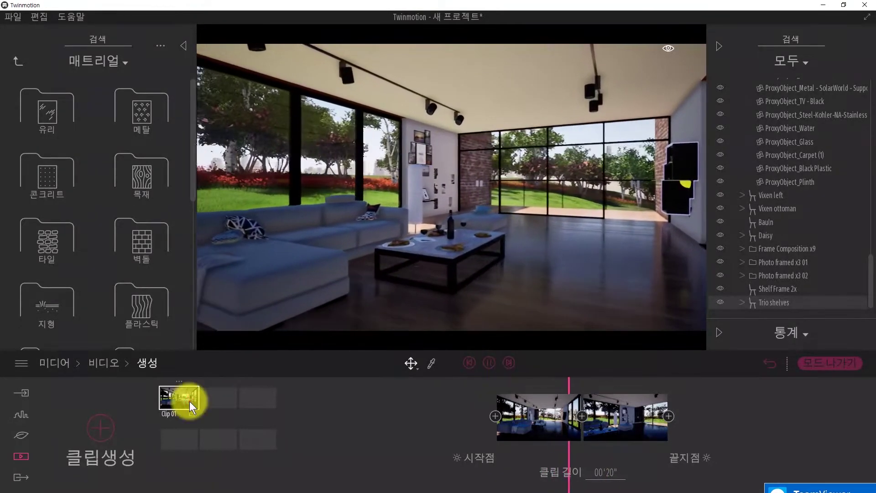
left_click_drag(190, 401, 322, 485)
Step: Return to Image 01 and update it with a reframed view of the whole living room
left_click(56, 363)
left_click(302, 429)
left_click(521, 423)
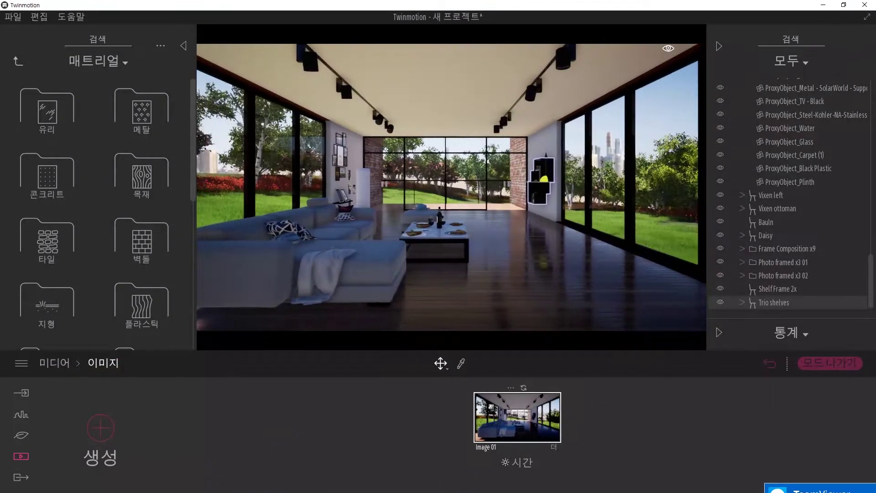
left_click(523, 386)
left_click(110, 62)
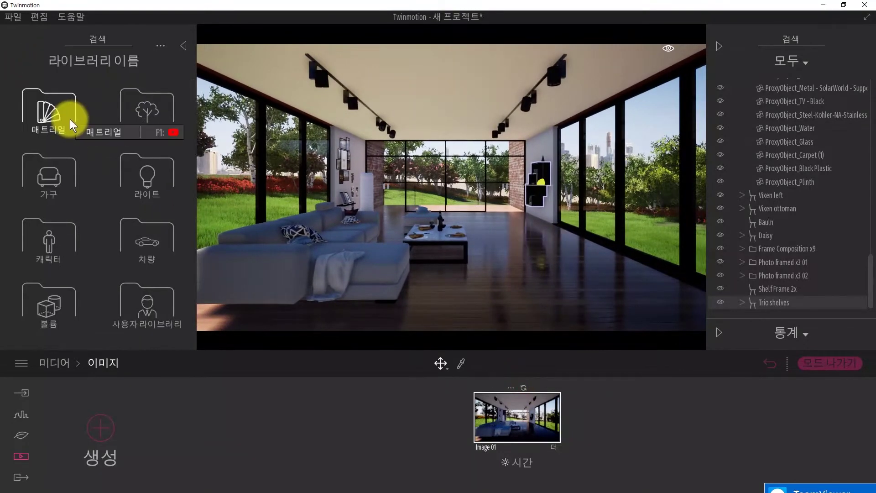
left_click(49, 172)
left_click(55, 115)
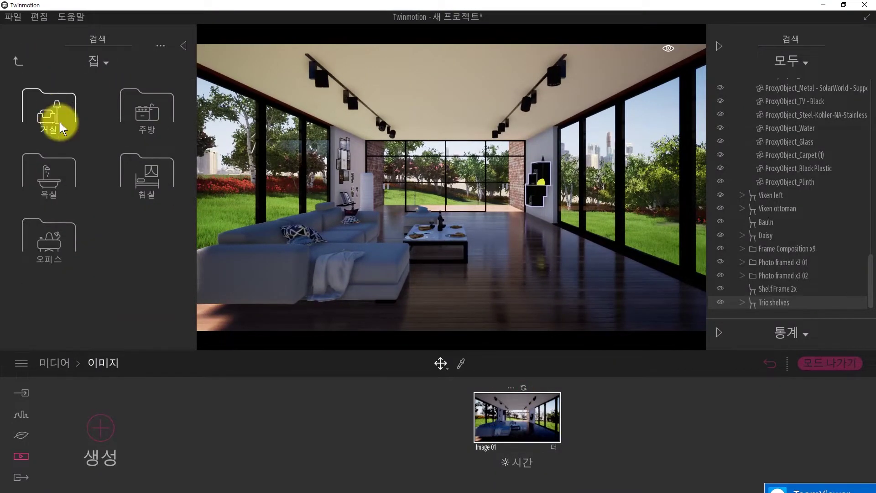
left_click(54, 119)
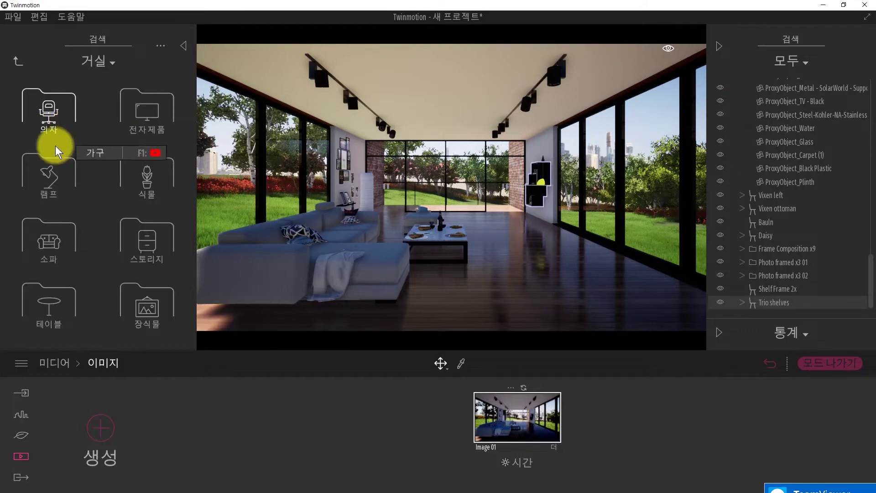
left_click(18, 63)
left_click(18, 62)
Step: Place the cat Felix from the animal characters on the living room floor beside the windows
left_click(68, 187)
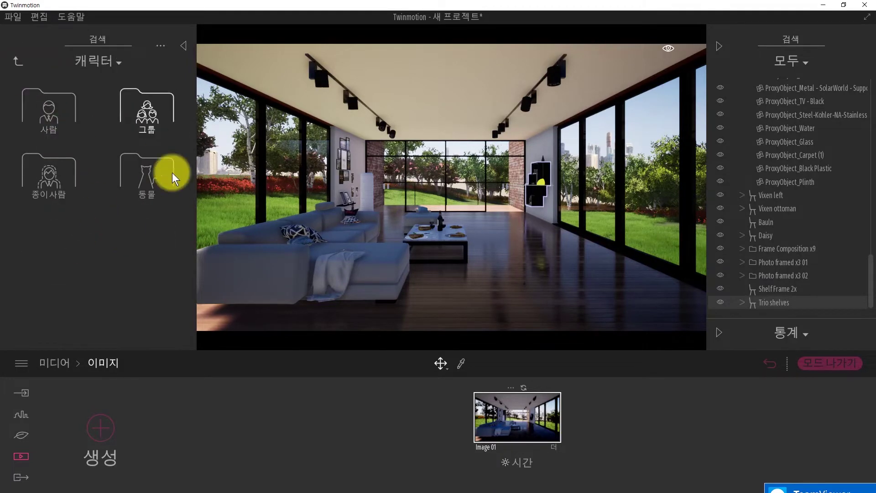
left_click(171, 172)
scroll(164, 203, "down", 5)
scroll(153, 214, "up", 6)
left_click_drag(148, 110, 610, 297)
right_click_drag(625, 340, 768, 365)
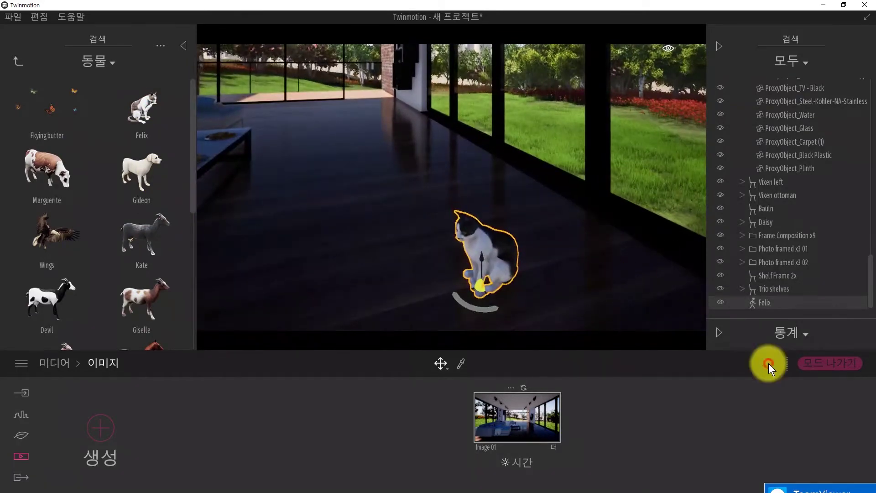
left_click(245, 151)
Step: Select the cat on the living room floor and leave the editing mode of Image 01
right_click_drag(292, 157, 219, 153)
scroll(130, 199, "down", 2)
scroll(127, 210, "down", 2)
scroll(126, 191, "up", 4)
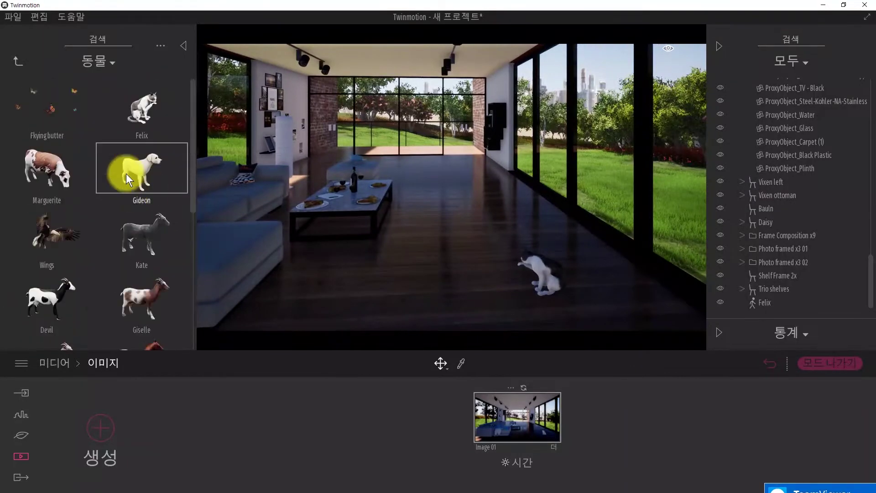
left_click(540, 274)
left_click(809, 368)
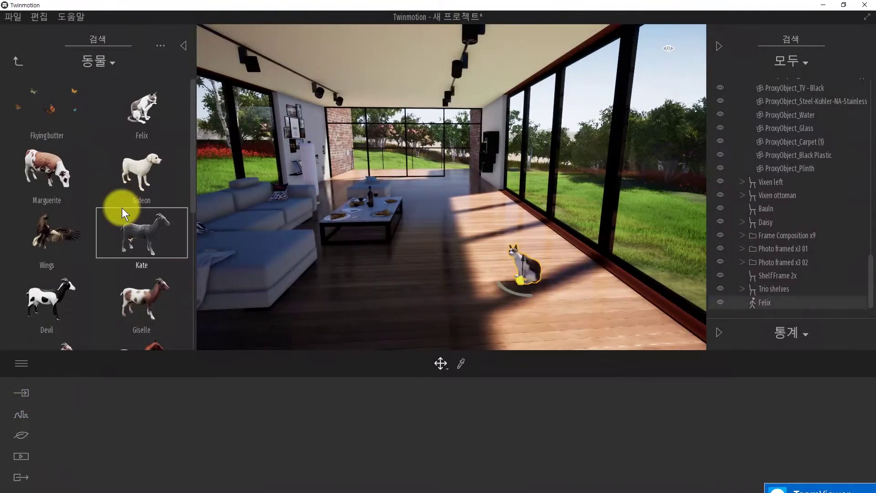
Step: Try placing the bird Wings over the lawn outside the house and delete it again
left_click_drag(150, 238, 424, 275)
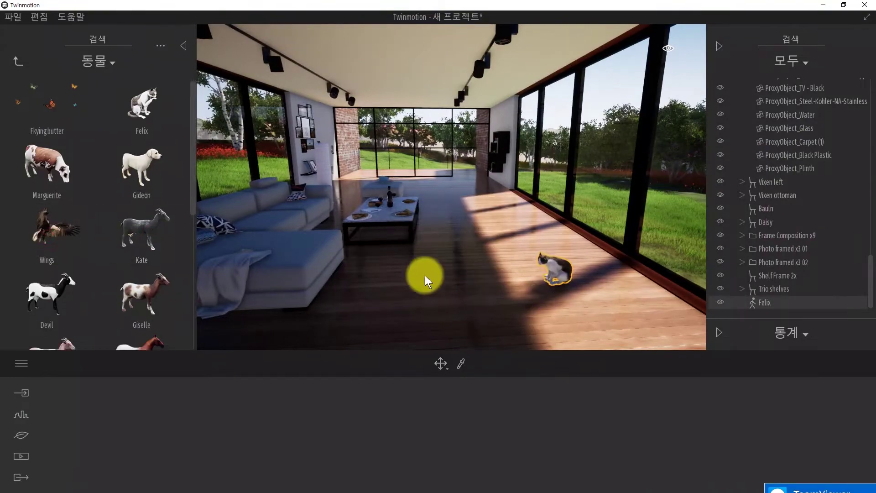
right_click_drag(425, 275, 630, 257)
scroll(64, 264, "down", 1)
left_click_drag(55, 201, 487, 136)
key("Escape")
mouse_move(519, 127)
right_mouse_down()
mouse_move(531, 124)
mouse_move(519, 127)
right_mouse_up()
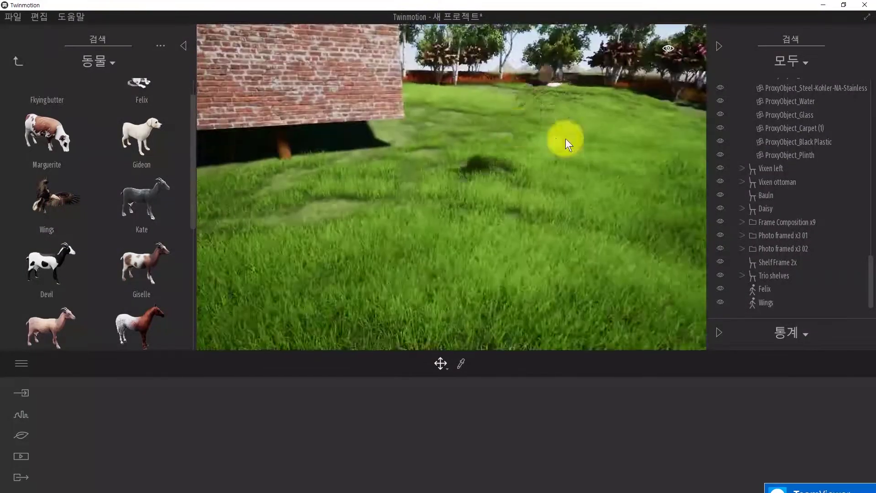
left_click(768, 303)
key("Delete")
Step: Try out different weather conditions for the scene from inside the living room
key("s")
right_click_drag(607, 132, 636, 122)
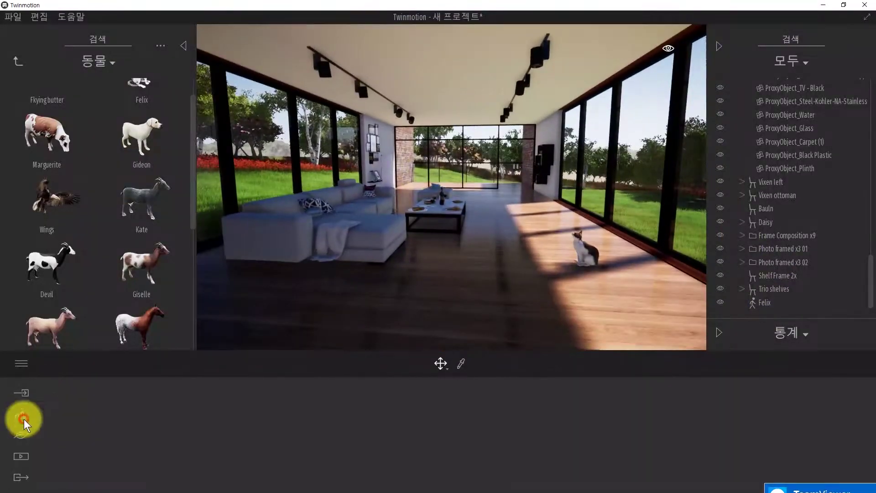
left_click(325, 440)
mouse_move(150, 424)
left_mouse_down()
mouse_move(328, 415)
mouse_move(653, 428)
left_mouse_up()
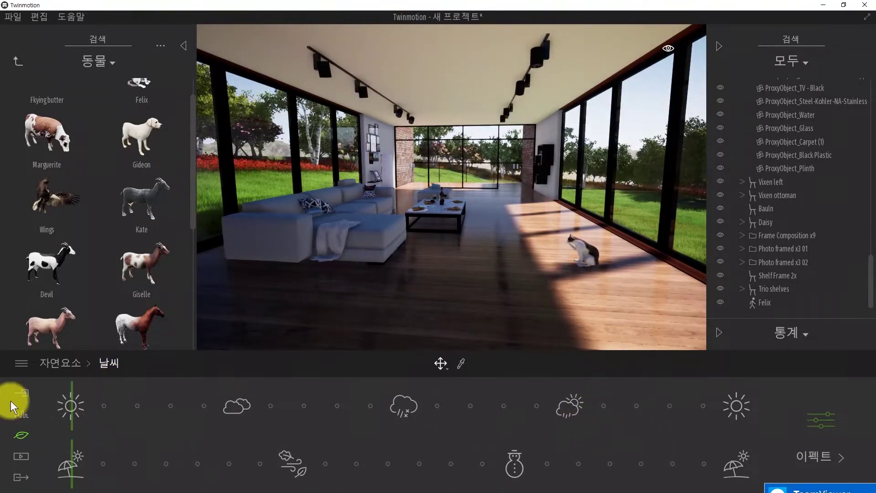
left_click(22, 413)
left_click(25, 434)
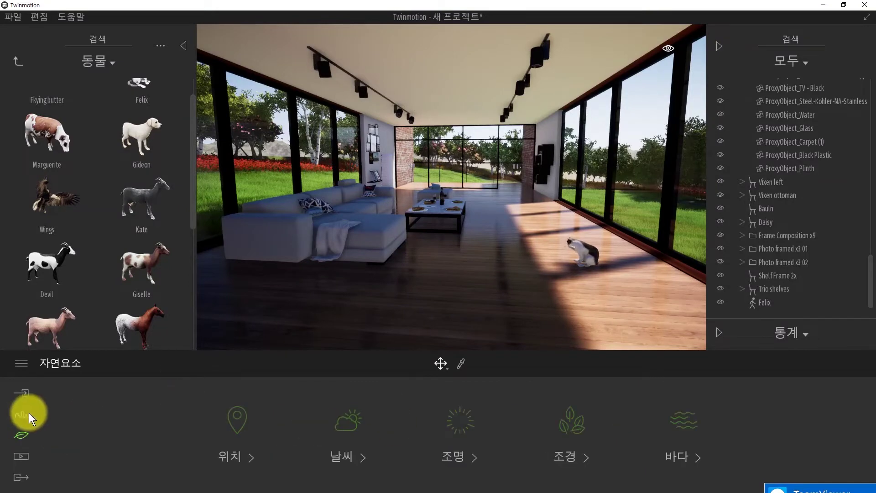
Step: Frame the living room with the sofa, table and cat, and save the view as Image 02
left_click(28, 413)
right_click_drag(450, 162, 489, 158)
middle_click_drag(489, 159, 497, 137)
key("w")
key("e")
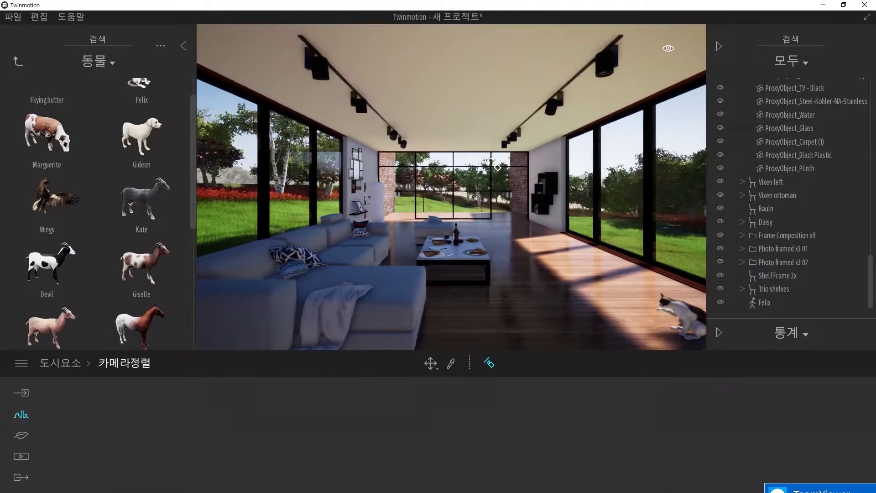
left_click(21, 456)
left_click(274, 422)
left_click(164, 418)
Step: Duplicate Image 01 and delete the copy
left_click(481, 401)
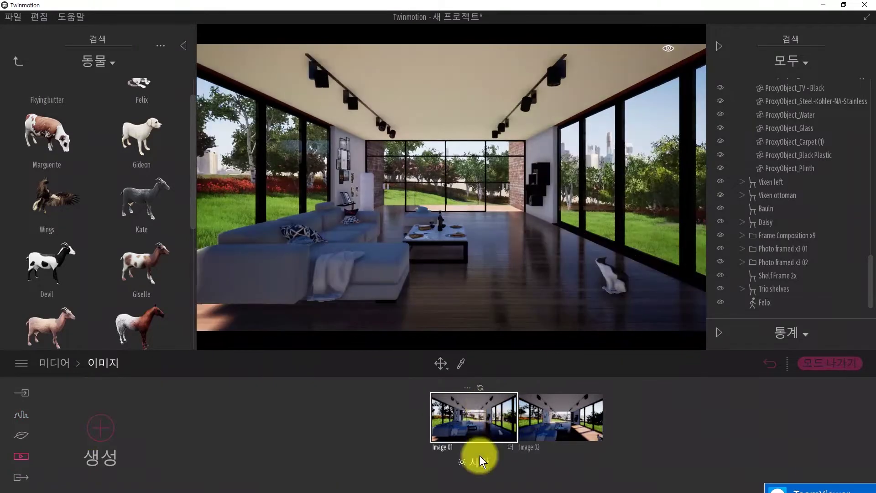
left_click(461, 370)
left_click(598, 385)
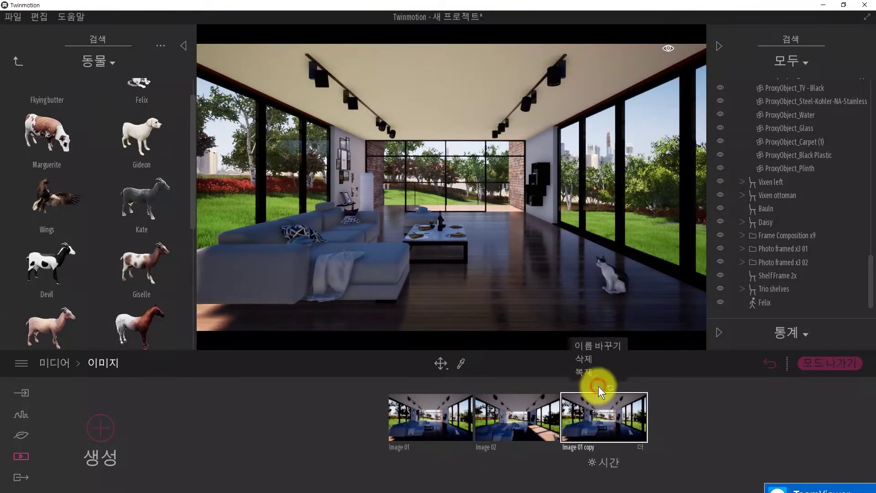
left_click(589, 359)
Step: Delete Image 01 so that only Image 02 is kept
left_click(480, 402)
left_click(472, 385)
left_click(474, 359)
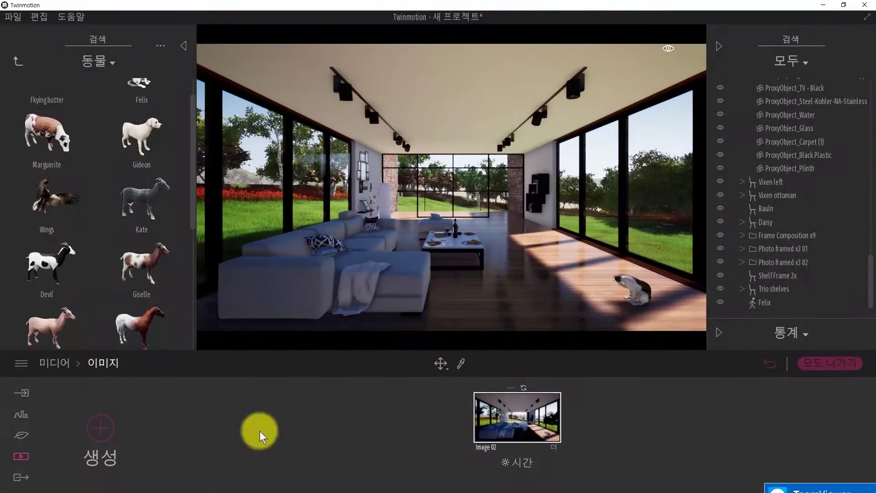
Step: Leave the image mode and set the sun position with month October, north azimuth 130° and time 14:42
left_click(821, 363)
left_click(23, 416)
left_click(23, 434)
left_click(237, 427)
left_click_drag(799, 433, 820, 436)
left_click_drag(715, 416, 717, 398)
left_click_drag(807, 420, 811, 437)
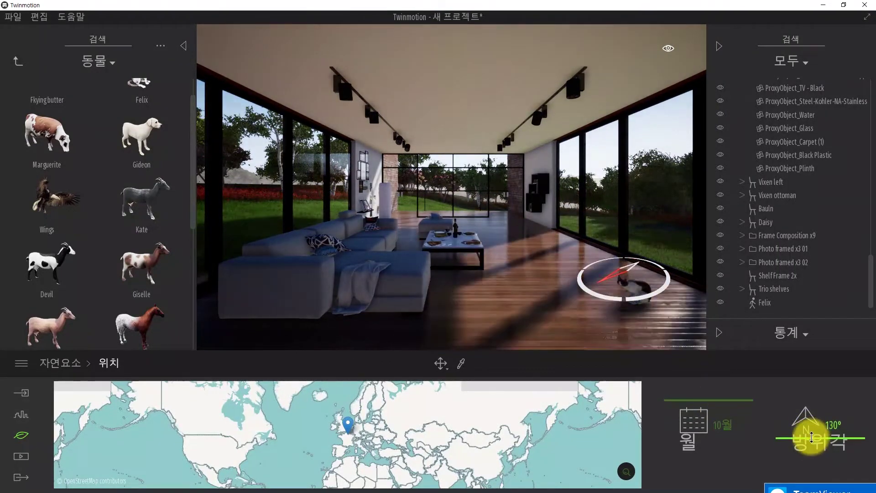
left_click(667, 44)
left_click_drag(650, 181, 661, 197)
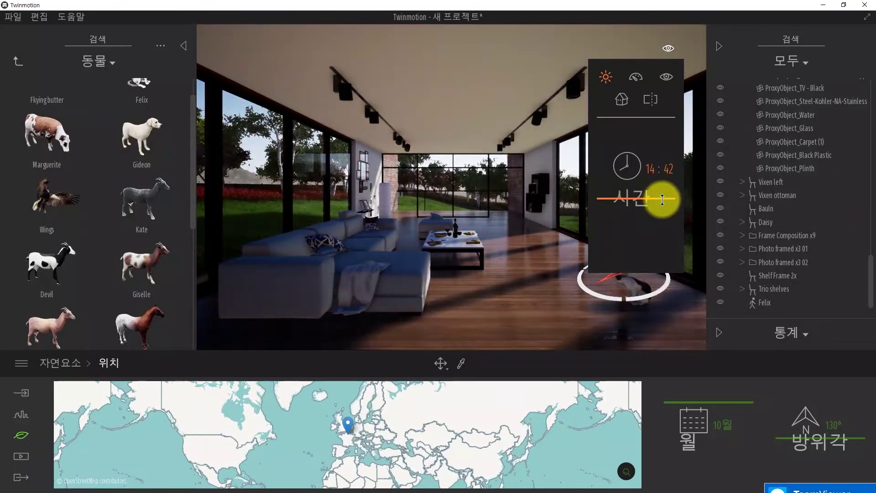
Step: In the scene's lighting settings, set the sun intensity to 4.25, ambient occlusion to 47% and radiosity to 0.00
left_click(64, 363)
left_click(460, 422)
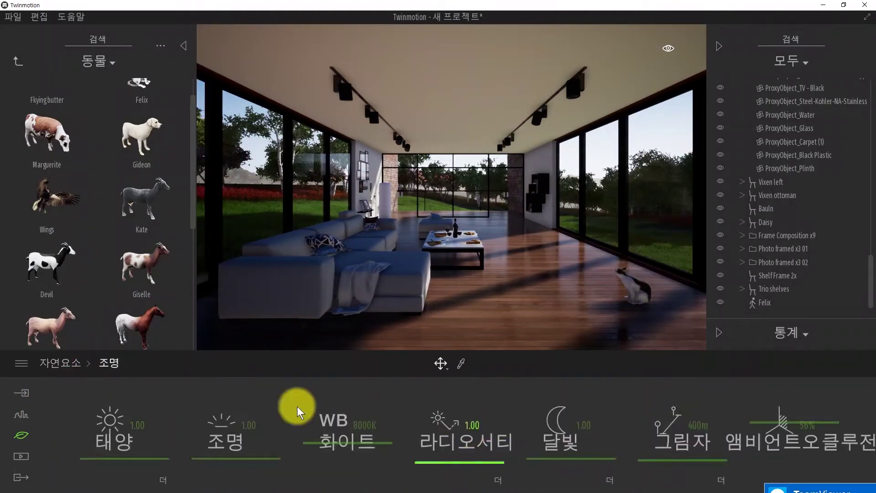
left_click_drag(175, 432, 175, 438)
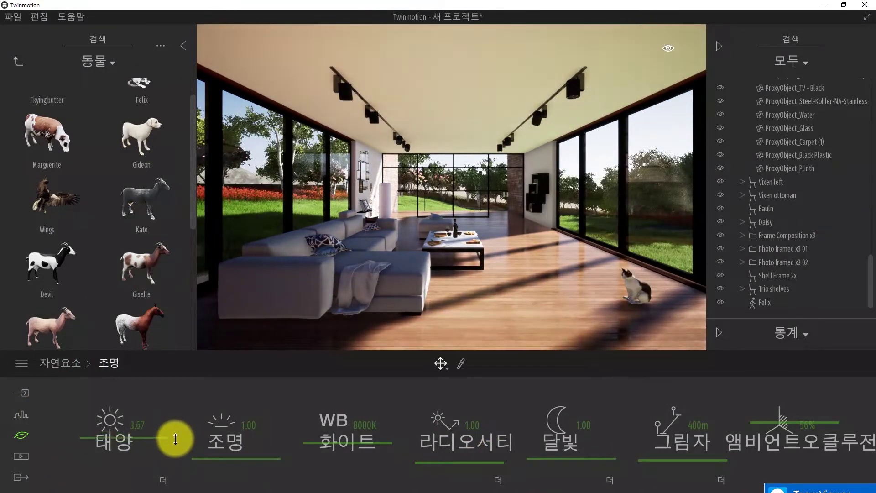
mouse_move(691, 460)
left_mouse_down()
mouse_move(691, 450)
mouse_move(688, 477)
mouse_move(690, 463)
left_mouse_up()
left_click_drag(768, 424, 768, 404)
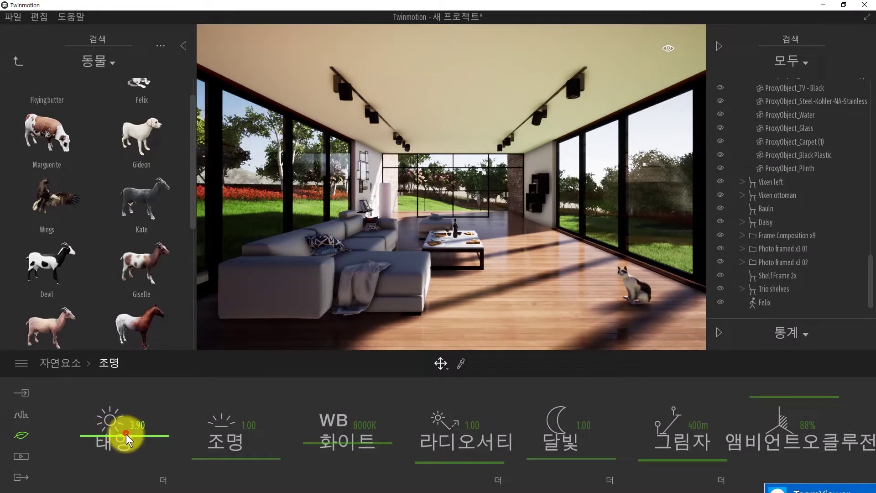
left_click_drag(127, 440, 126, 443)
left_click_drag(263, 459, 267, 451)
left_click_drag(778, 418, 776, 426)
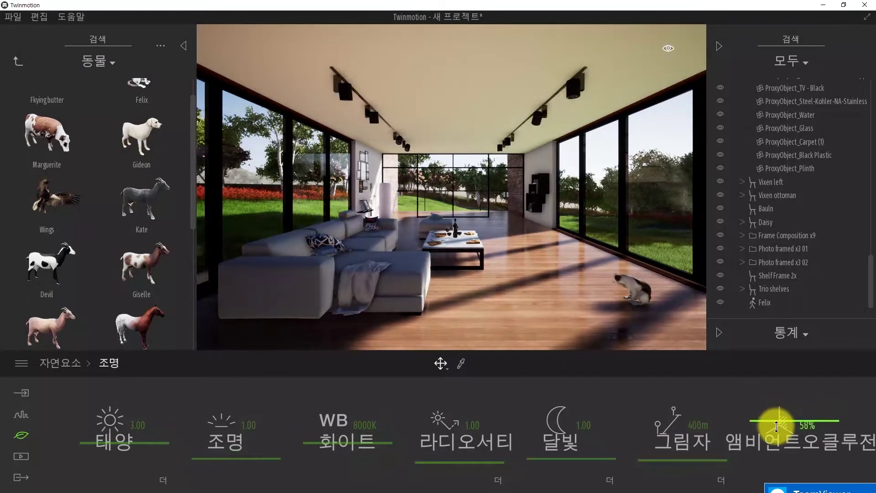
left_click_drag(568, 396, 564, 457)
left_click_drag(484, 460, 469, 487)
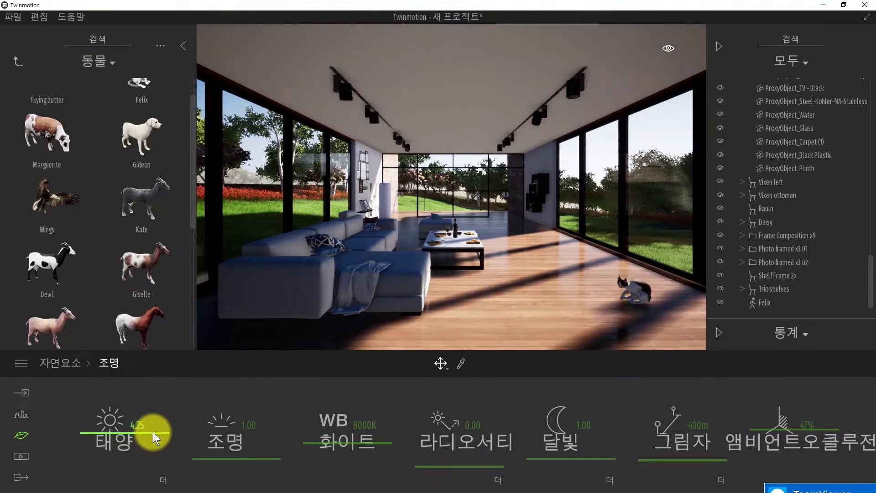
Step: Set the sun's reflection to 0.75 and readjust the time of day
left_click(163, 480)
mouse_move(456, 410)
left_mouse_down()
mouse_move(450, 449)
mouse_move(460, 407)
left_mouse_up()
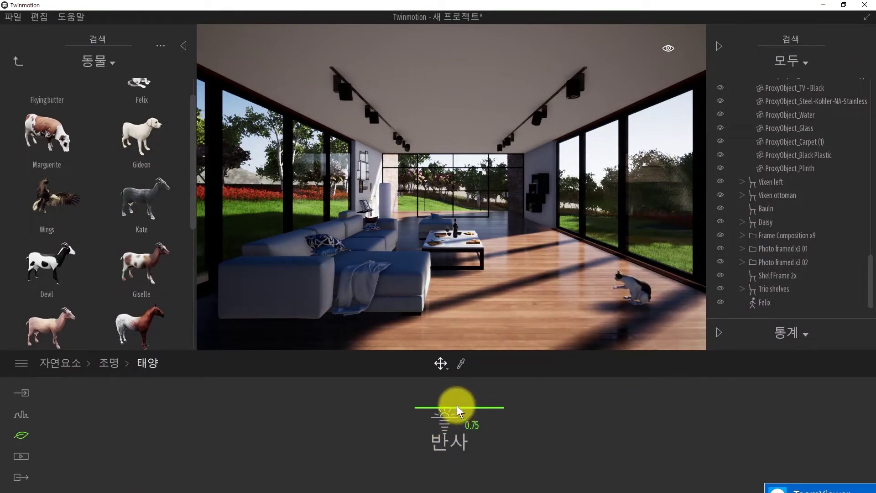
left_click(23, 411)
scroll(129, 133, "up", 1)
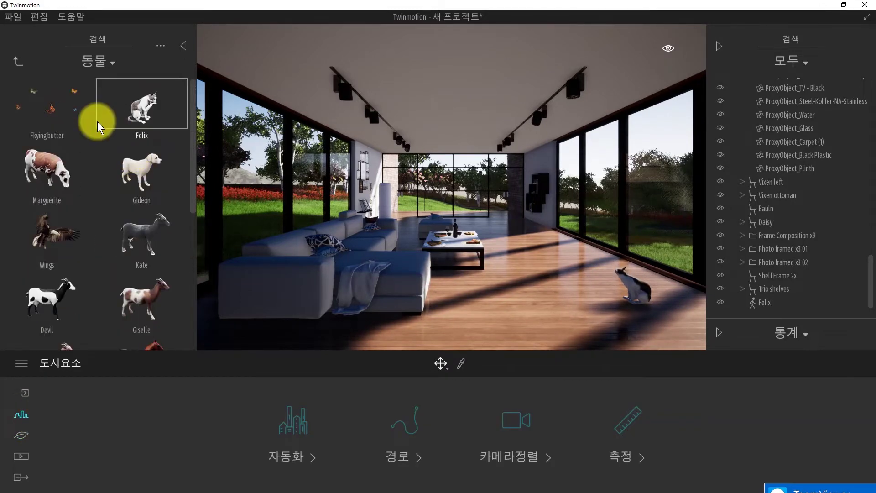
left_click(30, 437)
left_click(671, 45)
left_click_drag(622, 193, 645, 198)
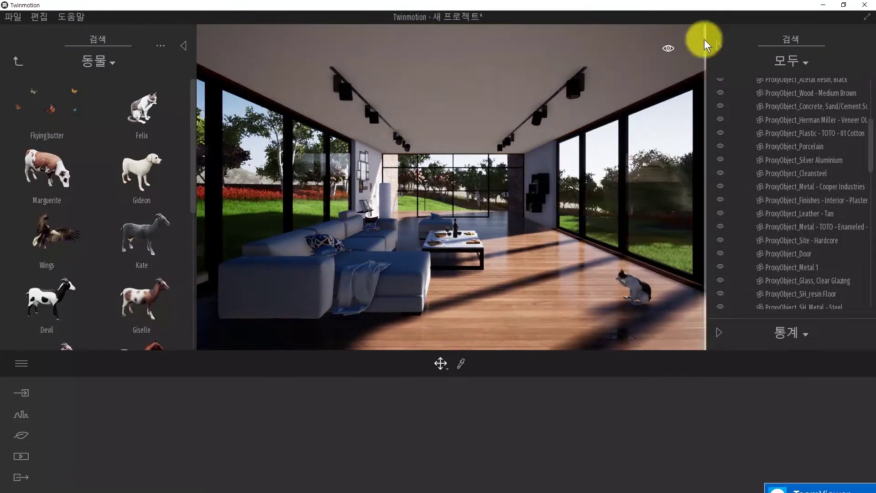
left_click(718, 46)
left_click(184, 46)
left_click(858, 47)
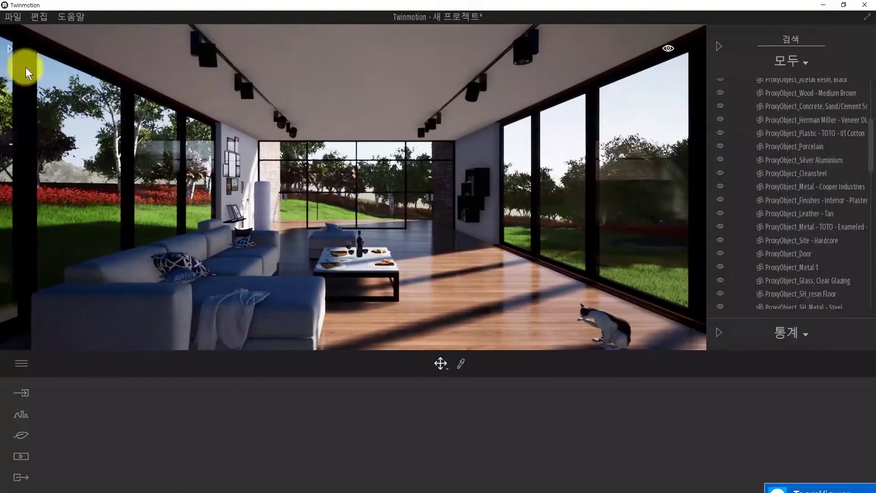
left_click(12, 47)
Step: Place the character Audrey from the people library on the floor beside the sofa and set her pose to sitting
left_click(16, 67)
left_click(45, 135)
scroll(45, 270, "down", 3)
left_click_drag(53, 207, 438, 281)
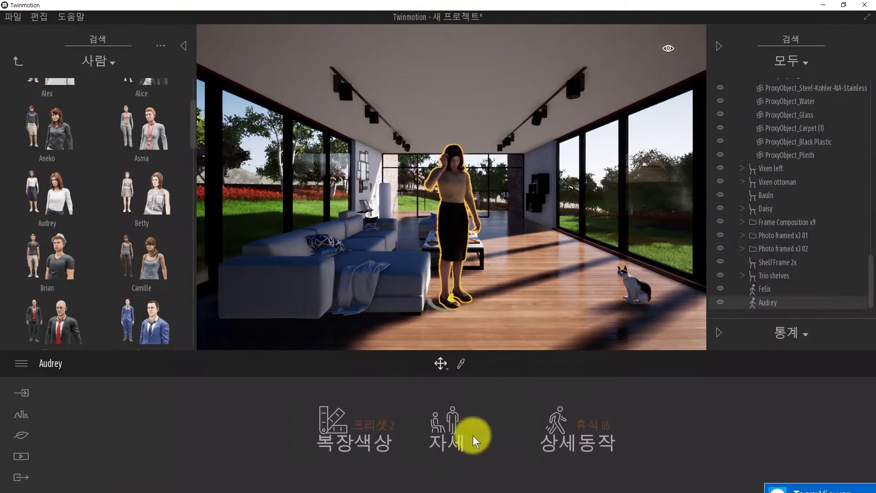
left_click(473, 435)
left_click(461, 335)
Step: Move the sitting Audrey onto the chaise section of the sofa, facing the table
right_click_drag(461, 274, 387, 294)
left_click_drag(564, 270, 521, 187)
right_click_drag(520, 187, 568, 240)
left_click_drag(522, 293, 482, 263)
key("s")
right_click_drag(483, 263, 634, 224)
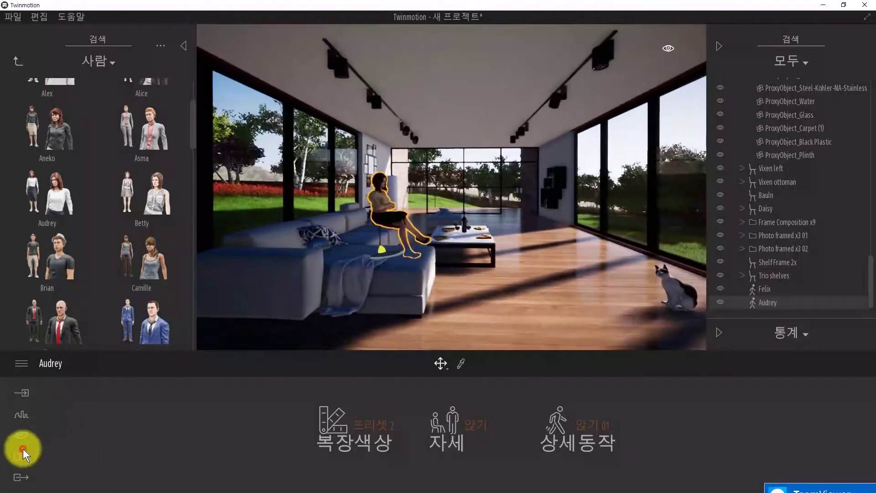
Step: Turn on the clay render in the visual effects of Image 02
left_click(21, 456)
left_click(479, 433)
left_click(525, 446)
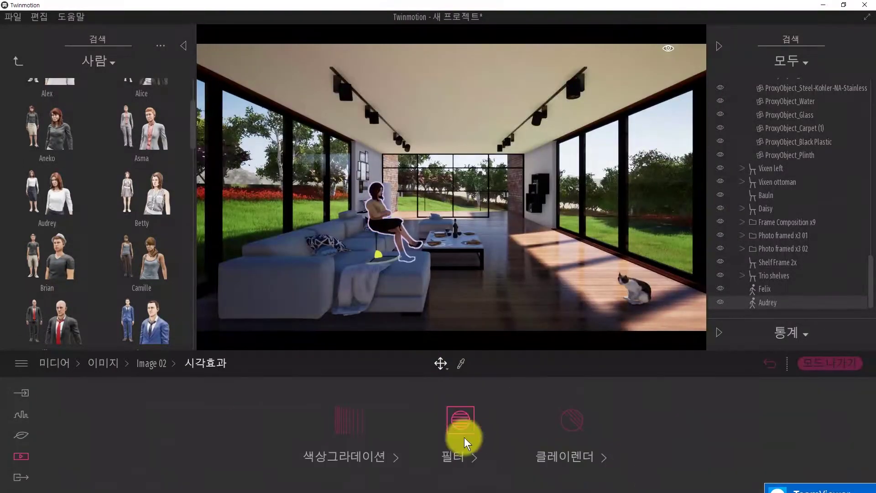
left_click(459, 427)
left_click(208, 364)
left_click(563, 431)
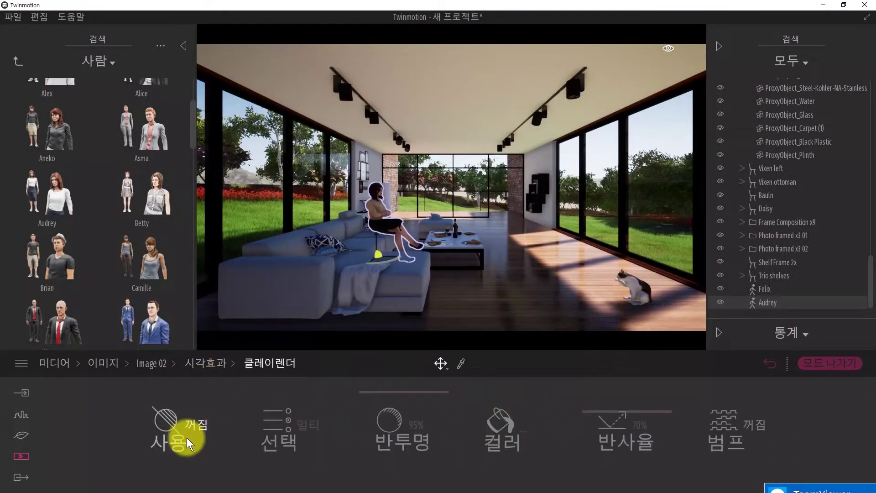
left_click(184, 436)
Step: Restrict the clay render to characters by excluding glass, landscape, vegetation, water, vehicles, objects and other elements
left_click(276, 431)
left_click(253, 271)
left_click(253, 288)
left_click(254, 305)
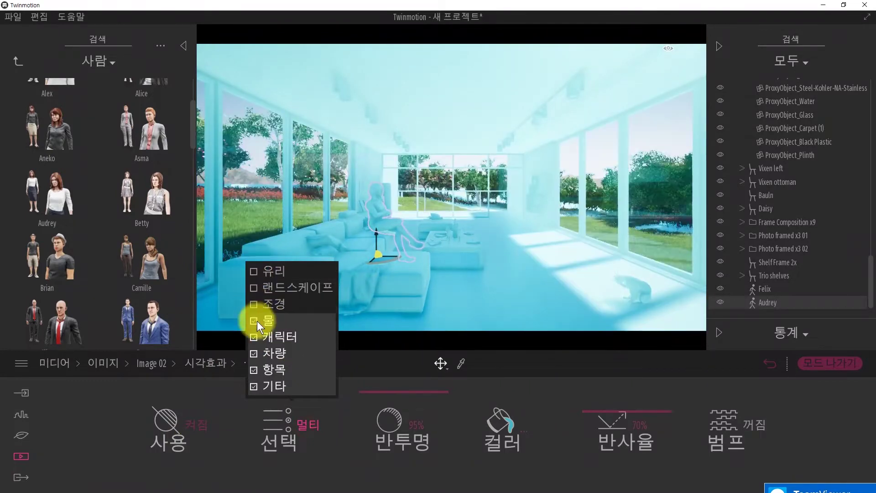
left_click(255, 321)
left_click(253, 353)
left_click(253, 369)
left_click(254, 386)
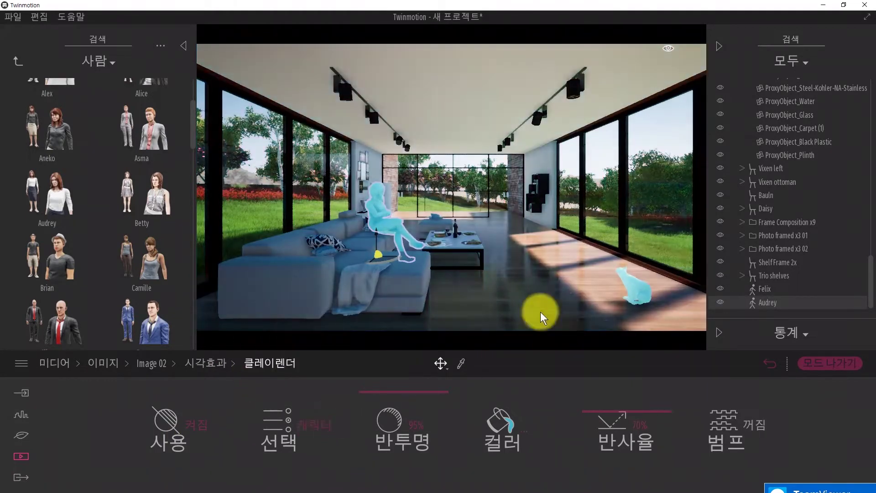
Step: Set the clay render color to white and its translucency to 100%
left_click(497, 436)
left_click(354, 241)
left_click(488, 340)
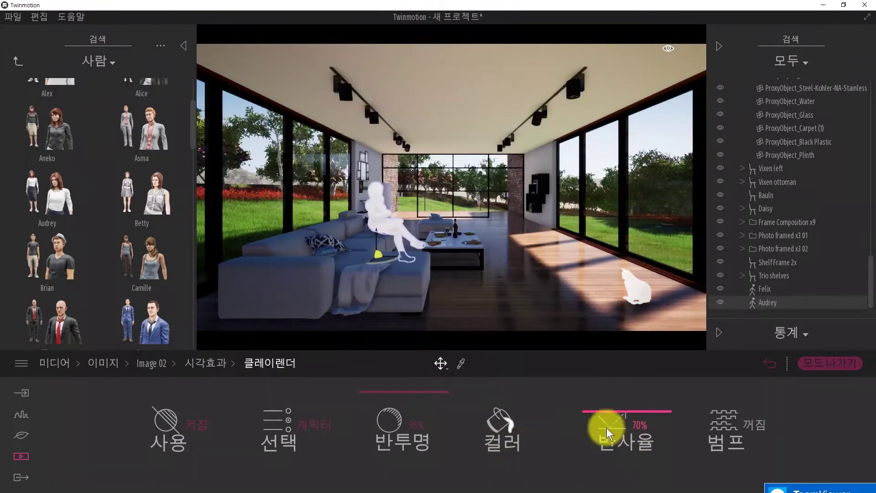
left_click_drag(412, 425, 398, 489)
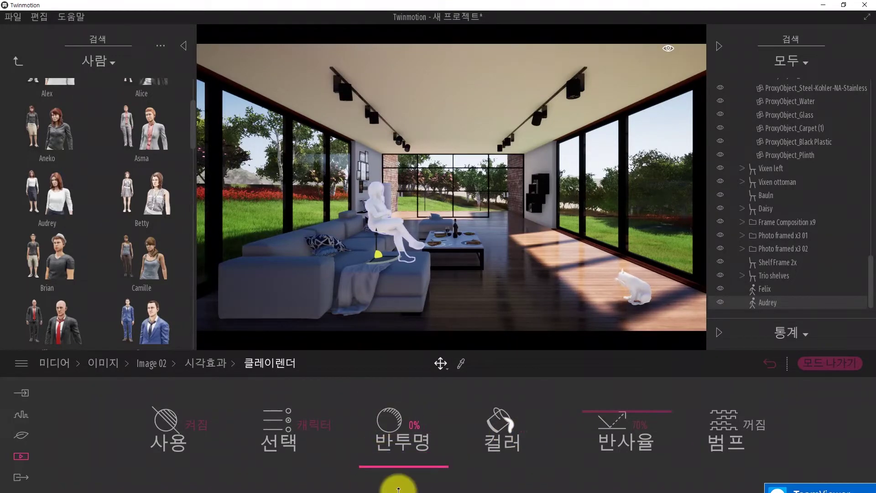
left_click_drag(392, 424, 383, 378)
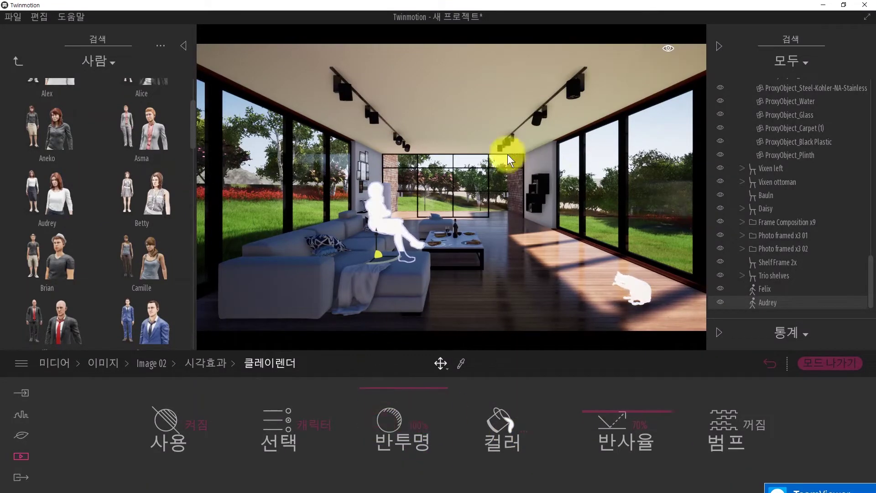
Step: Sample the MI_CushionSydney material with the material picker and open its reflectance settings
left_click(524, 163)
left_click(387, 226)
left_click(461, 363)
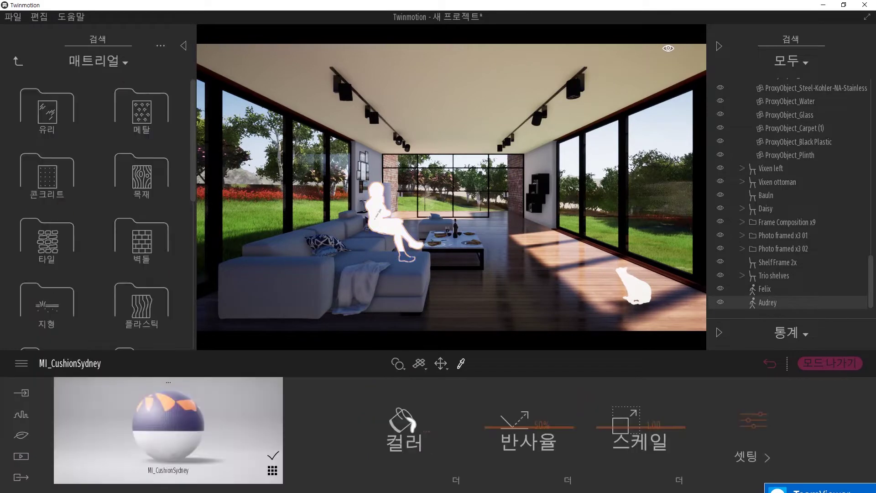
left_click(565, 476)
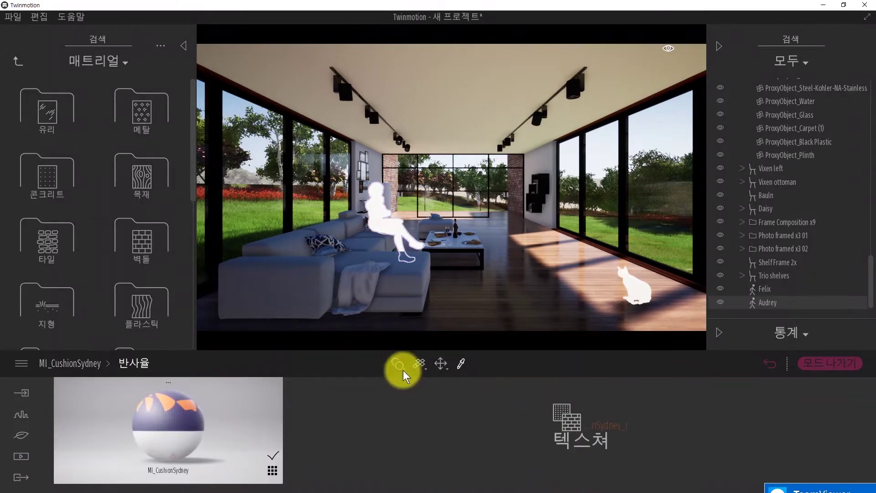
Step: Delete the seated Audrey from the sofa and return to the saved images
left_click(370, 218)
key("Delete")
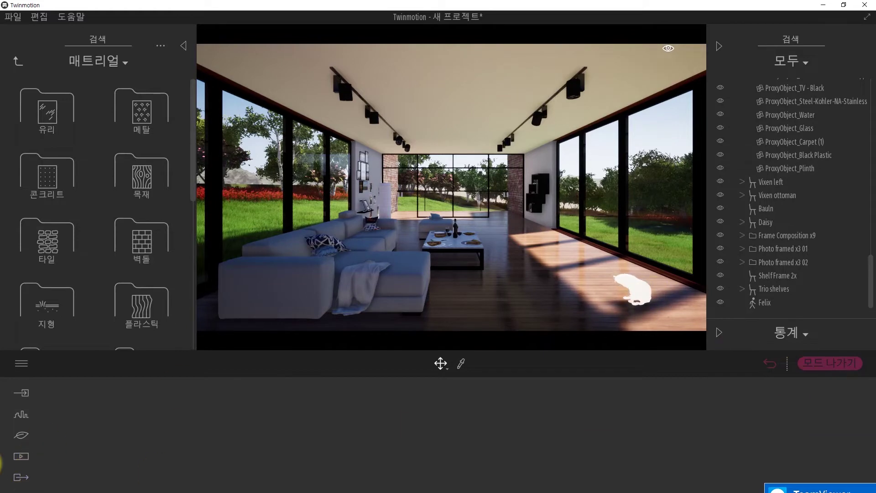
left_click(252, 456)
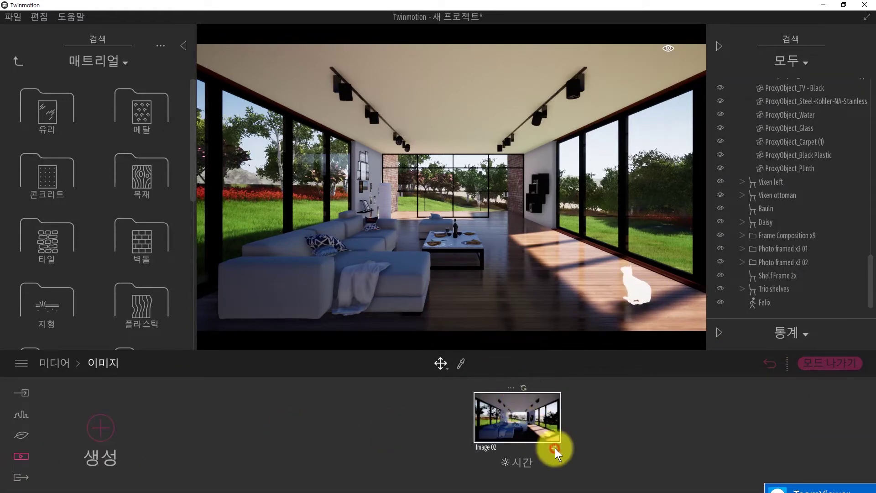
Step: Disable the clay render effect in the visual effects of Image 02 and return to the image's settings
left_click(555, 449)
left_click(789, 431)
left_click(377, 424)
left_click(213, 362)
left_click(554, 414)
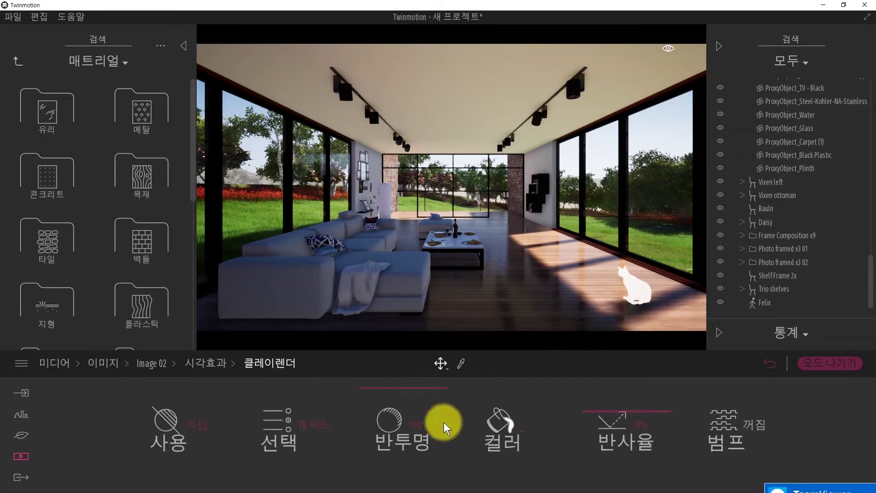
left_click(173, 424)
left_click(139, 364)
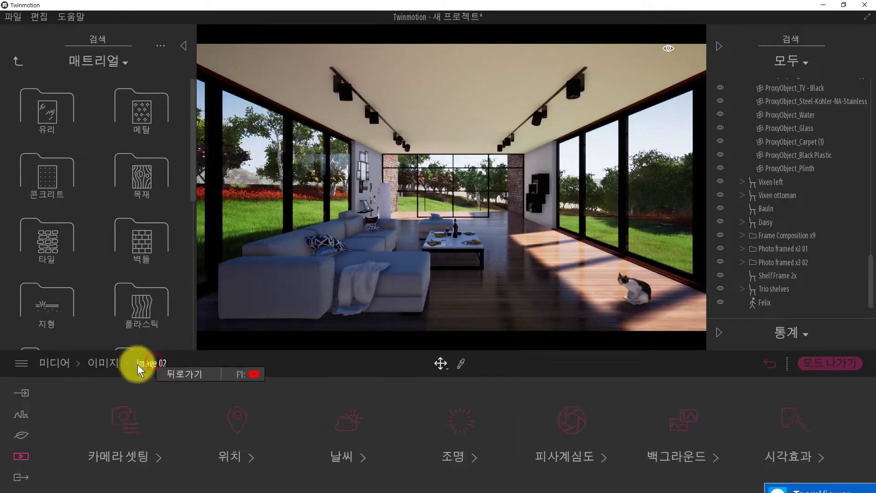
Step: Enable depth of field for Image 02 with a distance of 0.10 m and a radius of about 34.5 m
left_click(191, 411)
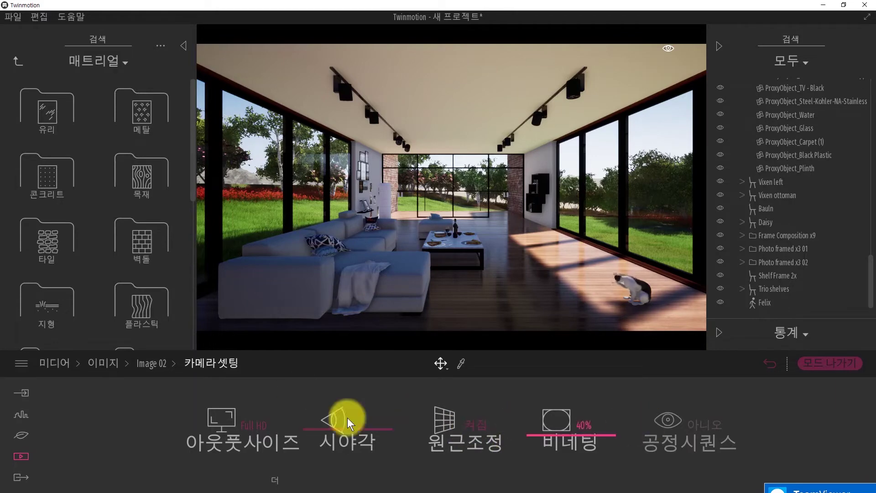
left_click(155, 367)
left_click(555, 421)
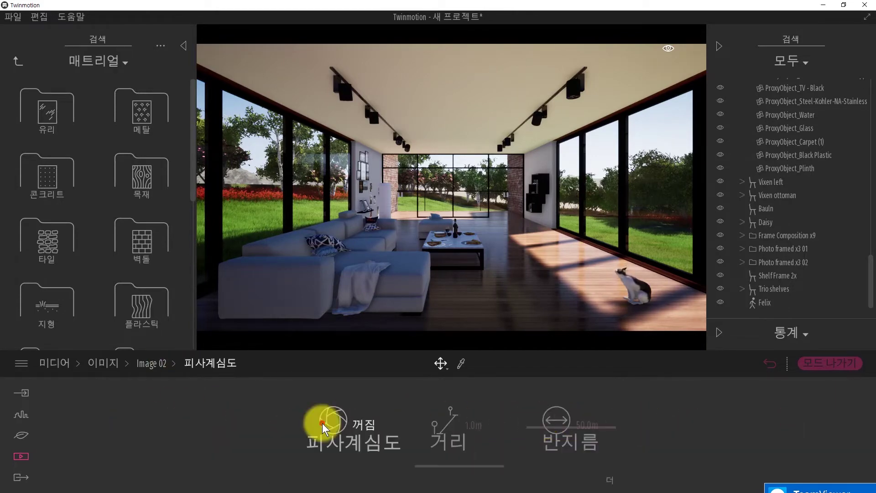
mouse_move(437, 465)
left_mouse_down()
mouse_move(439, 447)
mouse_move(436, 473)
mouse_move(449, 462)
left_mouse_up()
mouse_move(564, 439)
left_mouse_down()
mouse_move(565, 417)
mouse_move(564, 428)
left_mouse_up()
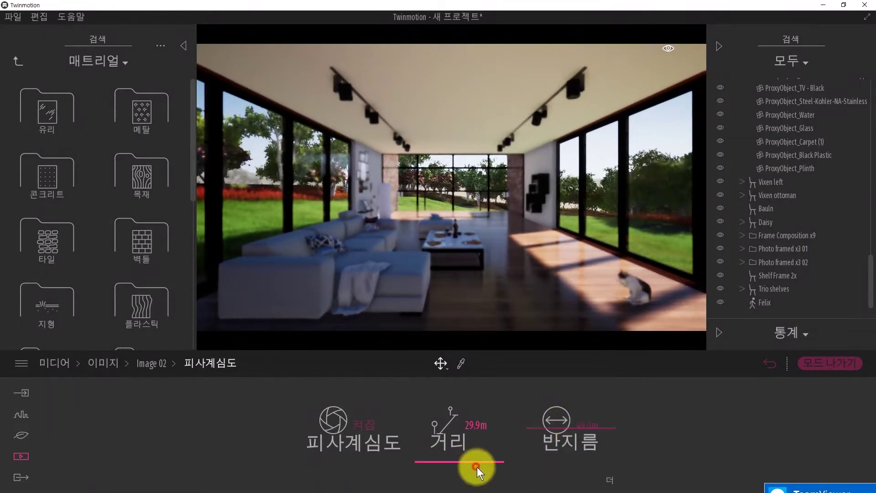
left_click_drag(478, 465, 478, 474)
left_click_drag(558, 439, 561, 449)
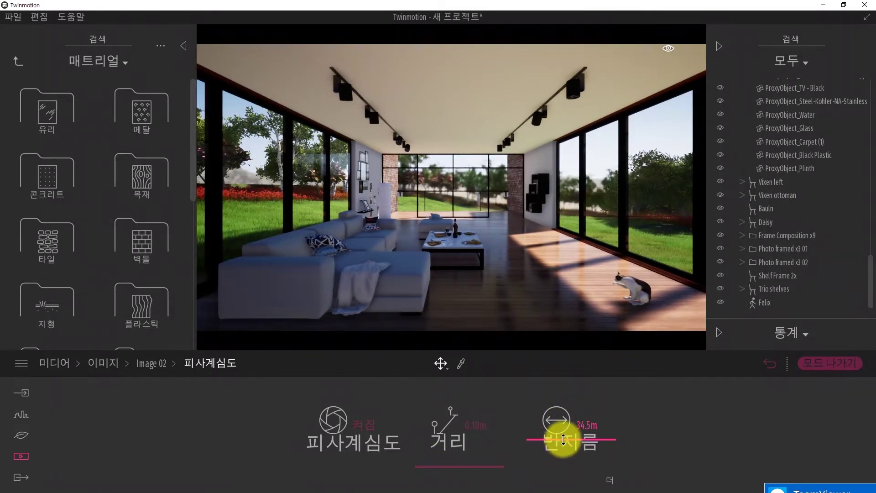
Step: Compare the live scene's lighting with saved Image 02 by switching in and out of the image mode
left_click(23, 414)
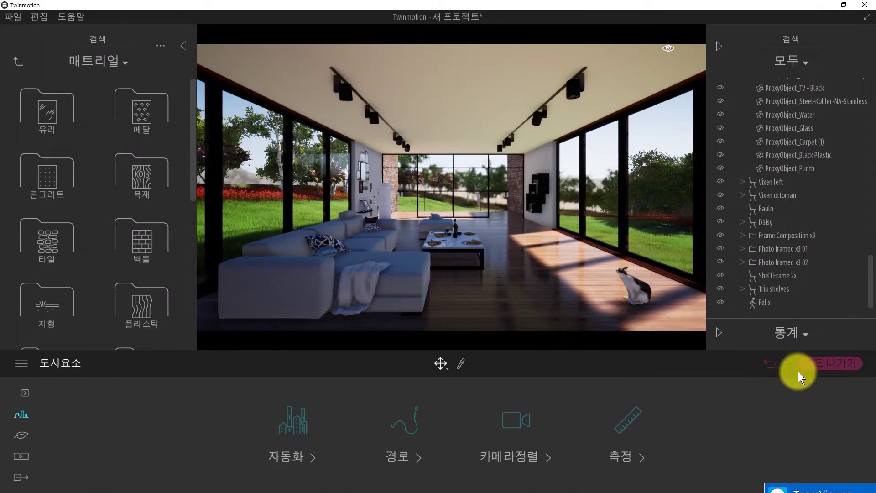
left_click(817, 363)
left_click(285, 456)
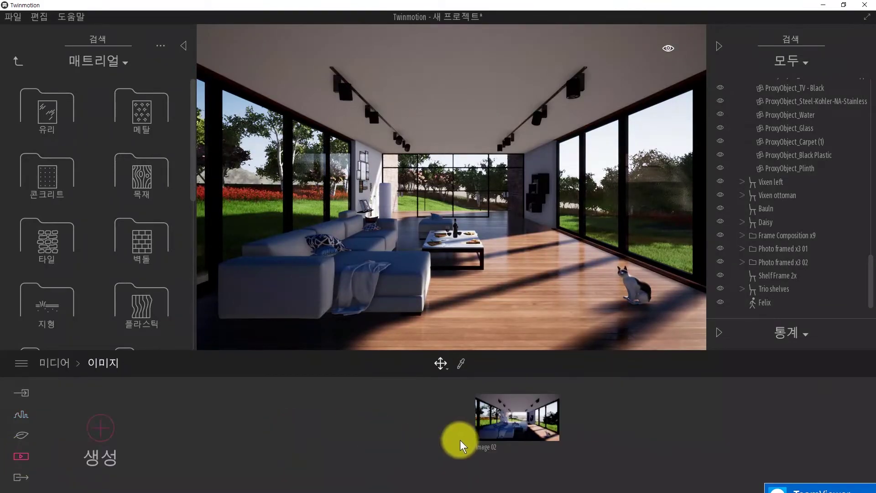
left_click(525, 436)
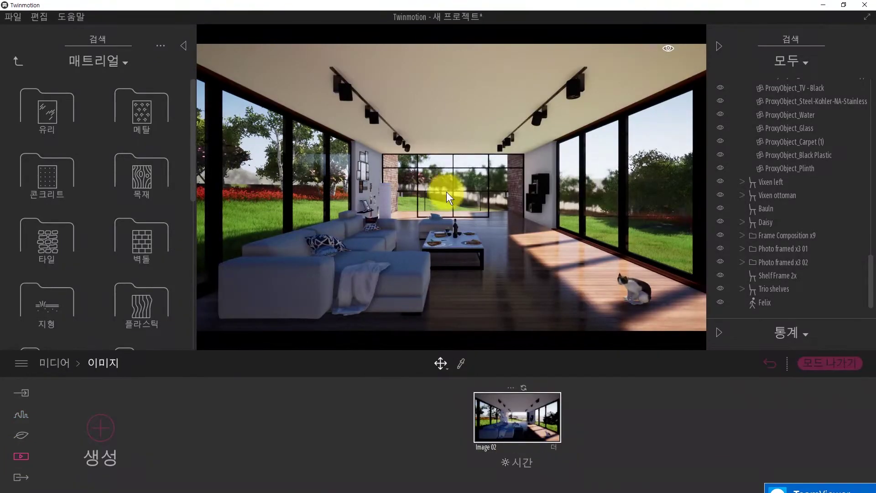
left_click(788, 365)
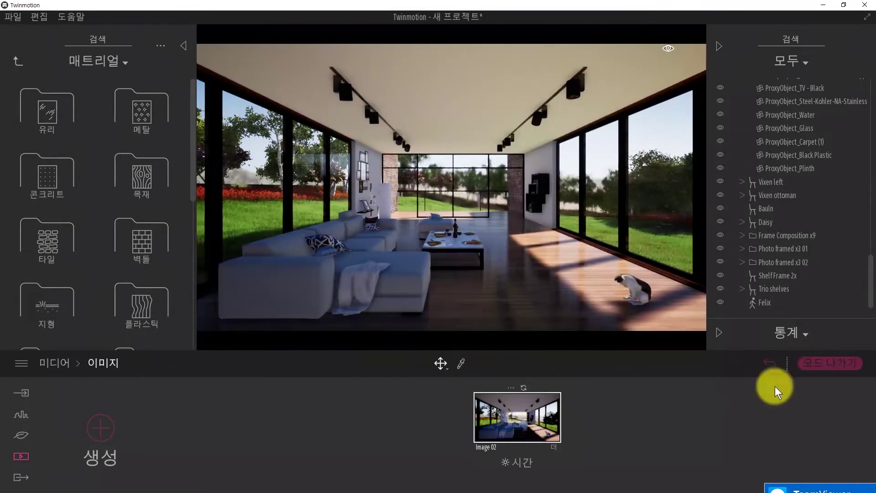
Step: Set the 조명 (exposure) value of the scene's natural lighting to 1.5
left_click(21, 414)
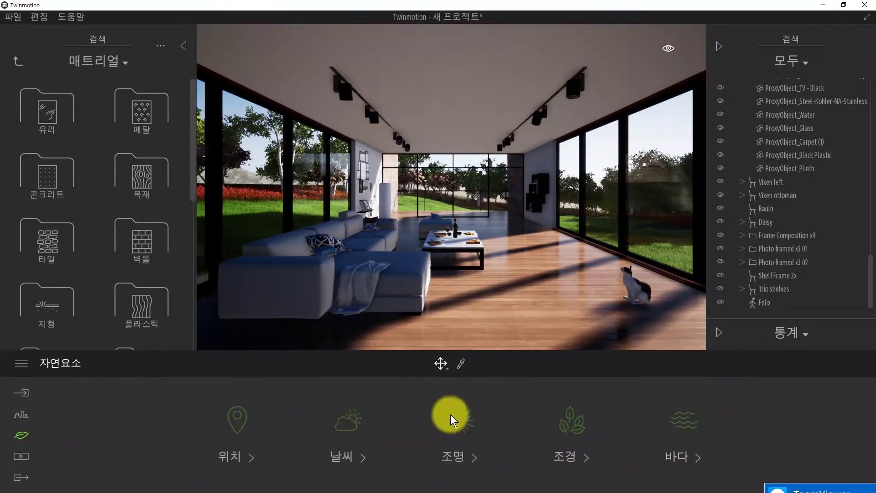
left_click(454, 433)
left_click_drag(231, 456, 249, 458)
double_click(148, 437)
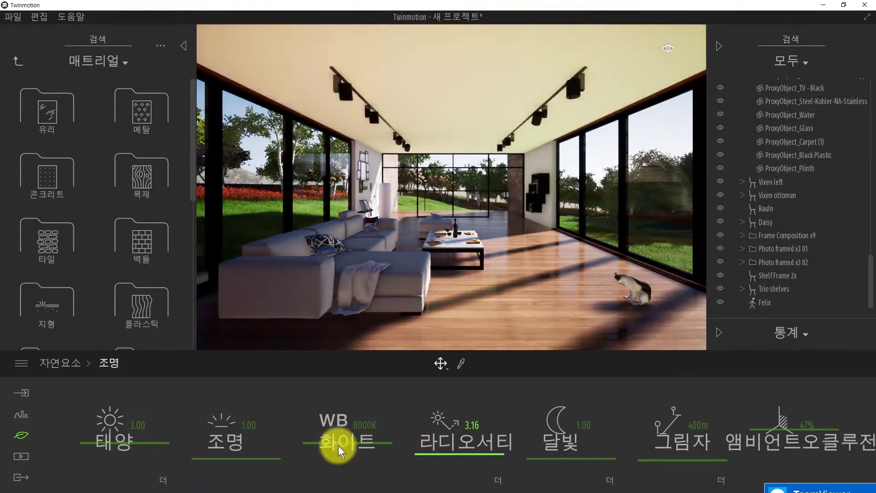
left_click_drag(248, 452, 266, 451)
left_click(255, 421)
type("1.5")
key("Return")
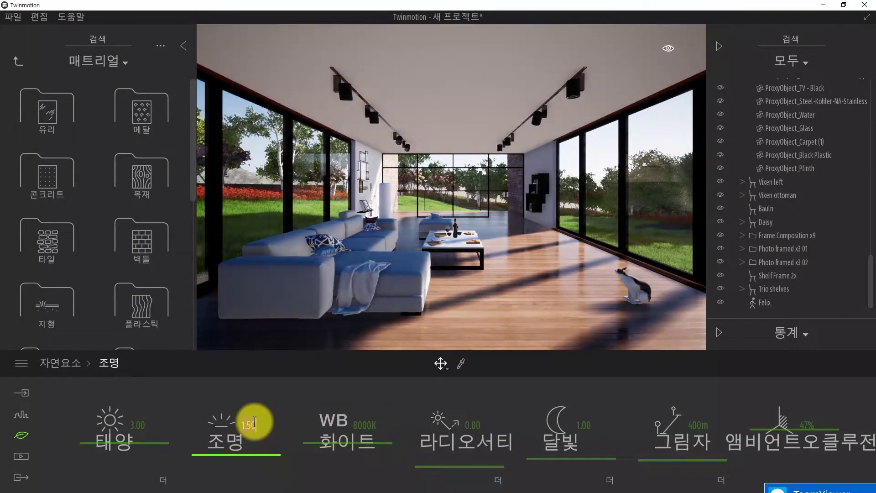
Step: Save the current living room view as a new image alongside Image 02
left_click(21, 456)
left_click(291, 438)
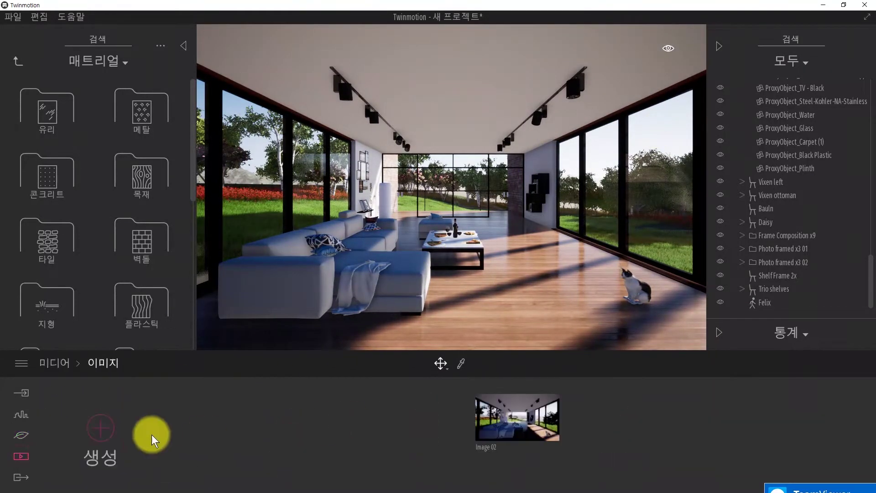
left_click(538, 421)
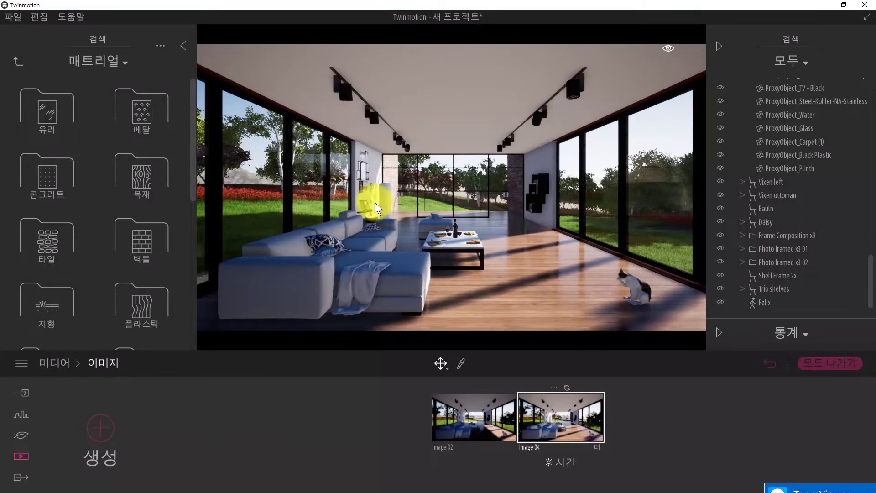
Step: Place the Helios table with two chairs from the living room tables on the wooden terrace outside the glass doors
key("w")
right_click_drag(449, 229, 481, 231)
left_click(26, 64)
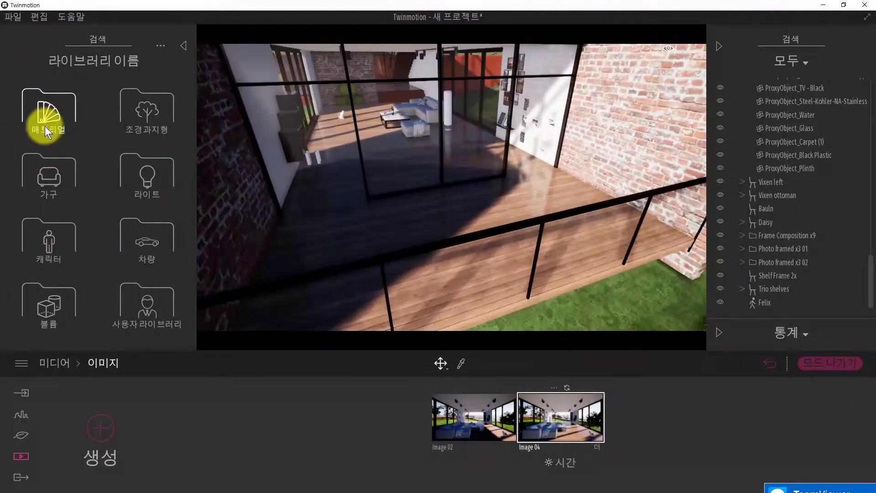
left_click(45, 126)
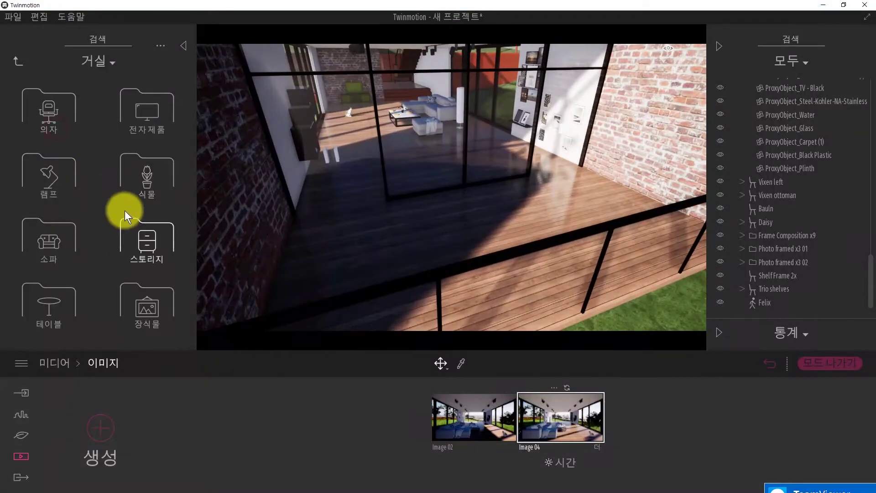
scroll(150, 187, "down", 5)
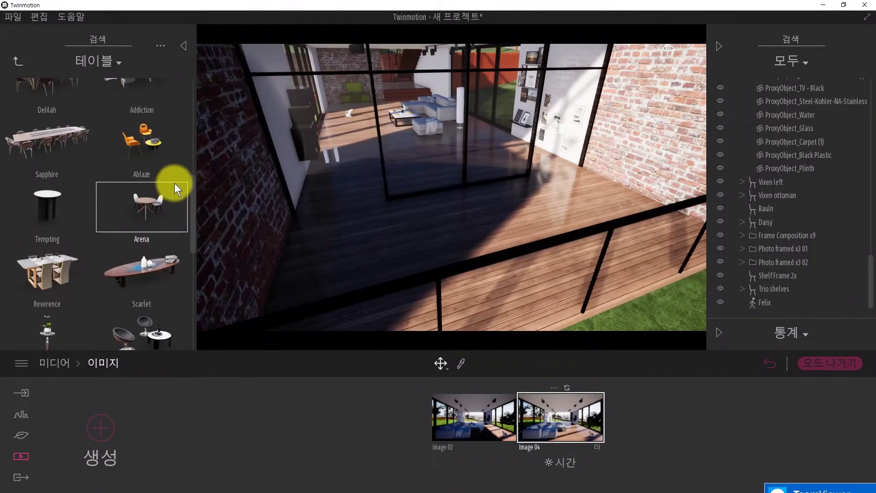
scroll(174, 187, "down", 10)
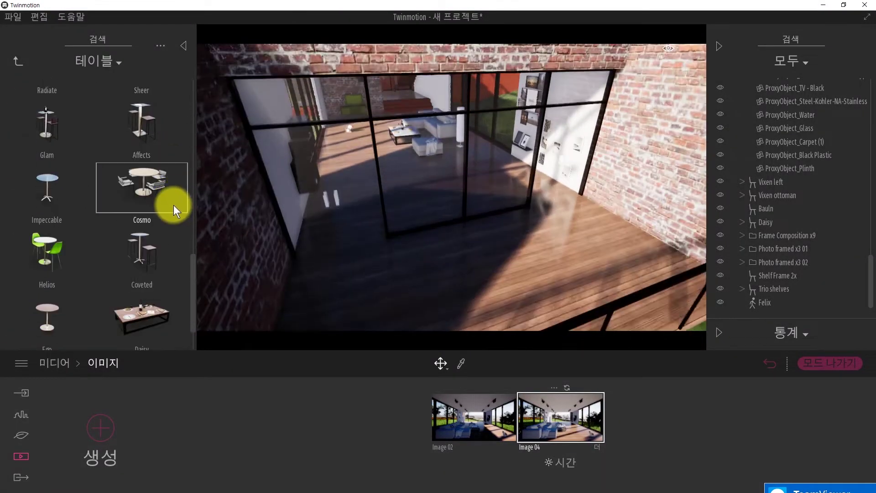
scroll(178, 210, "down", 3)
scroll(29, 205, "up", 1)
left_click_drag(29, 205, 470, 278)
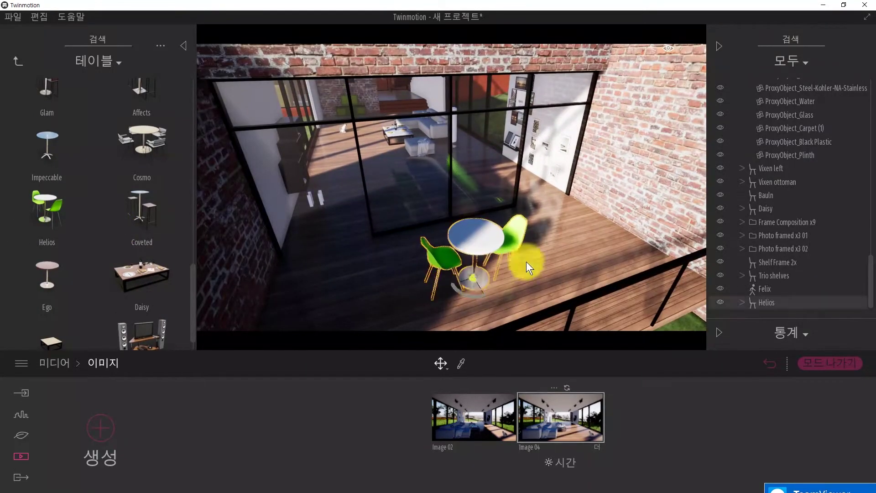
Step: Sample the green plastic of one Helios chair and change the material's color to red
key("t")
left_click(516, 236)
left_click(399, 424)
left_click(398, 234)
left_click(429, 189)
left_click(494, 340)
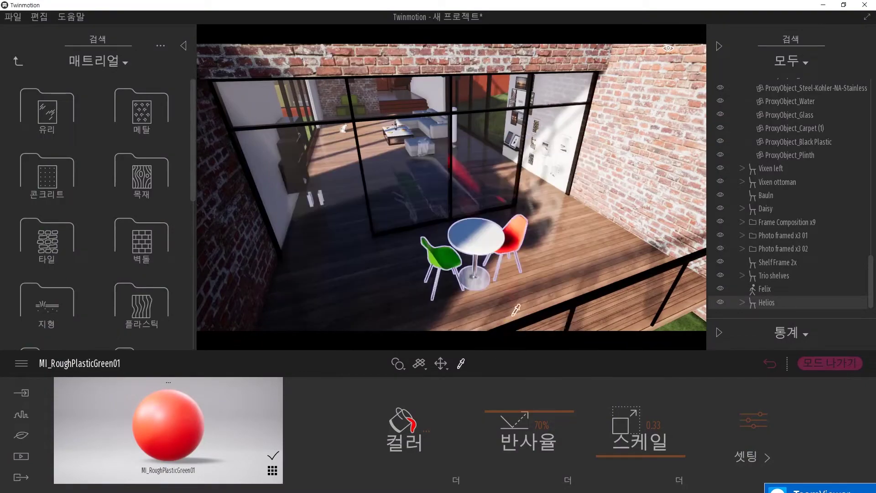
Step: Apply the red plastic material to the other Helios chair
middle_click_drag(509, 325, 491, 203, "shift")
right_click_drag(491, 203, 634, 200)
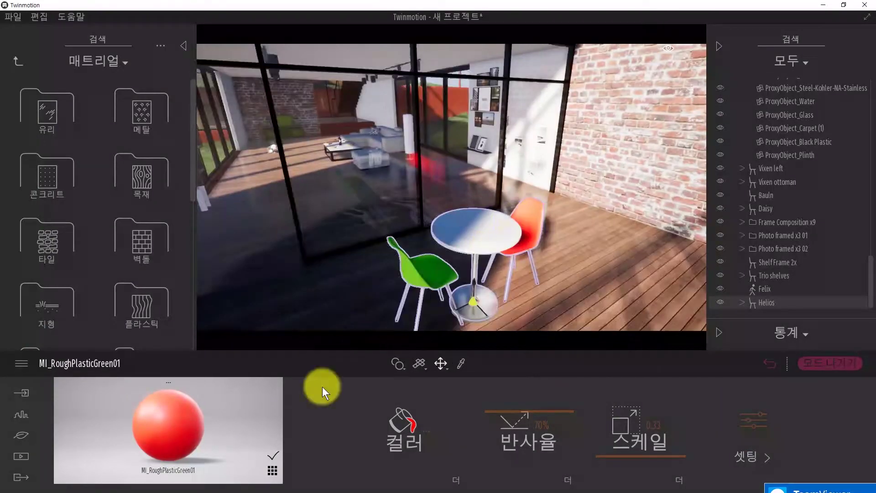
left_click_drag(322, 386, 193, 206)
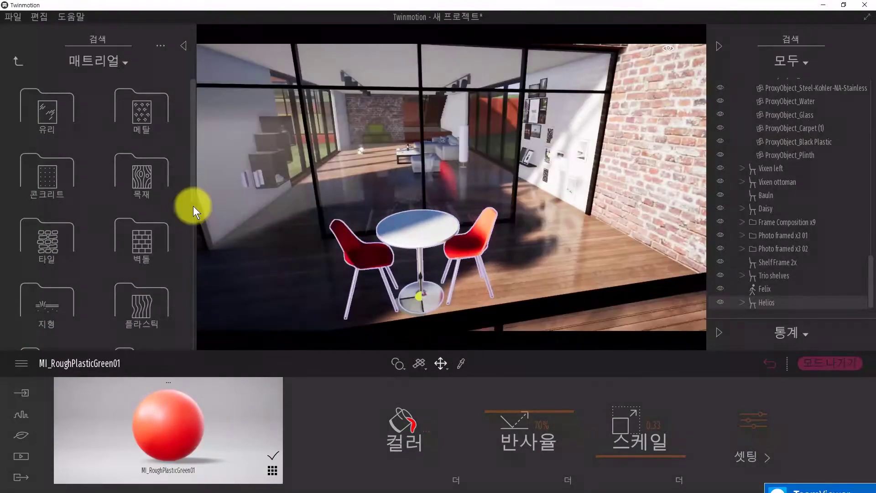
Step: Place a Beaucarnea and a Ficus Golden King from the living room plants on the terrace around the Helios table
left_click(16, 62)
left_click(15, 58)
left_click(50, 180)
left_click(145, 194)
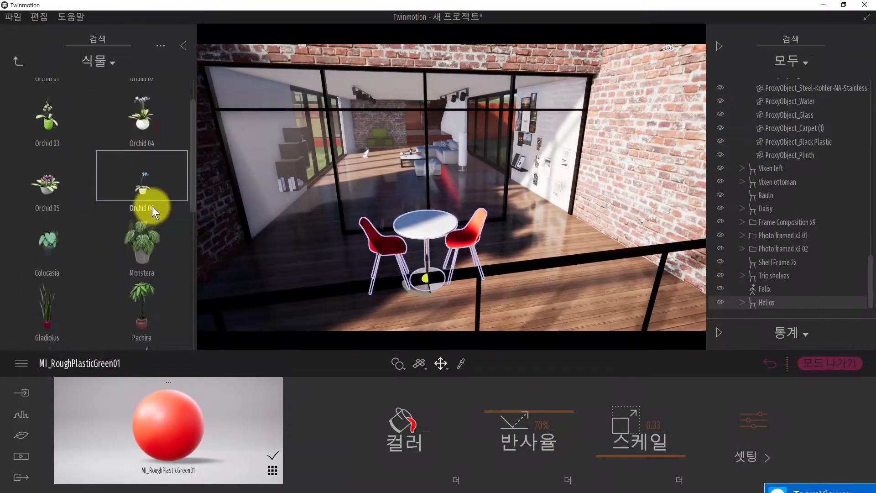
scroll(150, 247, "down", 5)
middle_click_drag(410, 160, 456, 256, "shift")
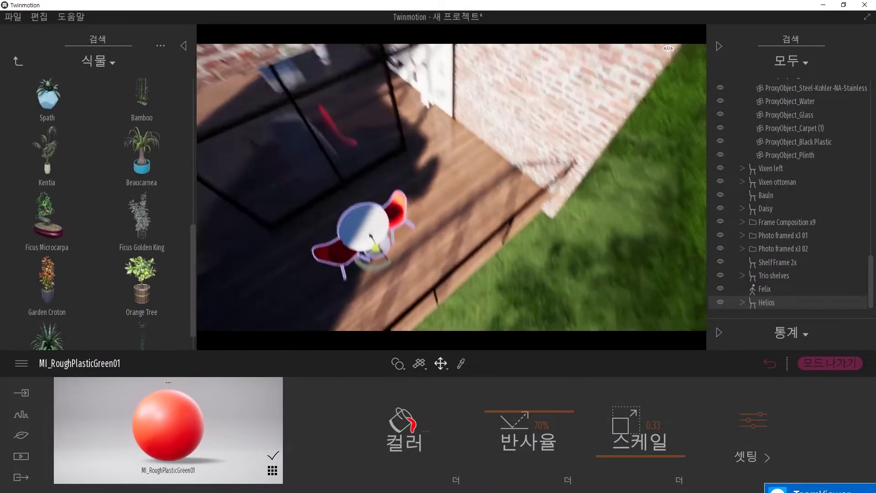
left_click(148, 152)
left_click_drag(481, 139, 475, 138)
left_click_drag(142, 215, 535, 191)
Step: Try adding an Orange Tree and a Ficus Microcarpa to the terrace, and undo the last placement
left_click_drag(142, 280, 477, 260)
left_click_drag(48, 217, 356, 204)
left_click_drag(483, 187, 417, 193)
key("ctrl+z")
Step: Save a new image of the living room from a lower, angled view with the cat in the foreground
middle_click_drag(417, 193, 356, 173, "shift")
scroll(370, 227, "down", 5)
scroll(370, 227, "down", 2)
key("Escape")
scroll(406, 206, "down", 5)
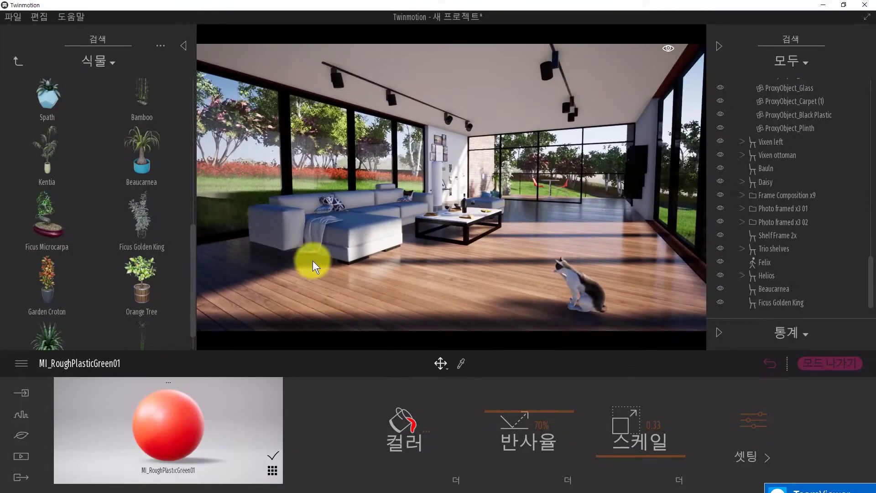
left_click(27, 454)
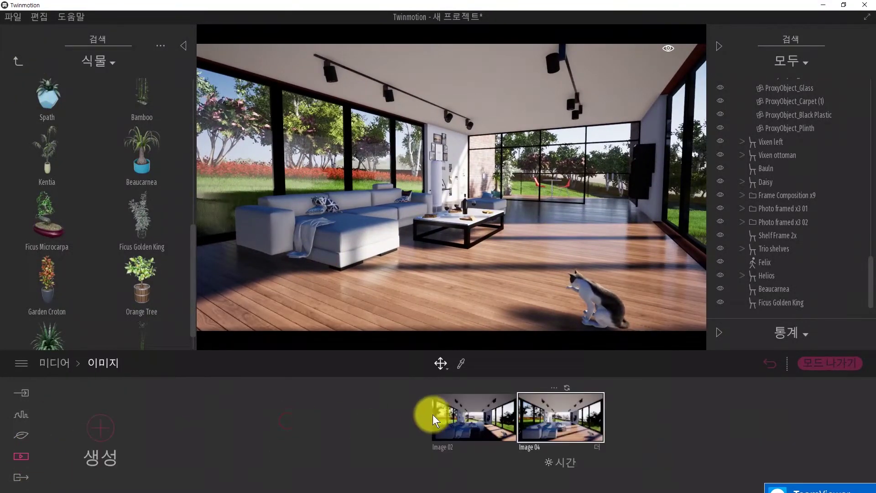
left_click(509, 414)
left_click(605, 424)
left_click(524, 418)
left_click(592, 422)
Step: Browse the storage shelves in the living room furniture library
scroll(518, 262, "up", 2)
scroll(625, 332, "down", 3)
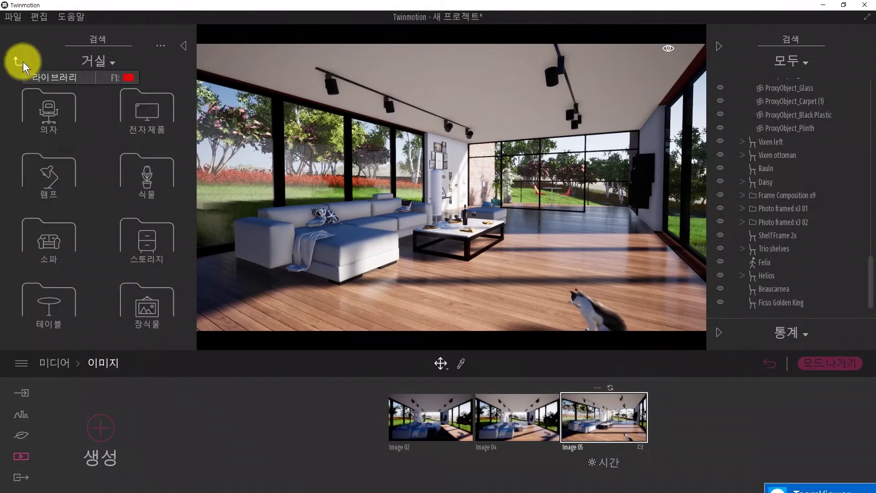
left_click(147, 241)
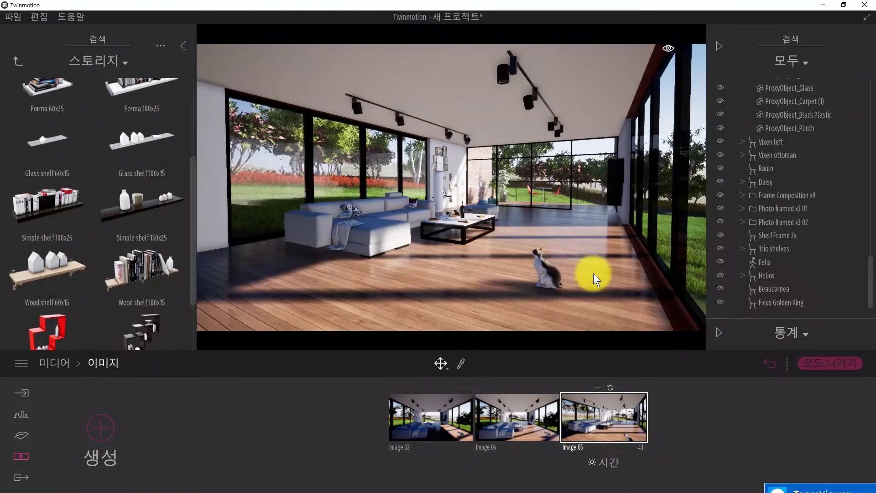
left_click(18, 61)
Step: Try a round carpet and the Carpet 270x200 on the floor around the cat, and remove them
left_click(136, 297)
scroll(155, 203, "down", 3)
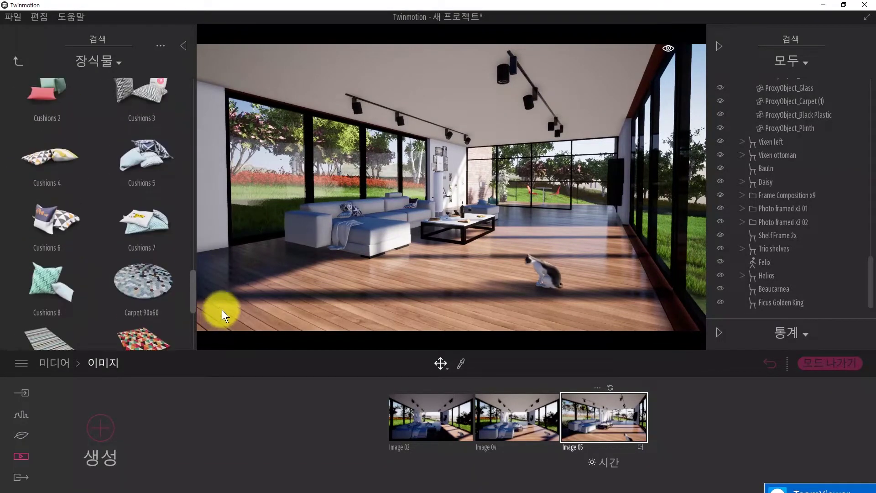
left_click_drag(180, 192, 548, 264)
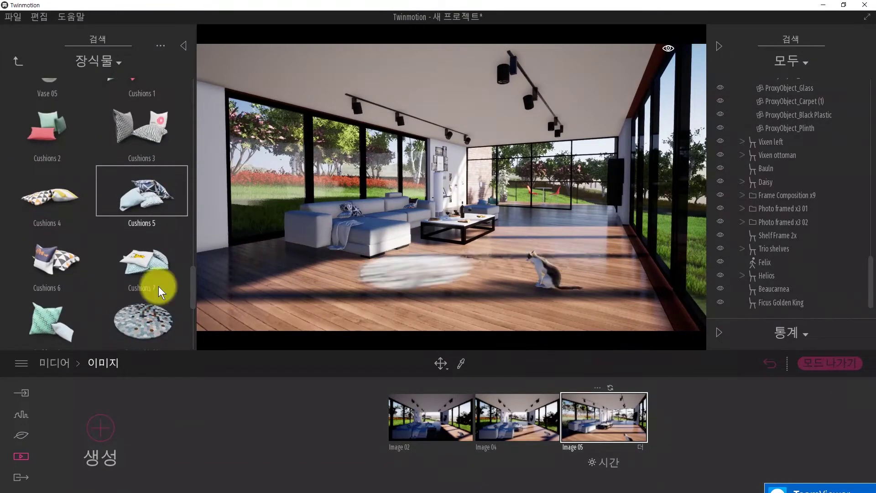
scroll(131, 238, "down", 5)
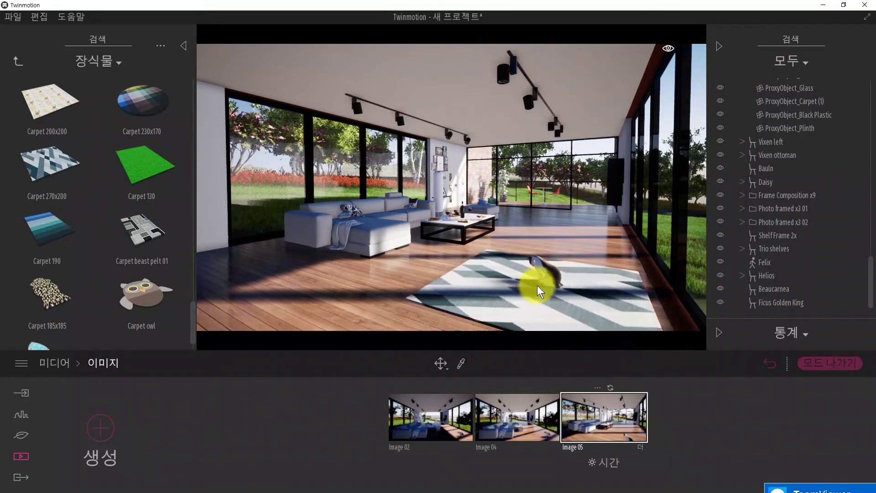
left_click_drag(540, 283, 541, 287)
middle_click_drag(541, 286, 472, 221, "shift")
key("Delete")
Step: Browse the decoration library's carpets, vases, easel and cushions for something to place in the living room
scroll(83, 268, "up", 1)
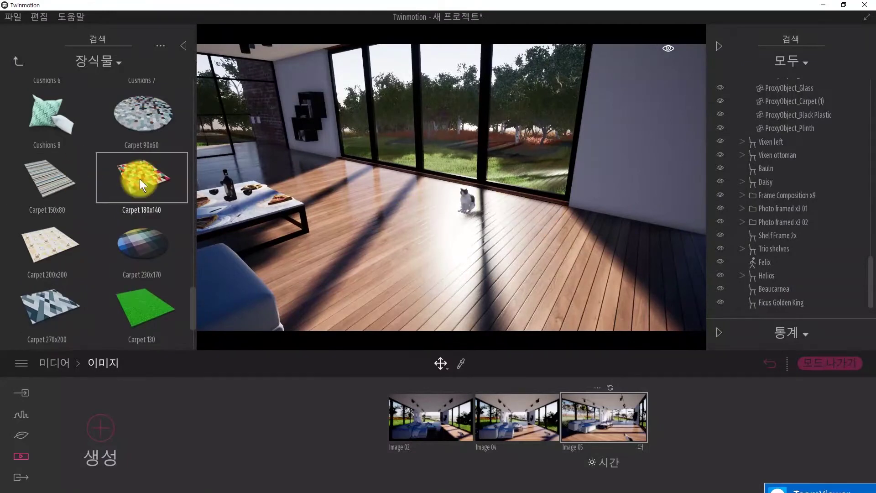
left_click_drag(467, 219, 120, 221)
left_click_drag(145, 308, 157, 129)
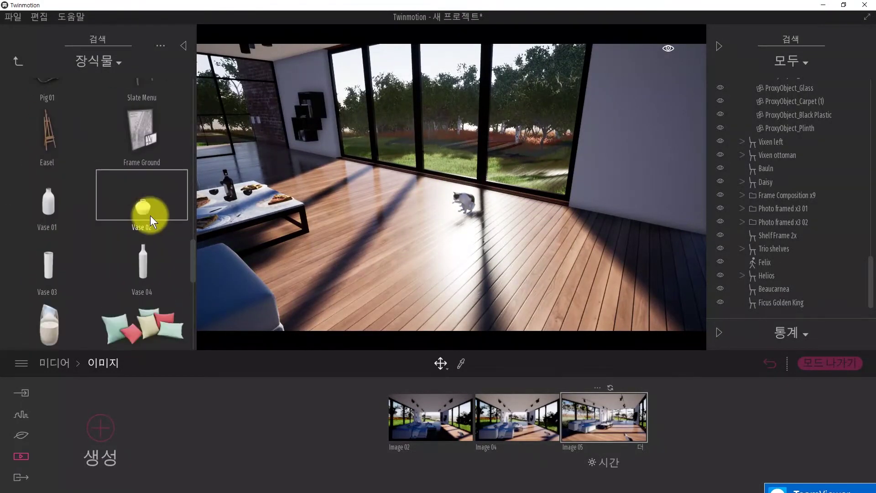
key("w")
scroll(142, 196, "down", 1)
left_click_drag(141, 185, 89, 268)
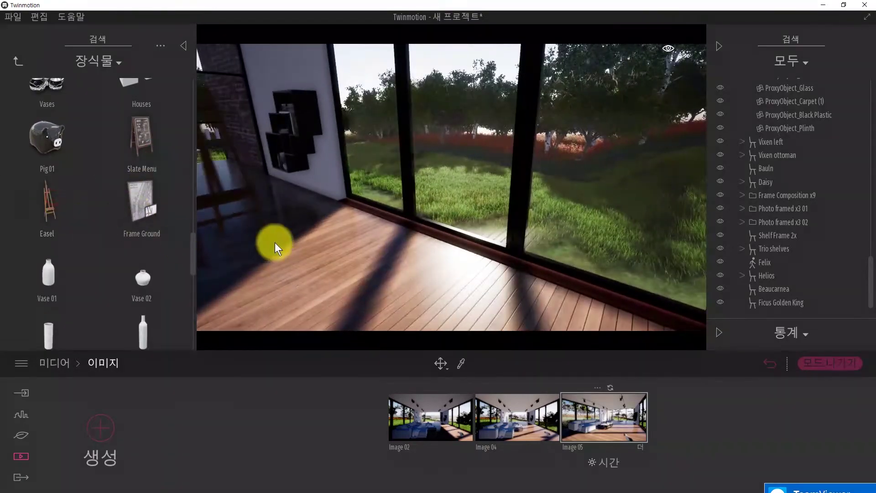
left_click_drag(274, 243, 289, 247)
key("s")
right_click_drag(377, 228, 324, 206)
scroll(168, 284, "down", 2)
scroll(101, 232, "up", 4)
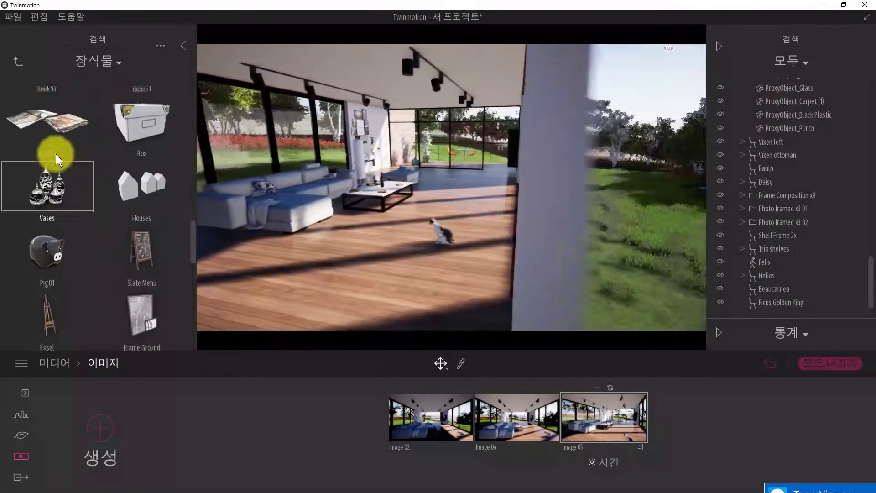
left_click_drag(193, 240, 205, 313)
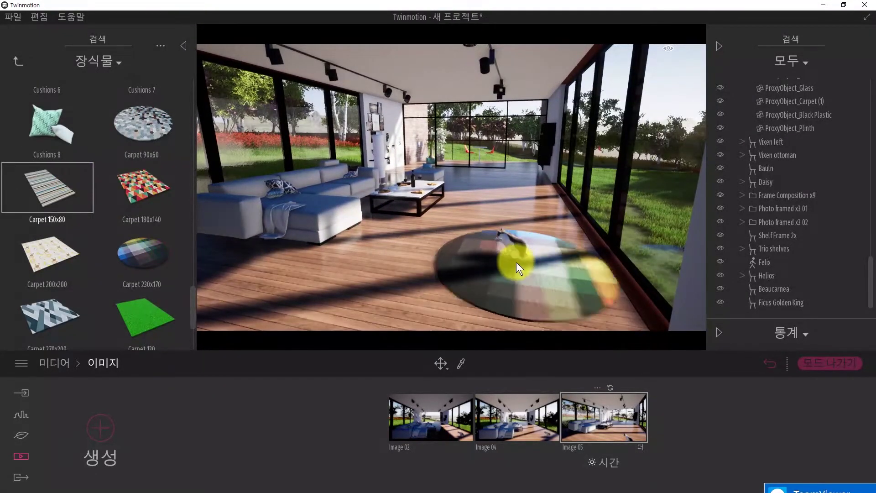
Step: Try a carpet on the open floor beside the windows, and delete it
left_click_drag(141, 187, 398, 215)
key("w")
right_click_drag(435, 222, 228, 232)
key("Delete")
Step: Place the round Carpet 230x170 on the floor beneath the coffee table
scroll(116, 303, "down", 2)
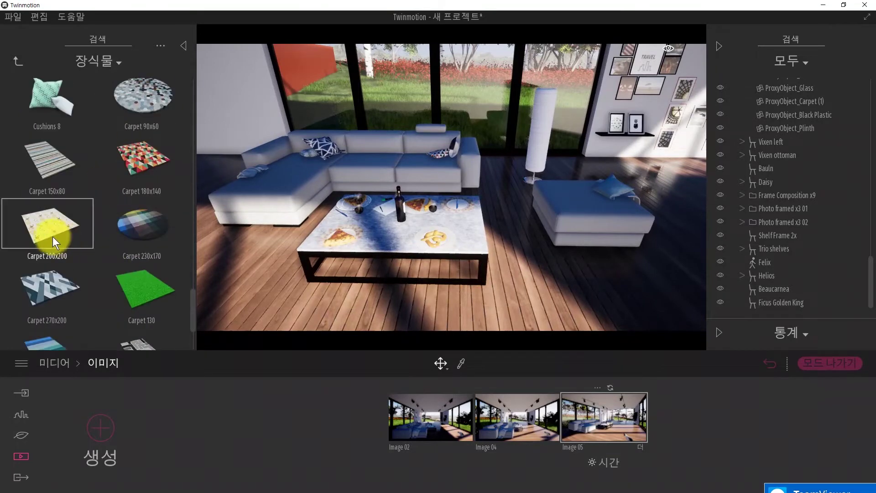
scroll(103, 198, "up", 1)
scroll(141, 114, "down", 4)
scroll(162, 153, "up", 2)
left_click_drag(146, 181, 408, 261)
right_click_drag(408, 262, 400, 206)
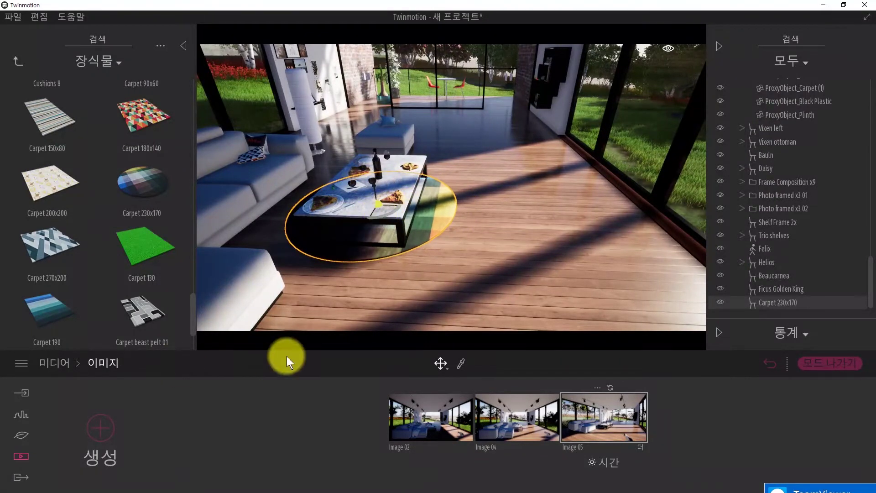
Step: Scale up the round carpet slightly and adjust its position beneath the coffee table
left_click(439, 364)
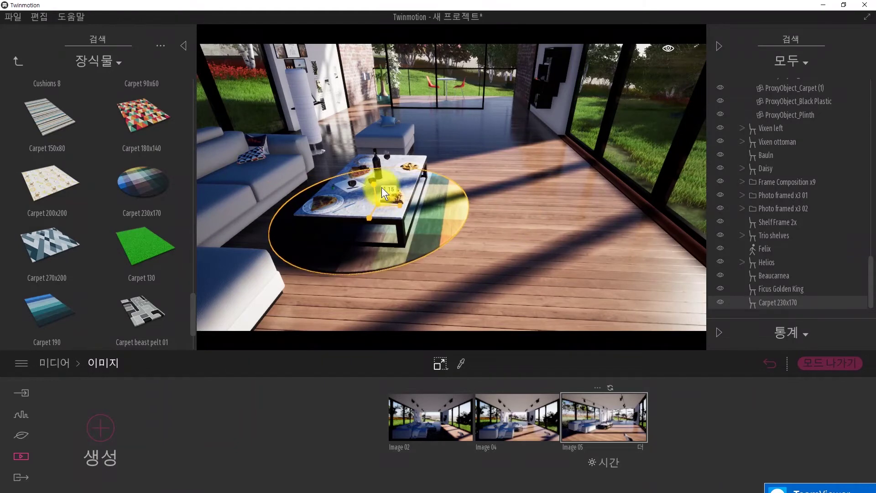
right_click_drag(385, 207, 305, 212)
right_click_drag(402, 193, 355, 196)
left_click(443, 365)
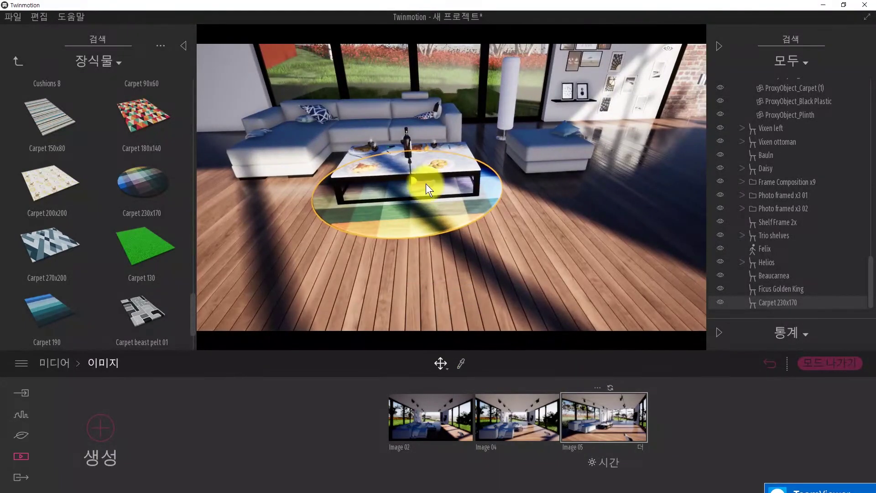
left_click_drag(426, 184, 427, 181)
key("Escape")
right_click_drag(401, 196, 493, 187)
Step: Try applying the MI_FabricCottonLightGrey02 material to the round carpet
left_click(14, 61)
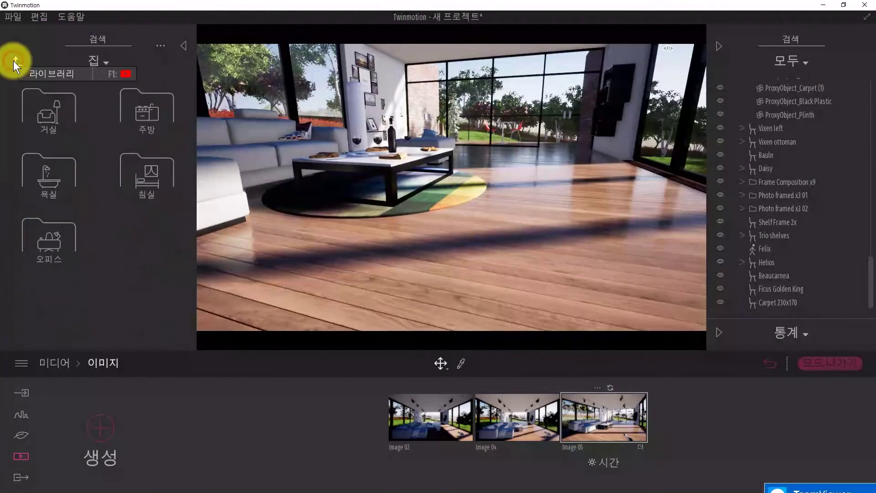
left_click(48, 108)
scroll(85, 221, "down", 1)
key("t")
left_click(223, 192)
left_click_drag(207, 421, 366, 210)
key("Escape")
right_click_drag(465, 213, 492, 214)
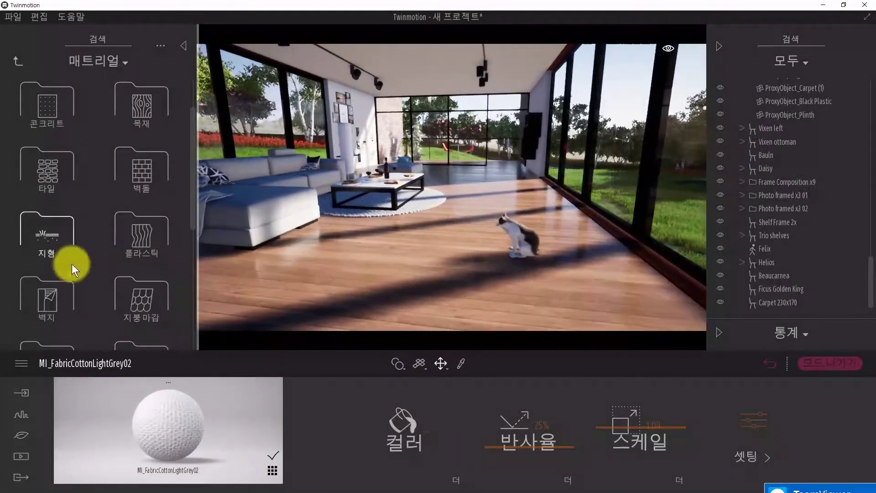
Step: Browse the leather materials and preview Top grain 04
scroll(111, 259, "down", 2)
scroll(116, 246, "up", 3)
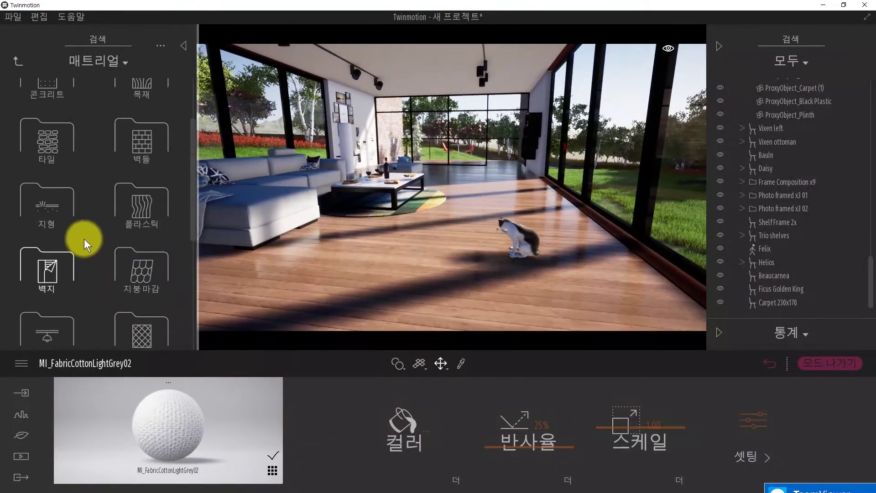
left_click(155, 279)
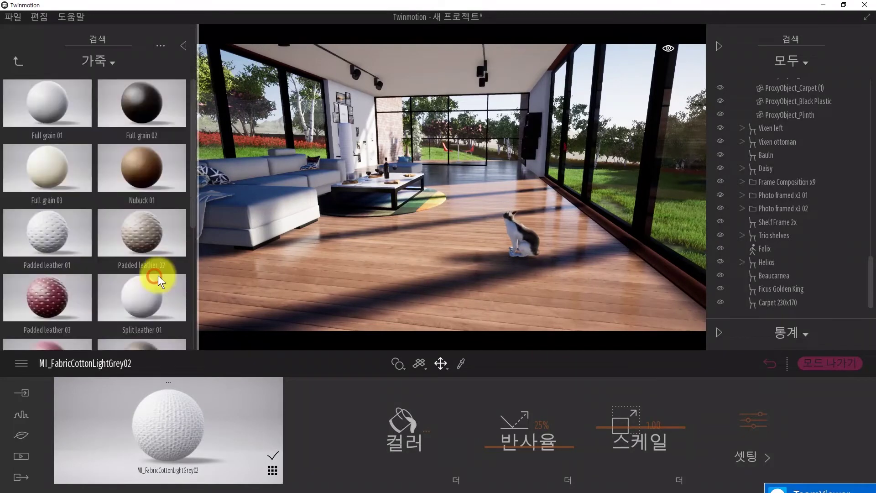
scroll(86, 217, "down", 3)
mouse_move(54, 255)
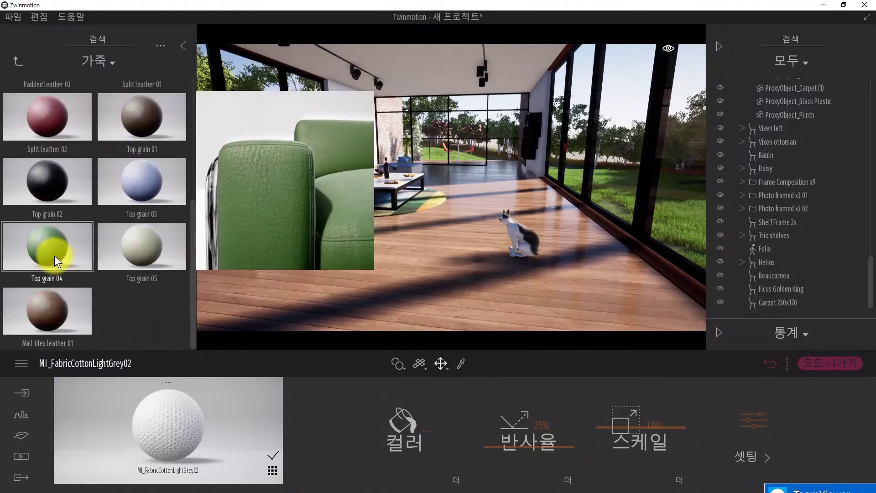
left_click(18, 61)
Step: Try the Carpet velvet 03 and Carpet wool dak 01 fabrics on the round carpet
scroll(111, 237, "down", 1)
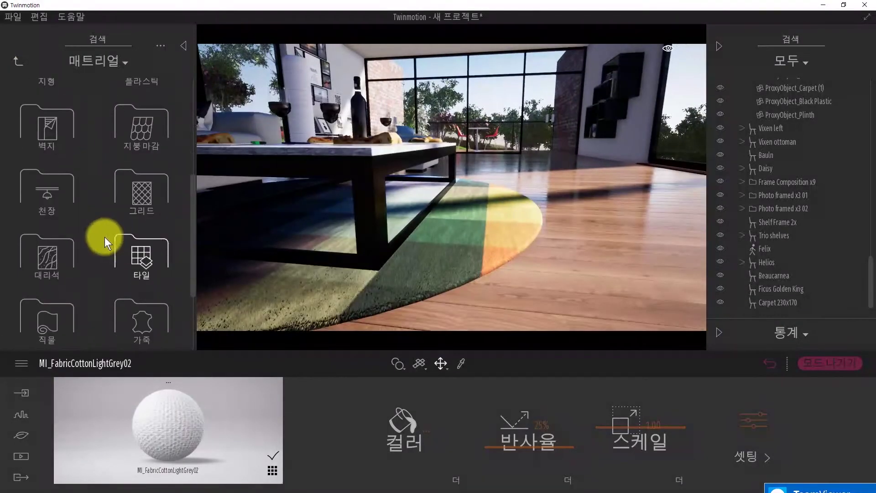
scroll(137, 292, "down", 3)
scroll(124, 283, "up", 2)
left_click(73, 291)
mouse_move(153, 182)
left_click_drag(153, 182, 445, 296)
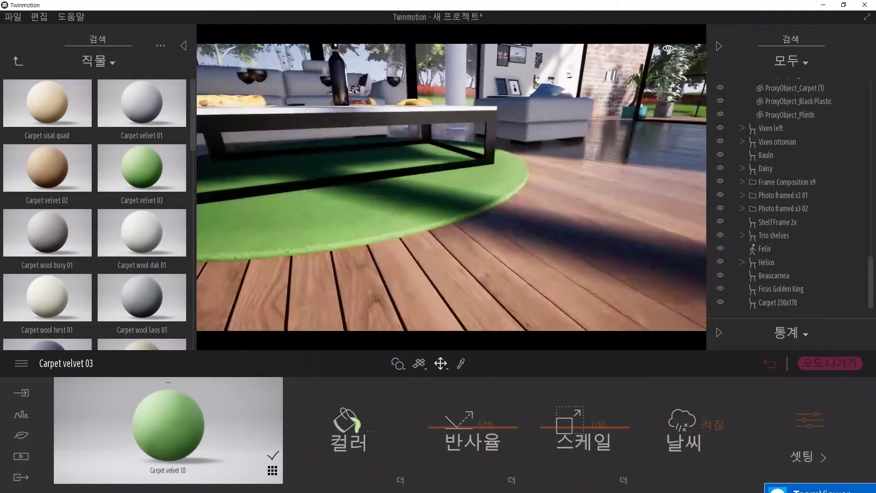
left_click_drag(176, 231, 415, 296)
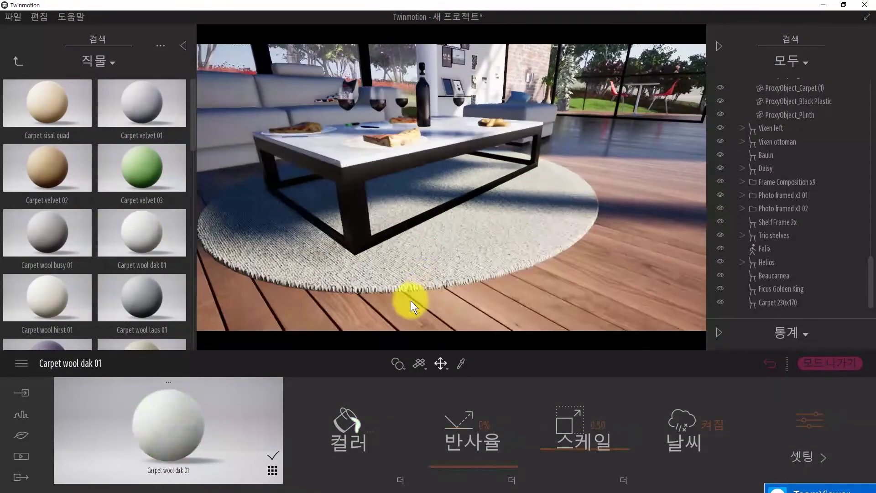
Step: Try the Carpet wool var 01 and Fabric diamond 01 fabrics on the round carpet
scroll(168, 281, "down", 6)
scroll(154, 256, "up", 1)
right_click_drag(417, 171, 371, 189)
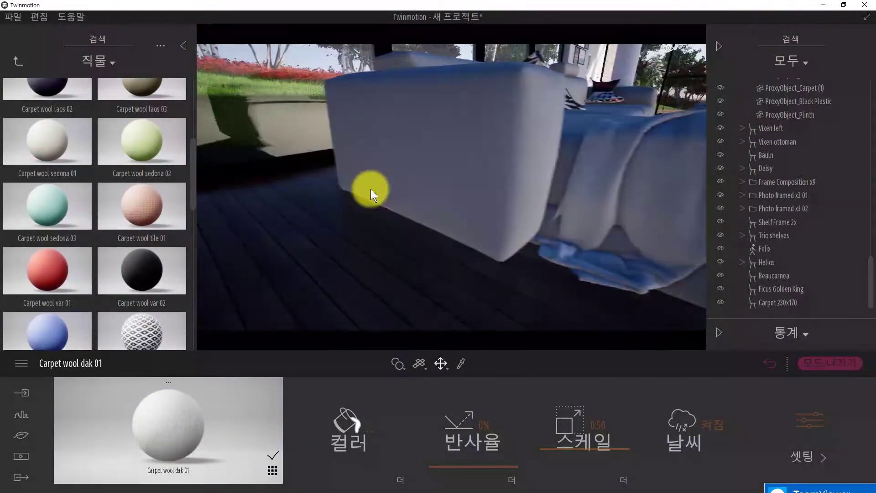
left_click_drag(71, 267, 331, 255)
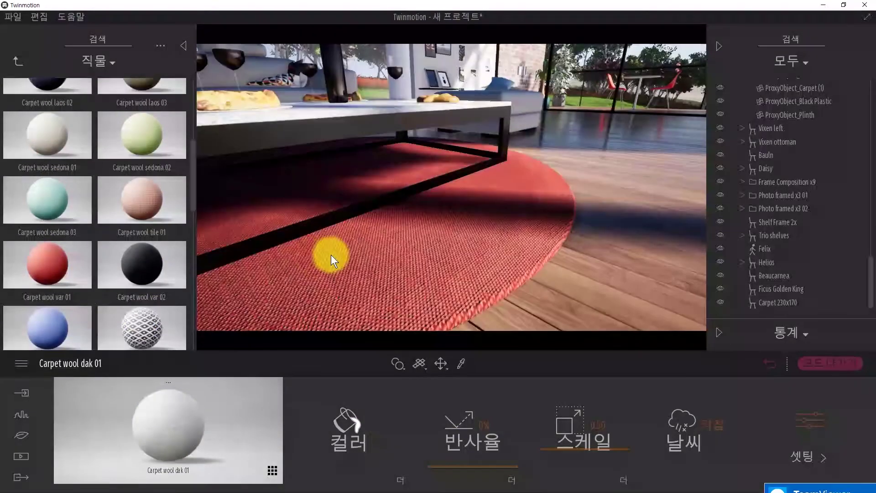
scroll(330, 254, "down", 5)
left_click_drag(142, 323, 438, 214)
right_click_drag(438, 215, 388, 219)
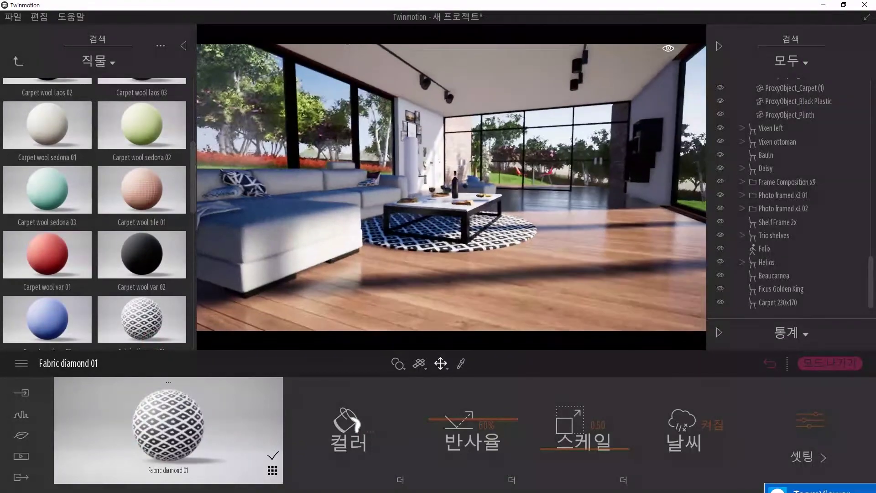
Step: Look through the remaining fabrics and try Long pile carpet 07 and Long pile carpet 08 on the round carpet
scroll(141, 228, "down", 4)
mouse_move(156, 272)
left_mouse_down()
mouse_move(445, 322)
mouse_move(145, 266)
left_mouse_up()
scroll(145, 266, "down", 3)
left_click_drag(55, 258, 76, 256)
scroll(76, 256, "down", 6)
left_click_drag(51, 288, 256, 278)
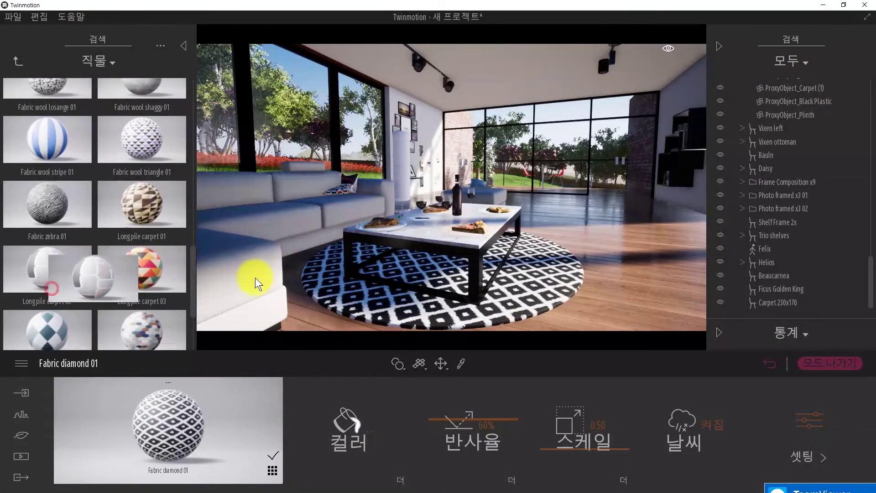
scroll(142, 273, "down", 4)
right_click_drag(360, 226, 346, 255)
left_click_drag(164, 246, 501, 287)
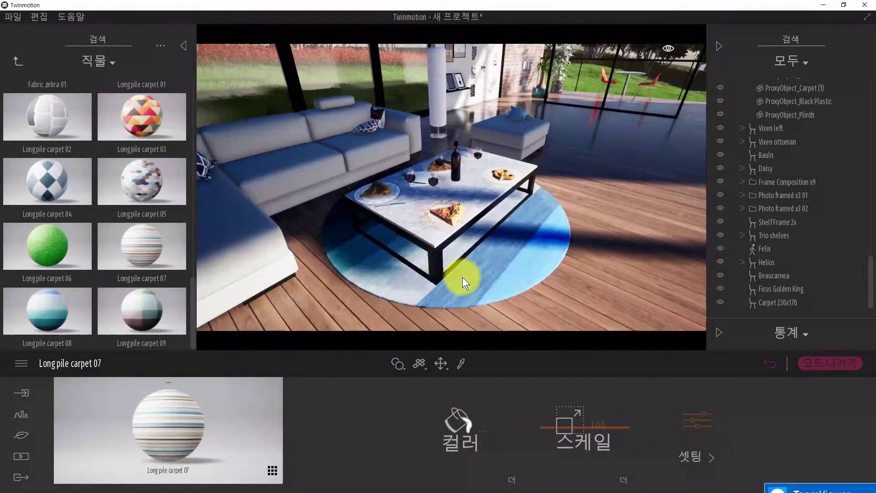
Step: Apply the Long pile carpet 05 material to the round carpet beneath the coffee table
left_click_drag(155, 187, 373, 264)
right_click_drag(256, 255, 274, 223)
right_click_drag(479, 269, 470, 254)
Step: Browse the ceiling materials in the material library
left_click(13, 59)
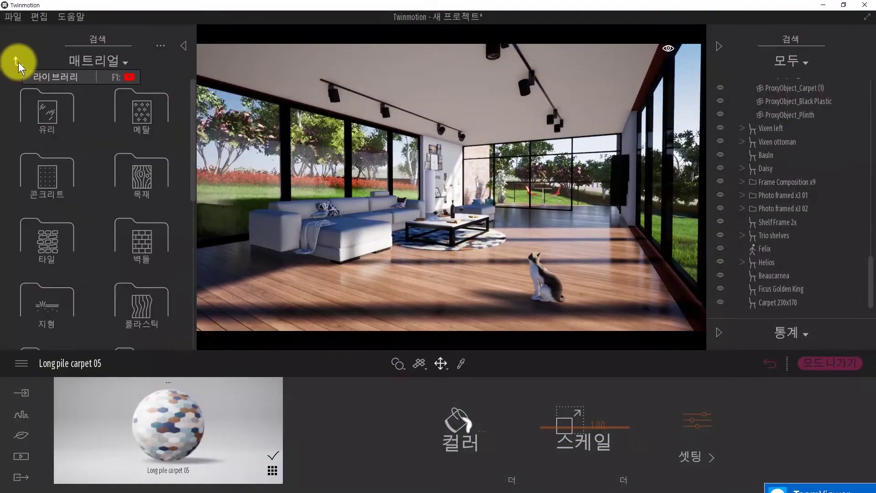
left_click(18, 62)
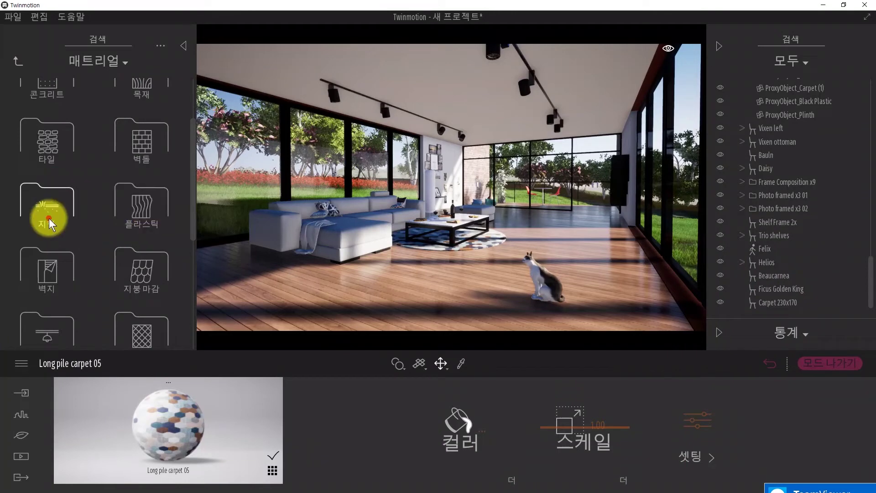
left_click(130, 297)
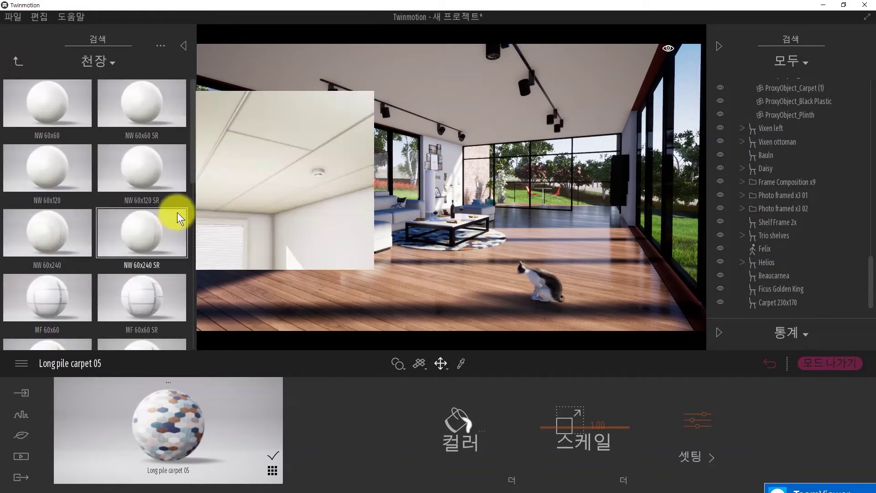
scroll(168, 258, "down", 1)
Step: Save a new image of the living room with the cat in the foreground, and delete Image 02
mouse_move(505, 207)
right_mouse_down()
mouse_move(456, 206)
mouse_move(505, 207)
right_mouse_up()
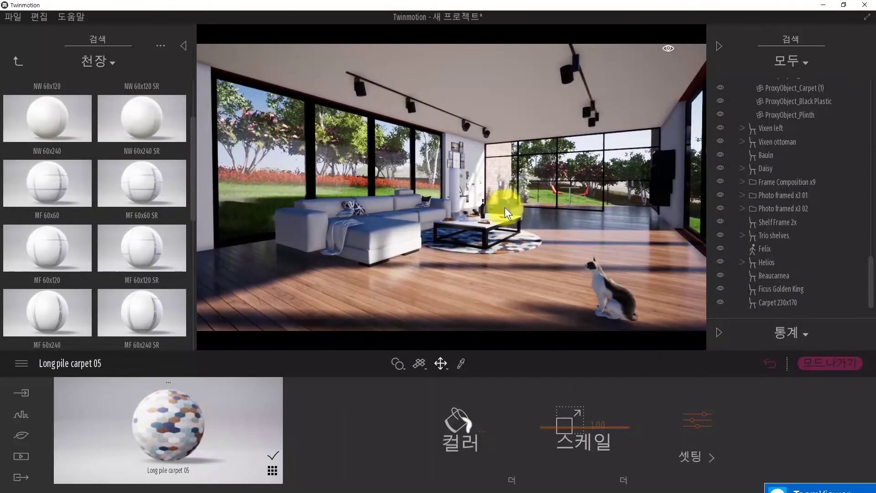
left_click(21, 455)
left_click(290, 454)
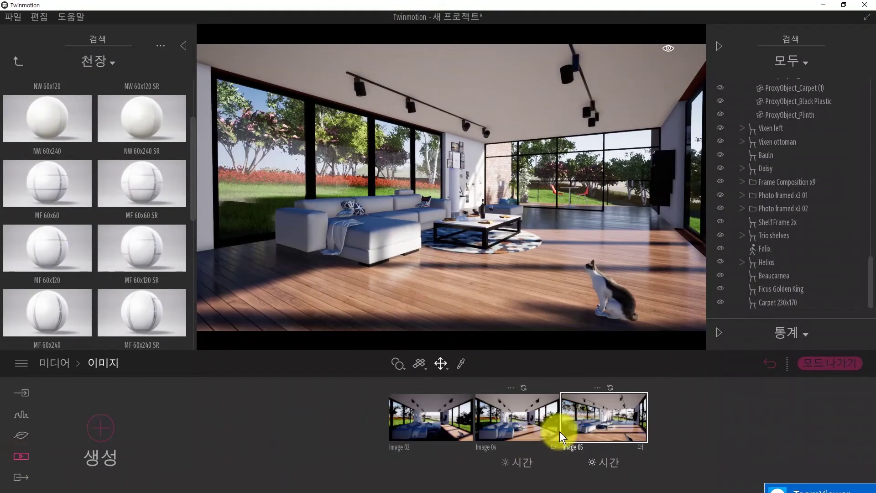
left_click(101, 420)
left_click(404, 414)
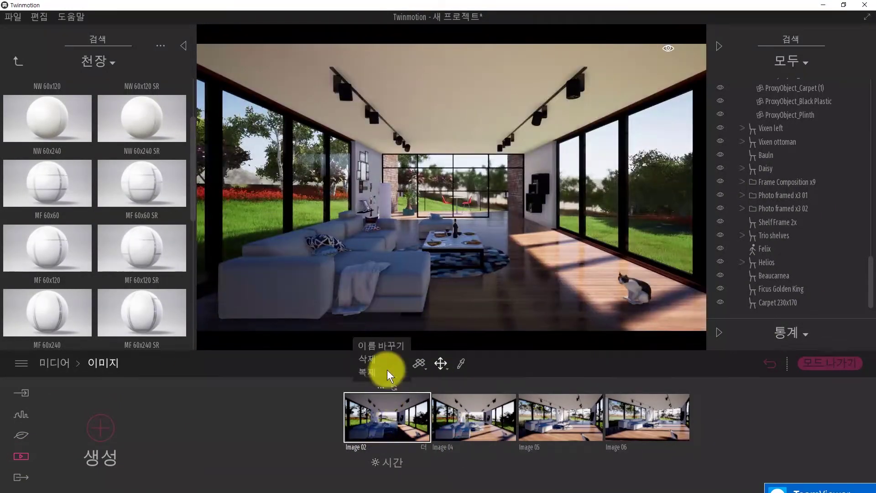
left_click(367, 359)
Step: Compare the saved views Image 05 and Image 06
left_click(525, 419)
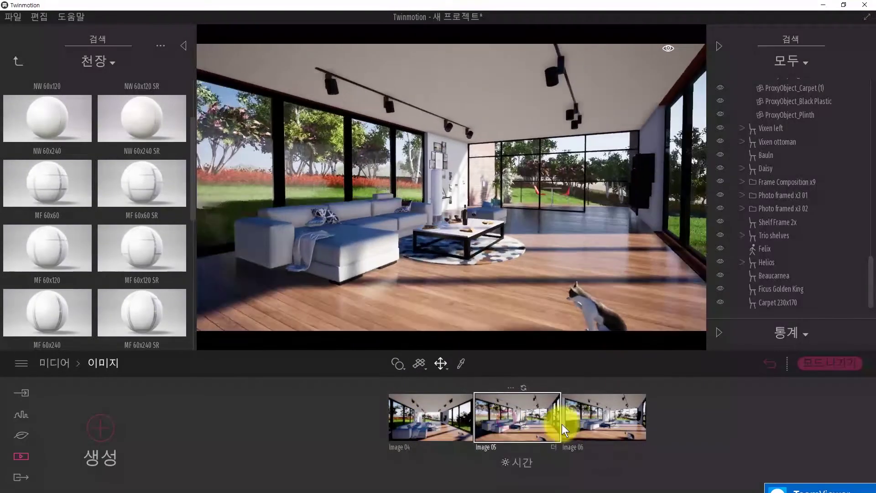
left_click(606, 420)
left_click(500, 406)
scroll(486, 288, "up", 3)
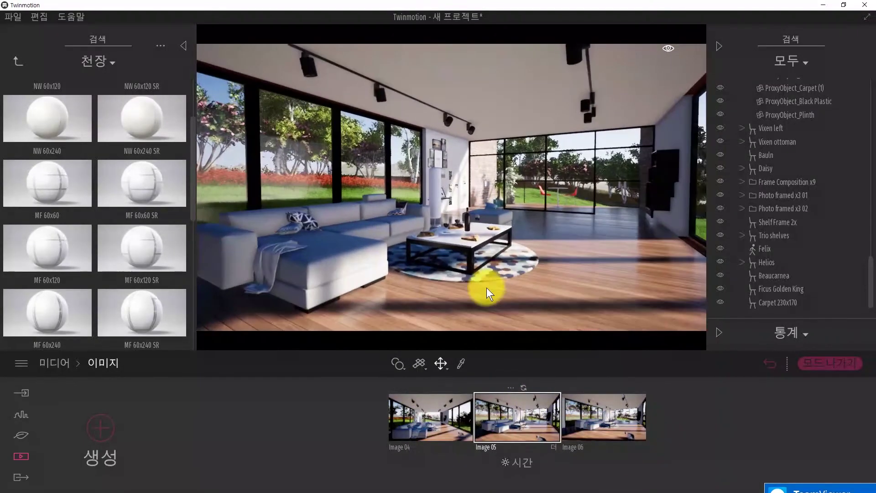
Step: Align the camera straight onto the sofa wall and save a new image with the coffee table and carpet in front
left_click(611, 417)
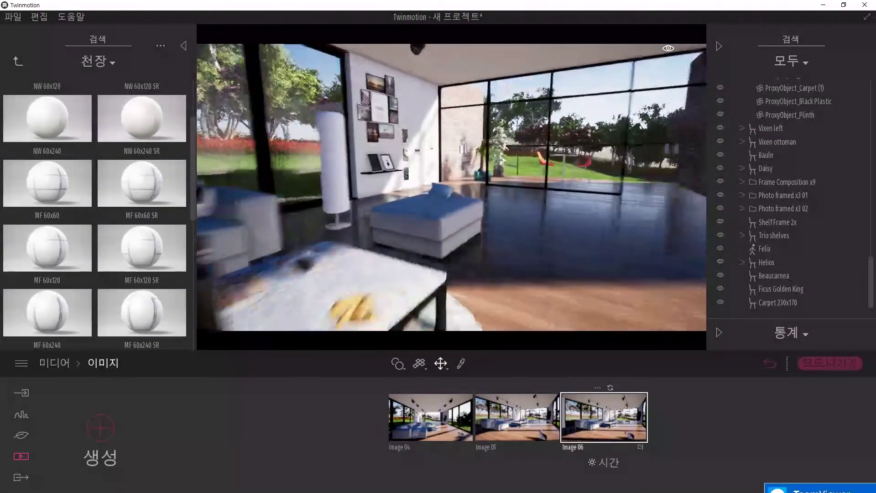
right_click_drag(452, 187, 479, 187)
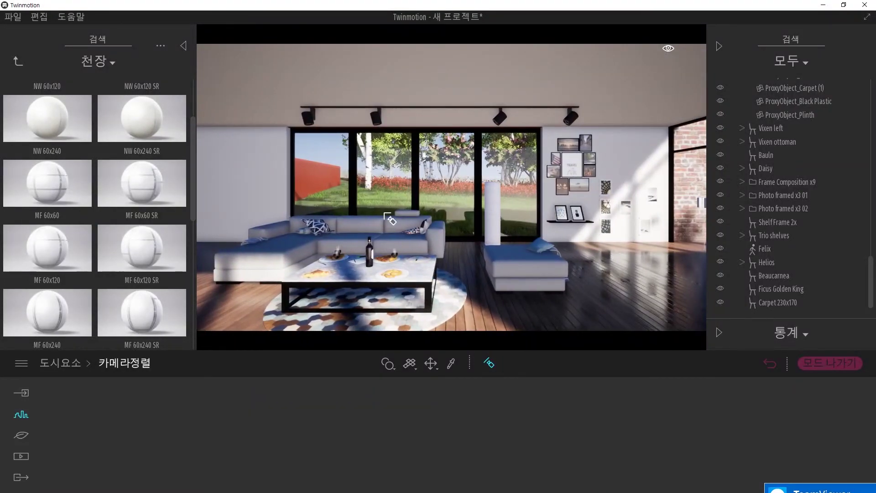
left_click(130, 427)
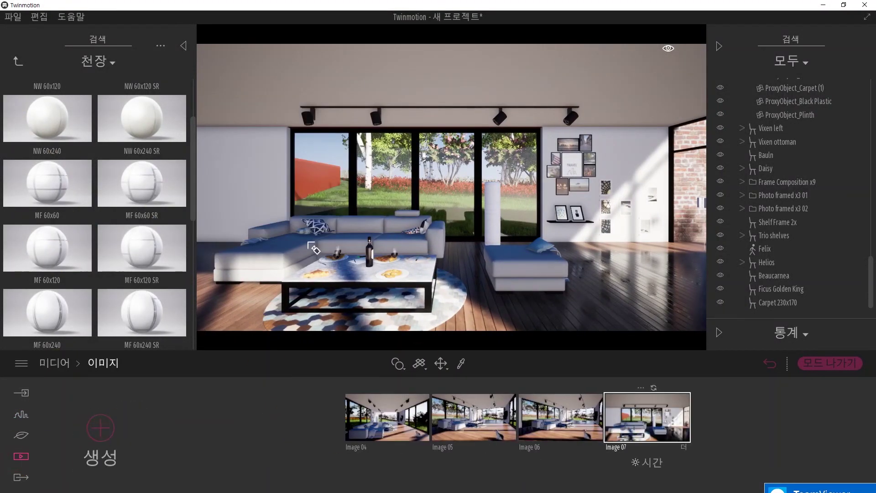